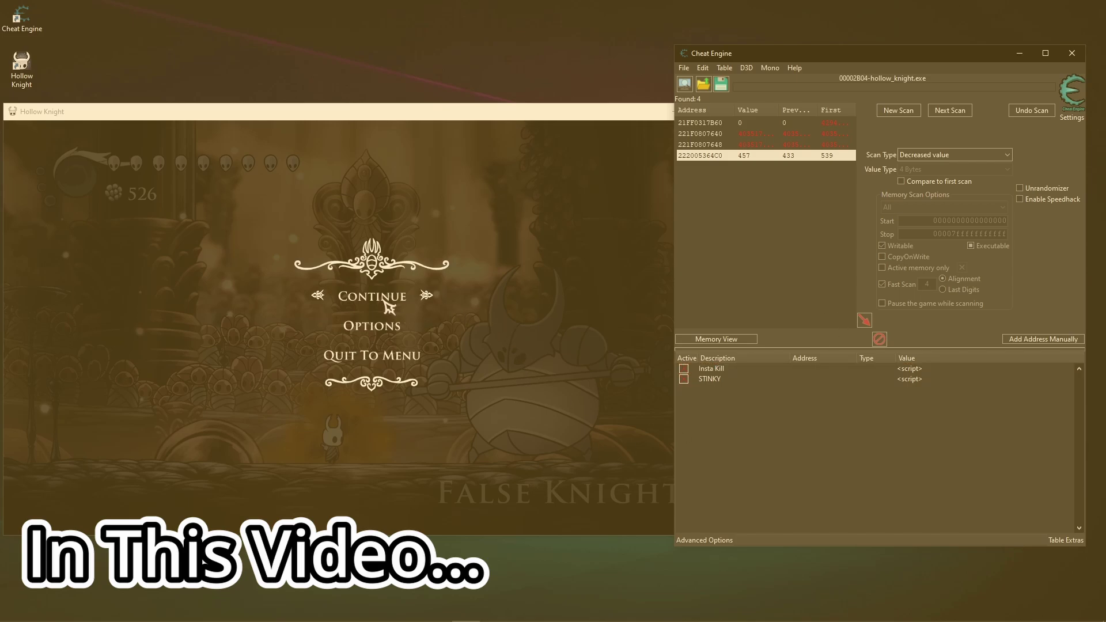
Step: Resume the paused False Knight fight and attack the boss while moving around the arena
left_click(389, 307)
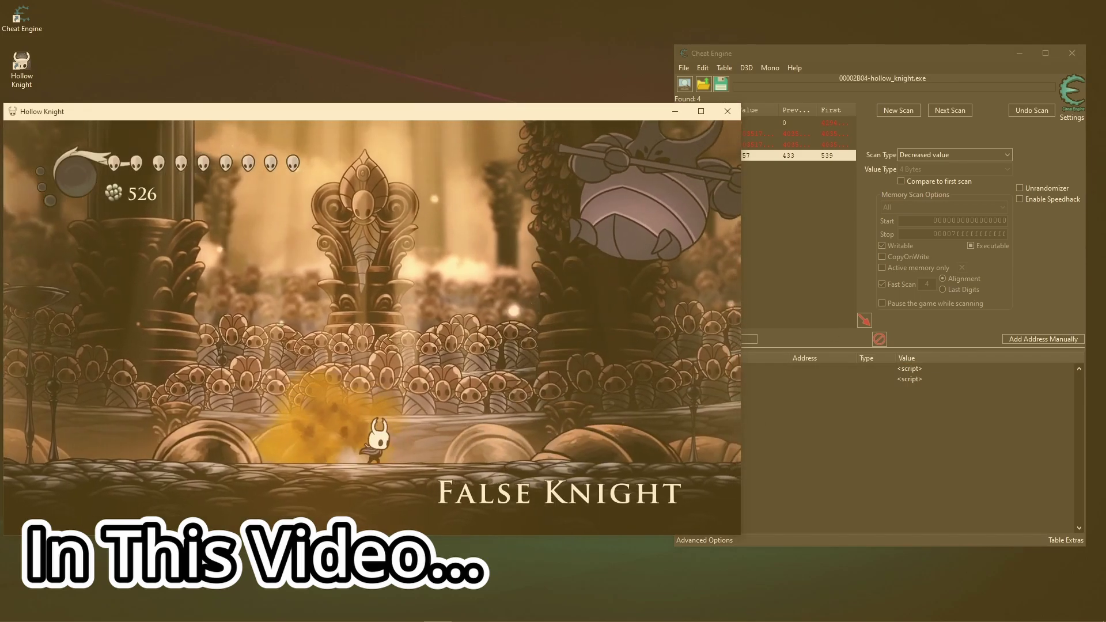
key("Right")
key("x")
key("x")
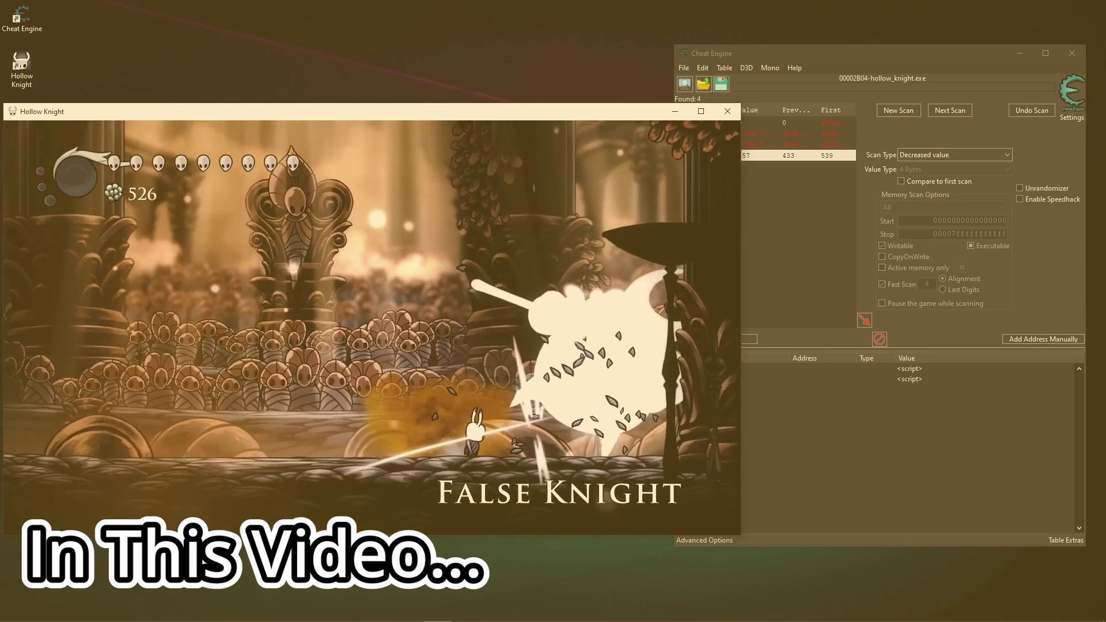
key("Left")
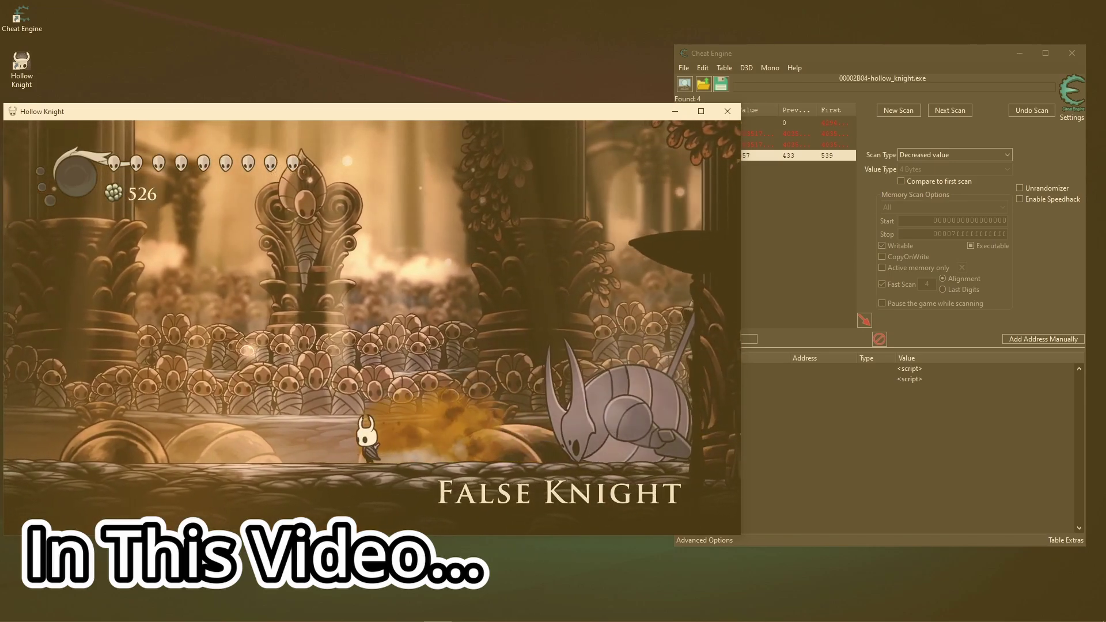
key("Right")
key("Left")
key("Right")
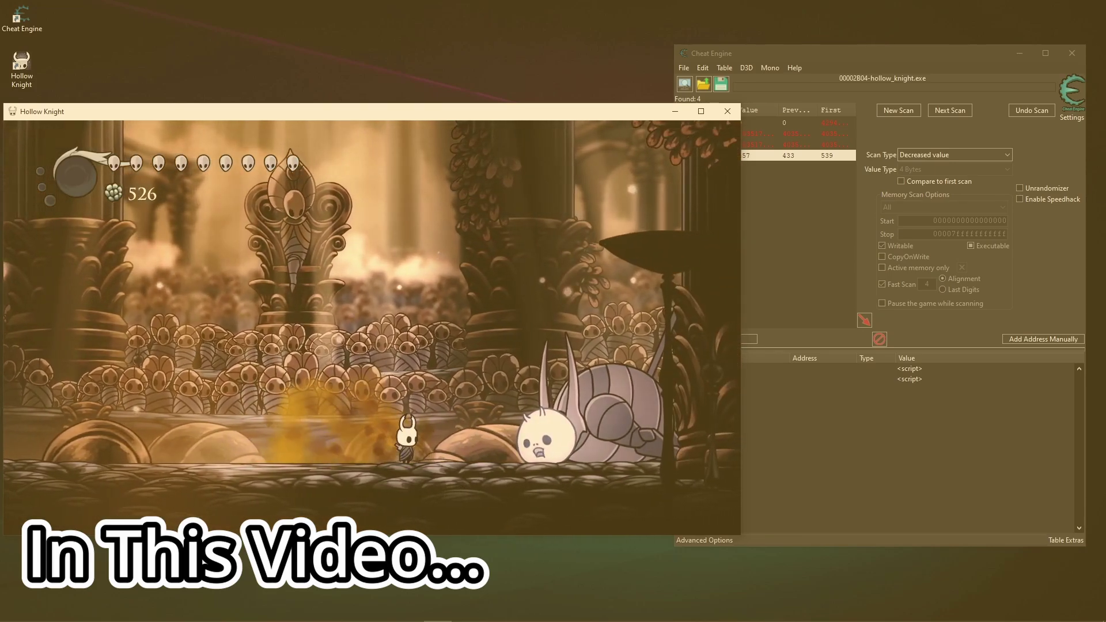
key("Right")
key("x")
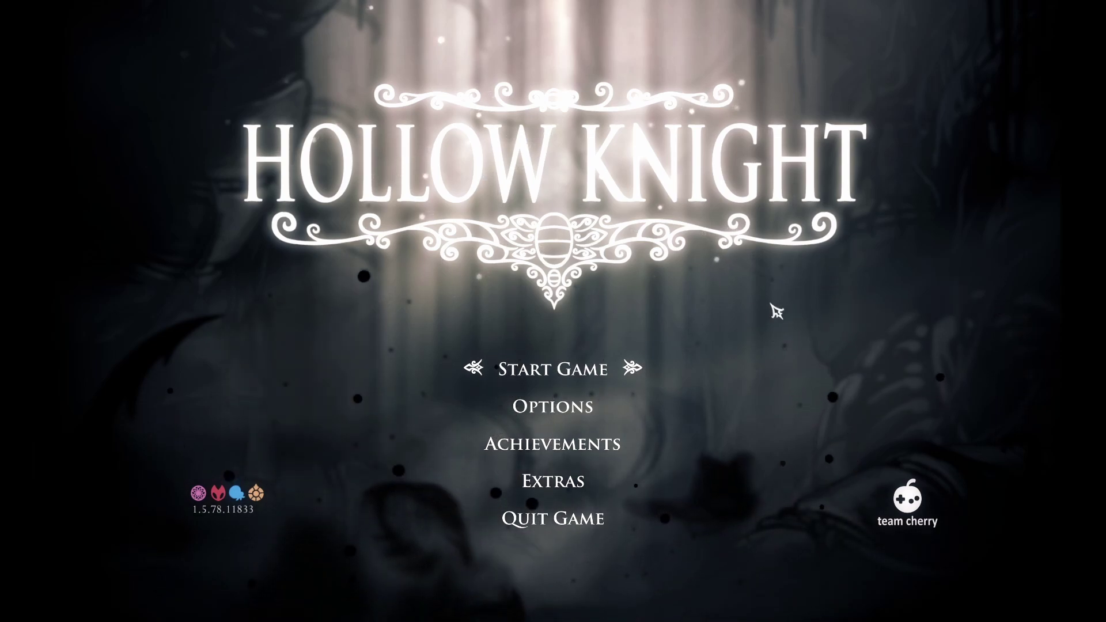
Step: Switch Hollow Knight to windowed mode in the game's video options
left_click(524, 410)
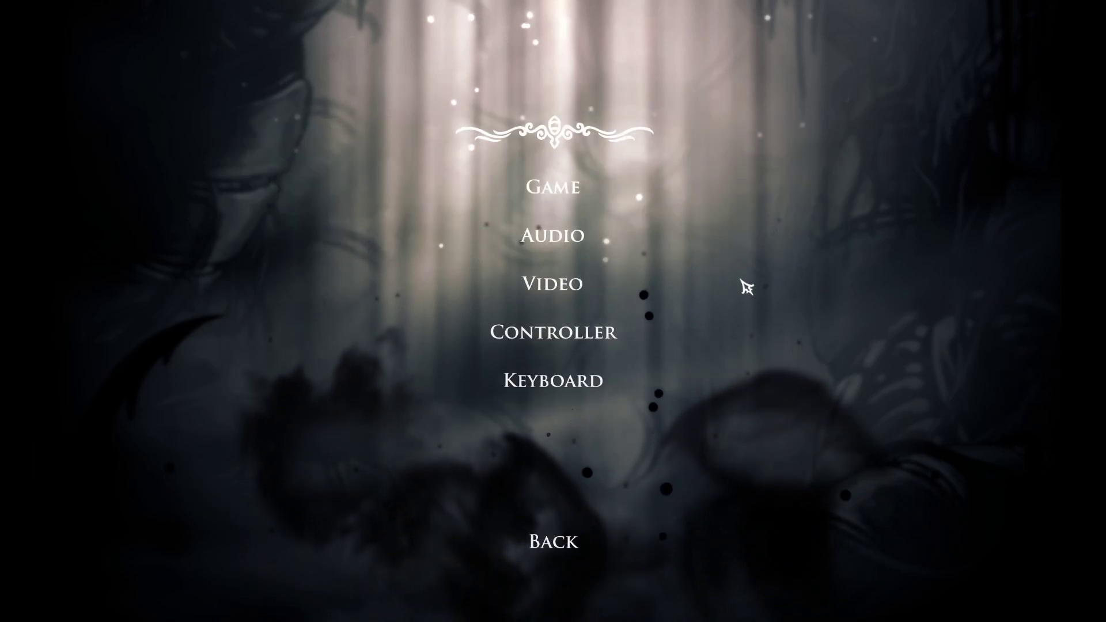
left_click(553, 283)
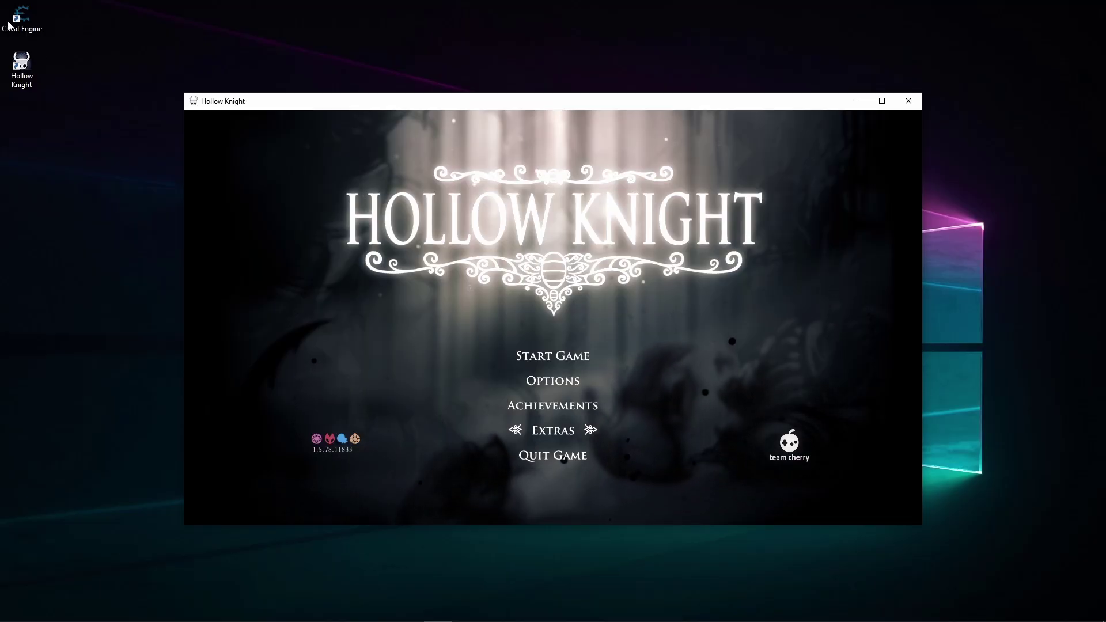
Step: Launch Cheat Engine and arrange its window beside the Hollow Knight window
left_click(22, 17)
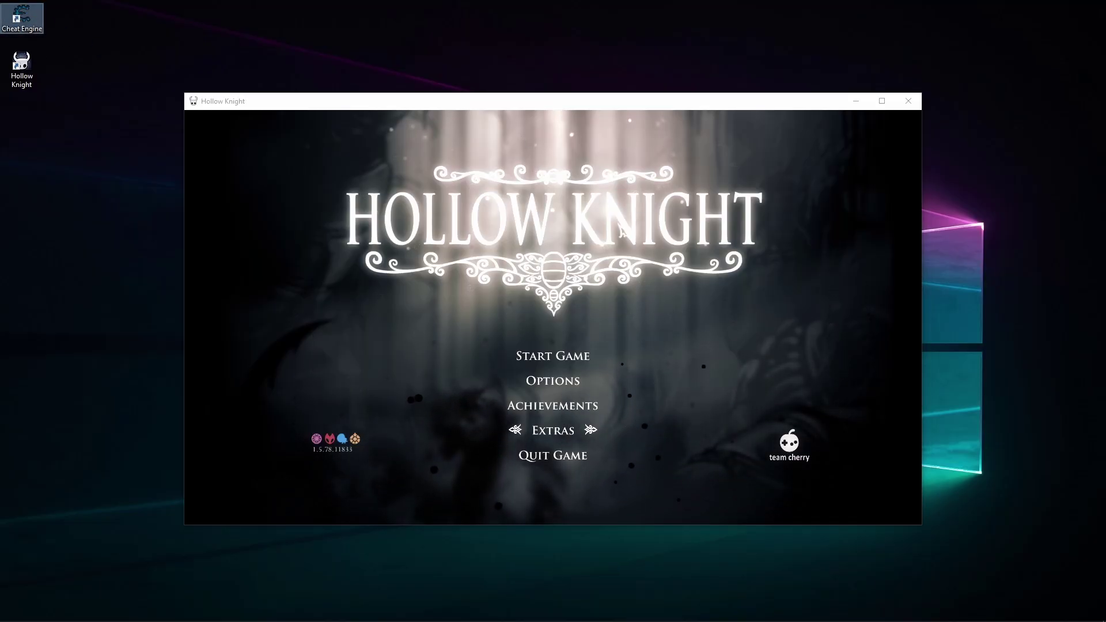
left_click_drag(400, 104, 219, 114)
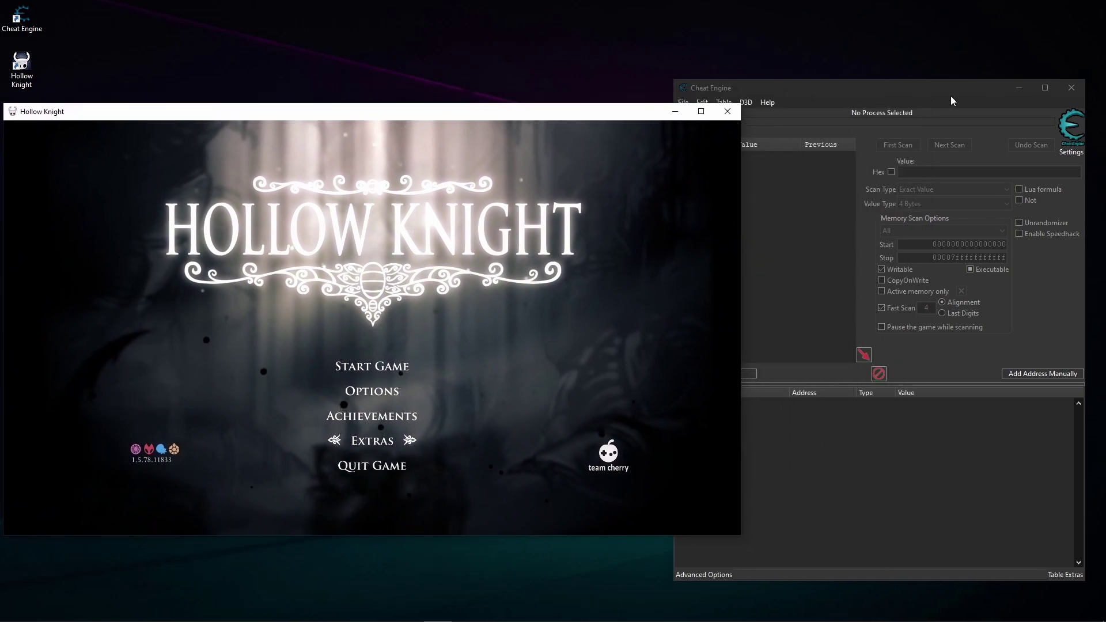
left_click_drag(952, 101, 1001, 95)
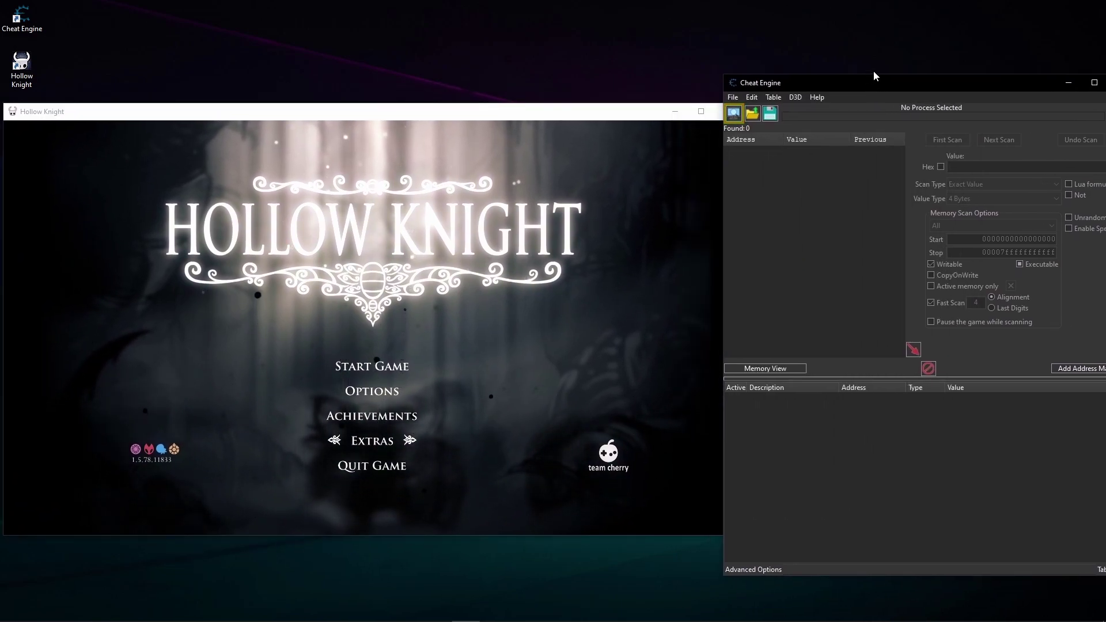
Step: Attach Cheat Engine to the running Hollow Knight process
left_click(734, 112)
left_click(311, 259)
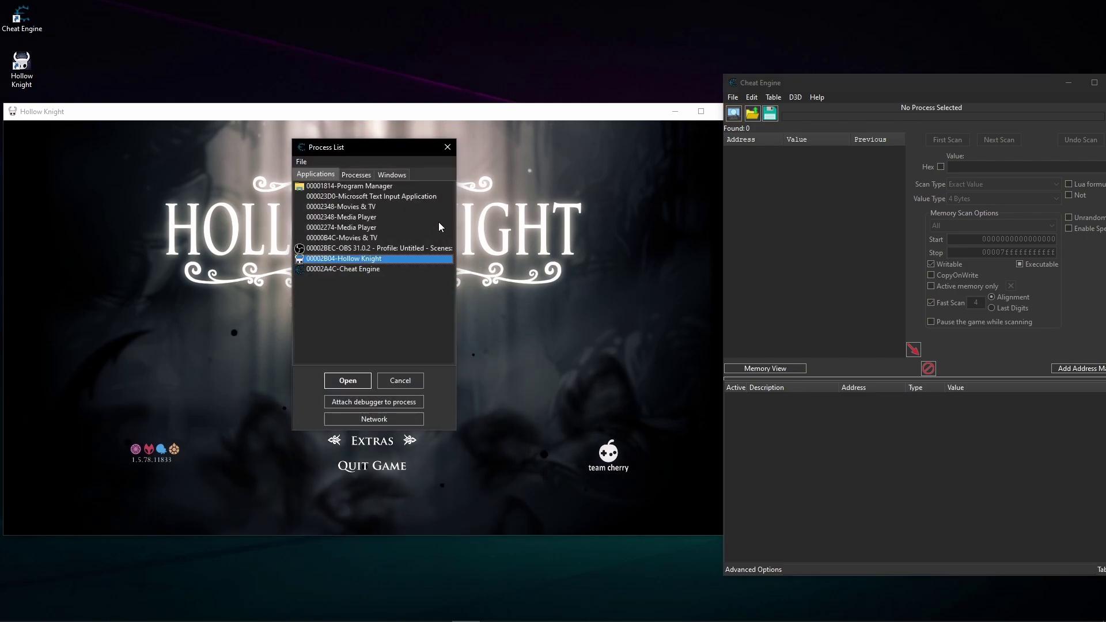
left_click(347, 380)
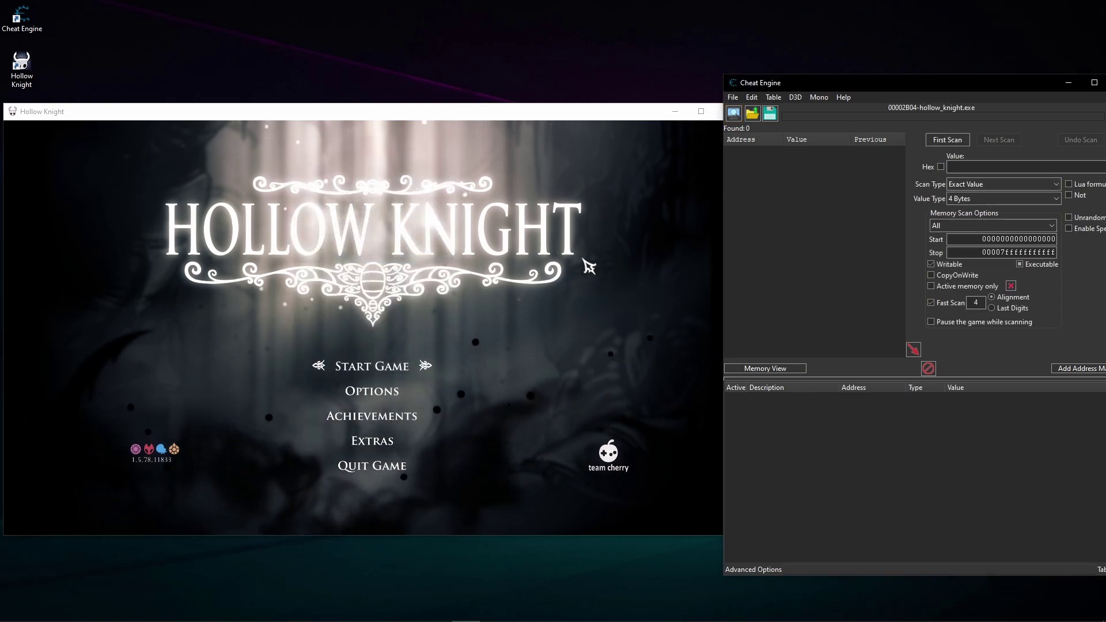
Step: Load the Godhome save in profile 1 and equip the Defender's Crest charm
left_click(402, 365)
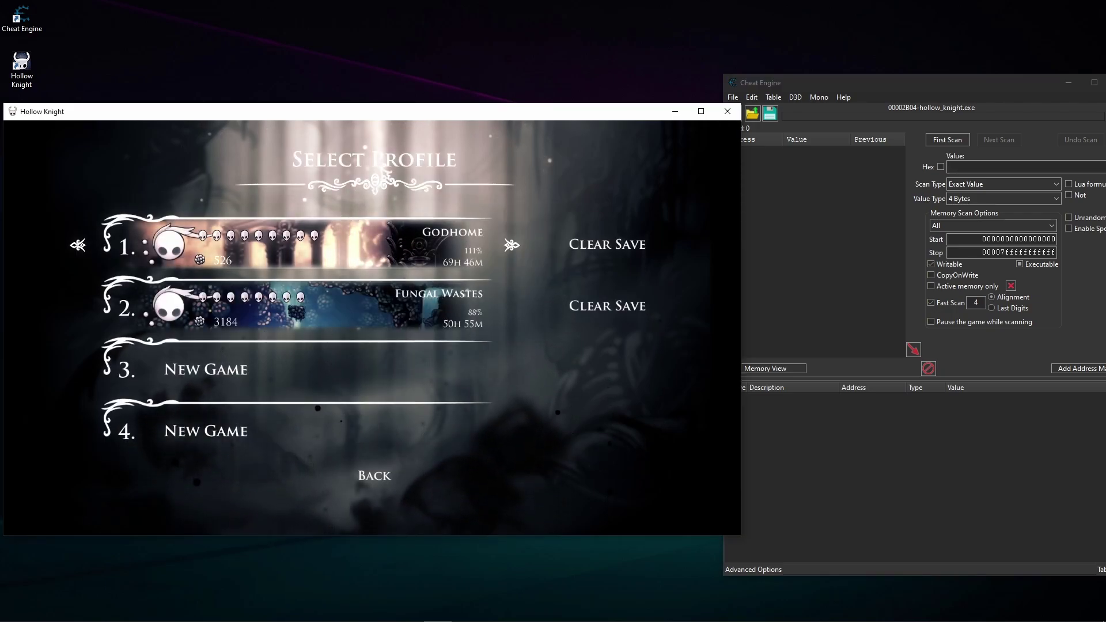
left_click(268, 245)
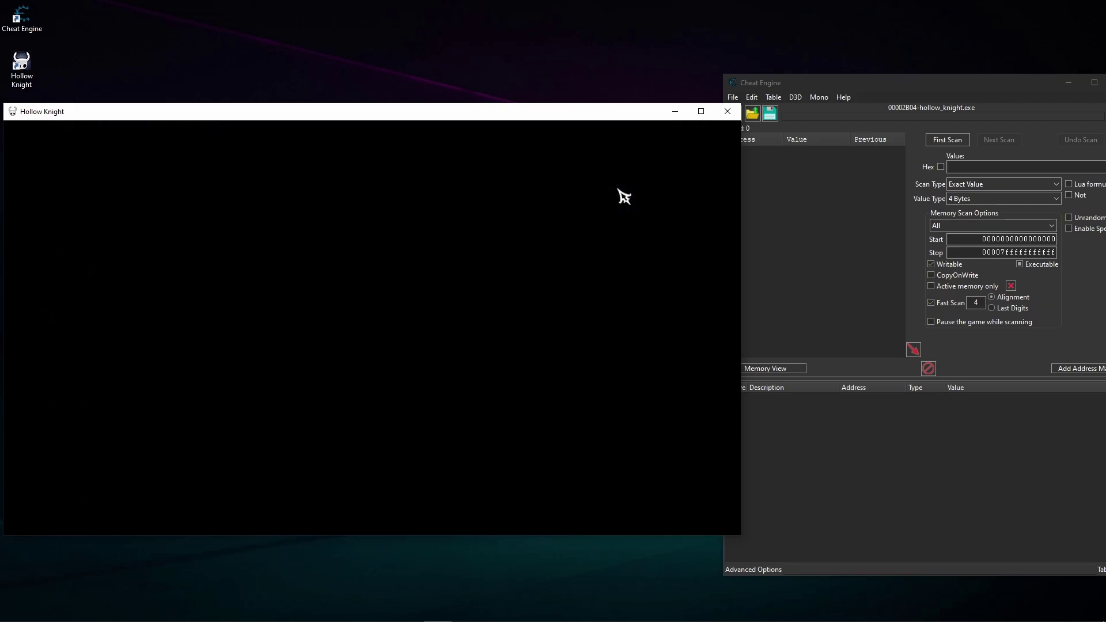
key("i")
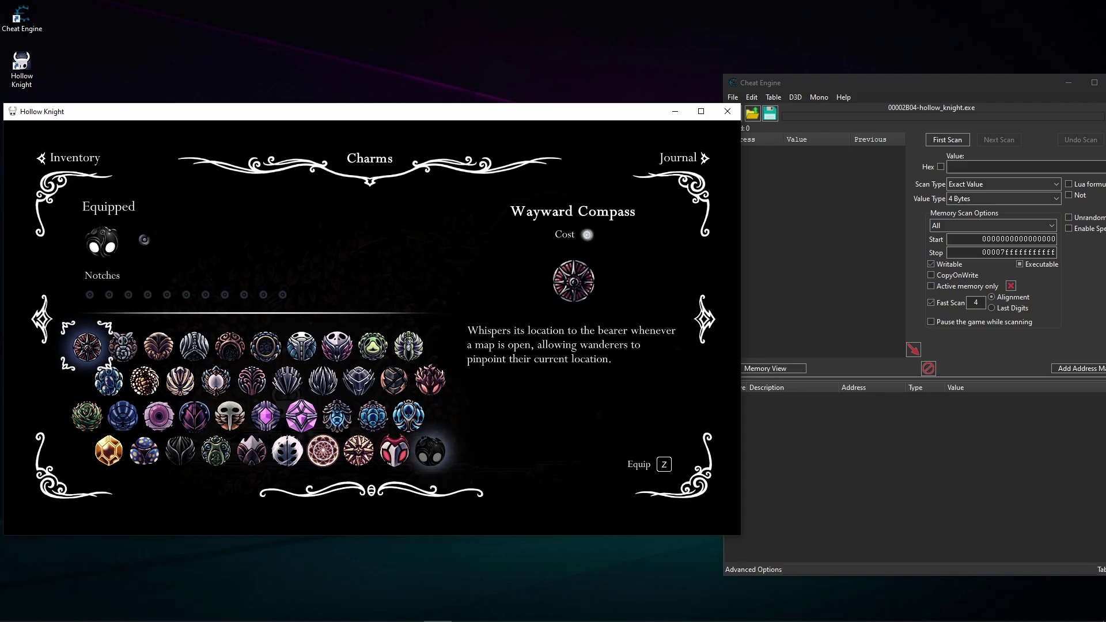
key("Down")
key("Down")
key("Right")
key("Right")
key("Right")
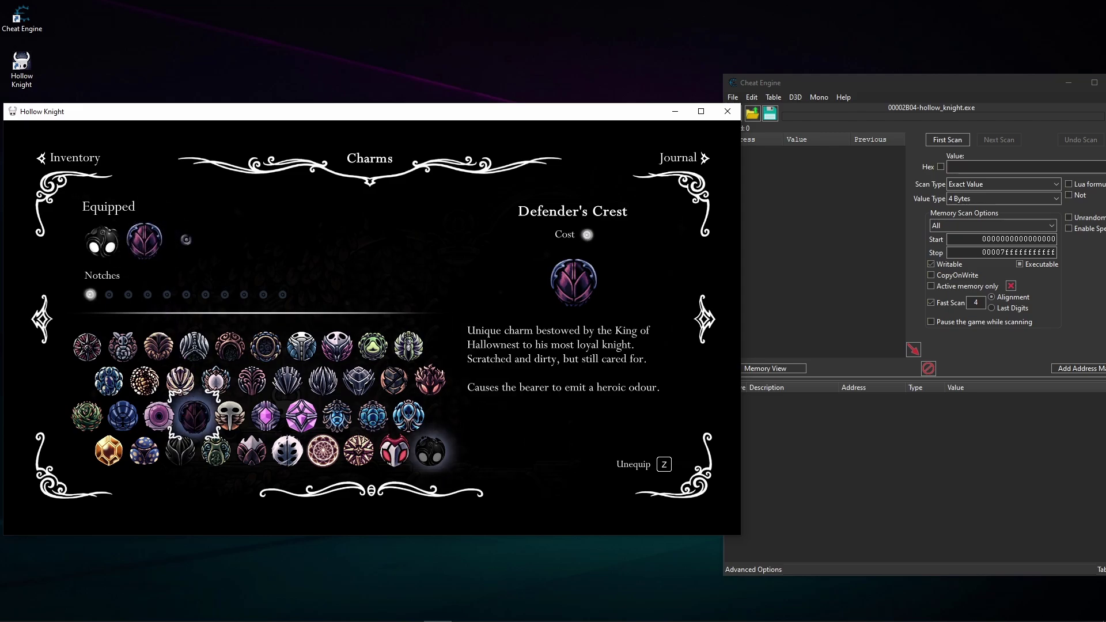
key("i")
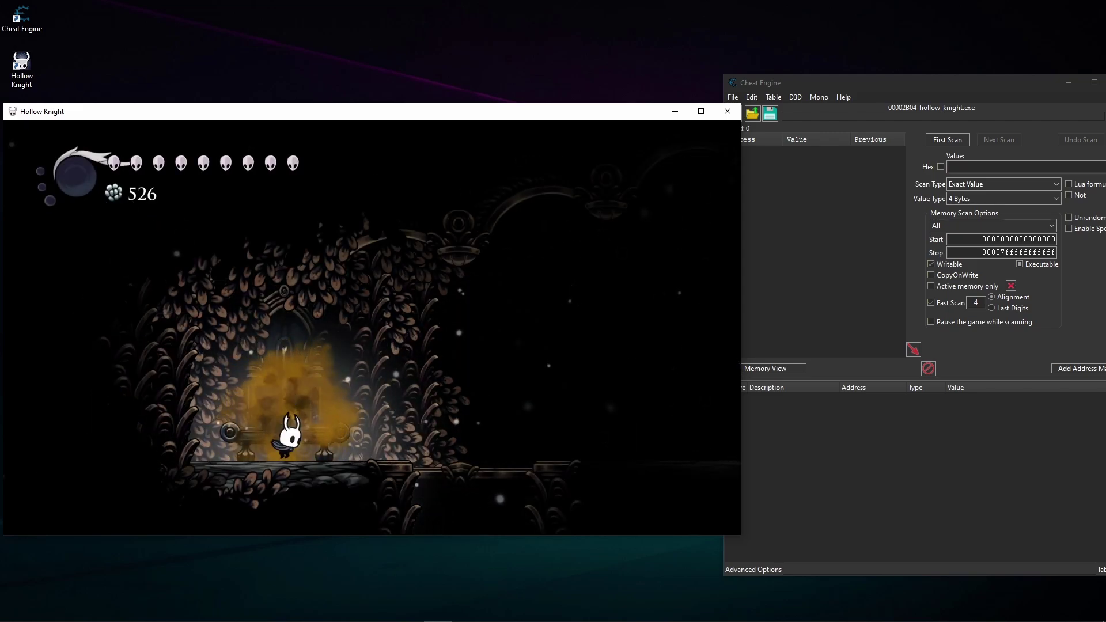
Step: Leave the bench and walk through the hall to the False Knight statue
key("Right")
key("z")
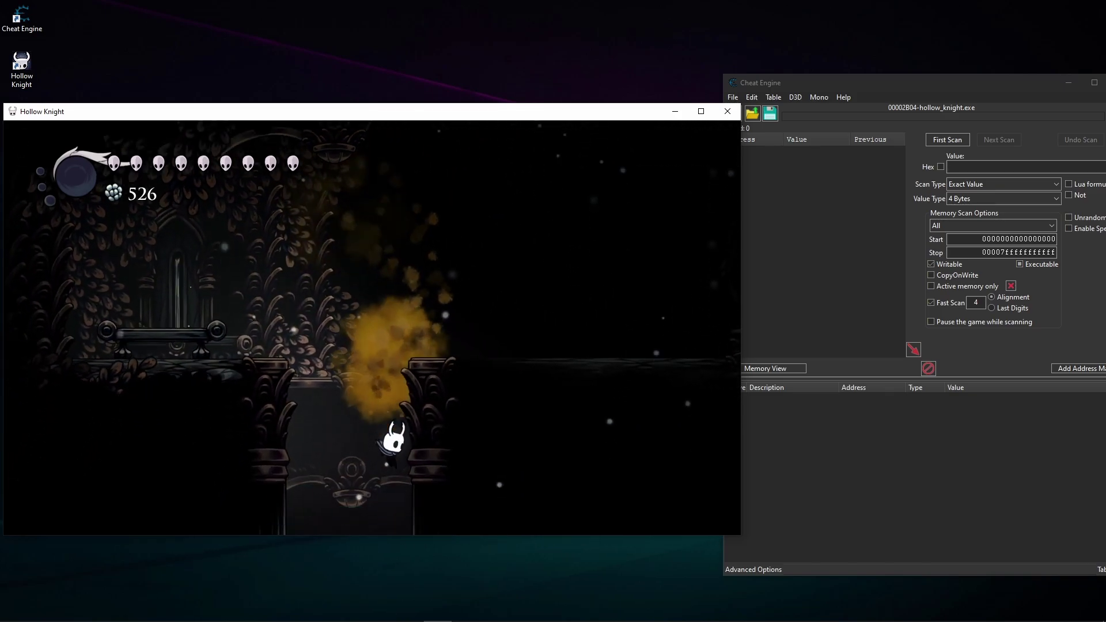
key("Left")
key("Right")
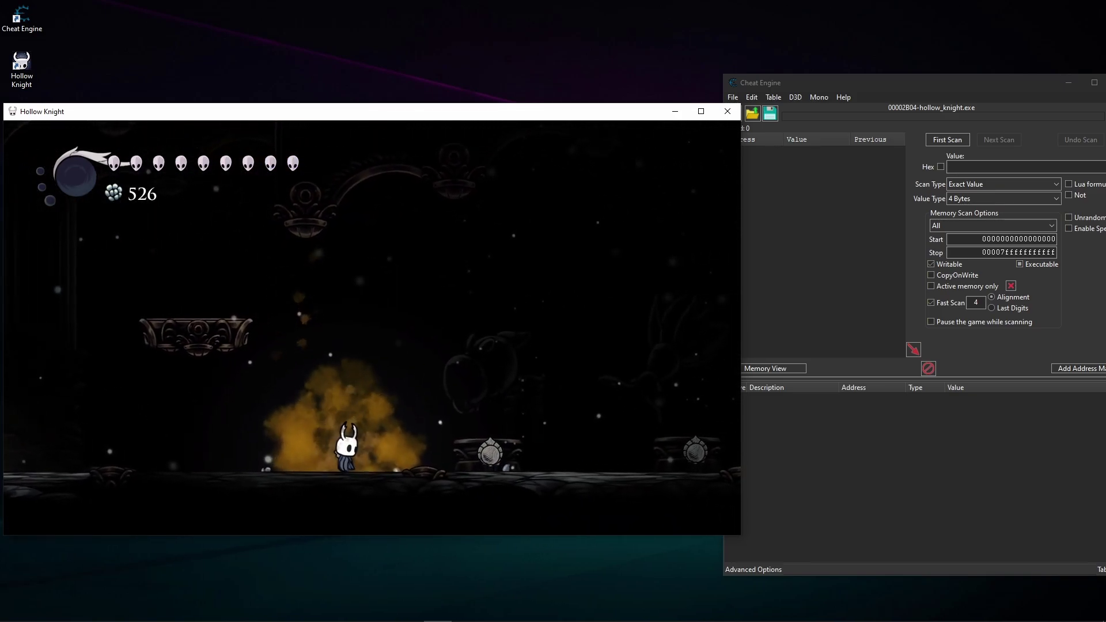
key("Right")
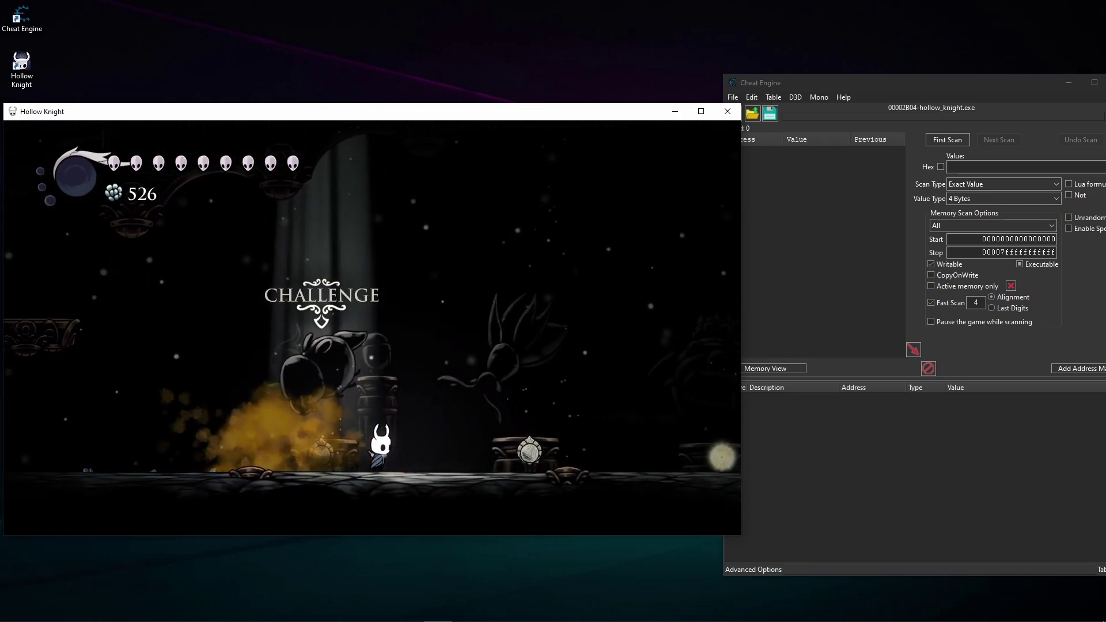
key("Right")
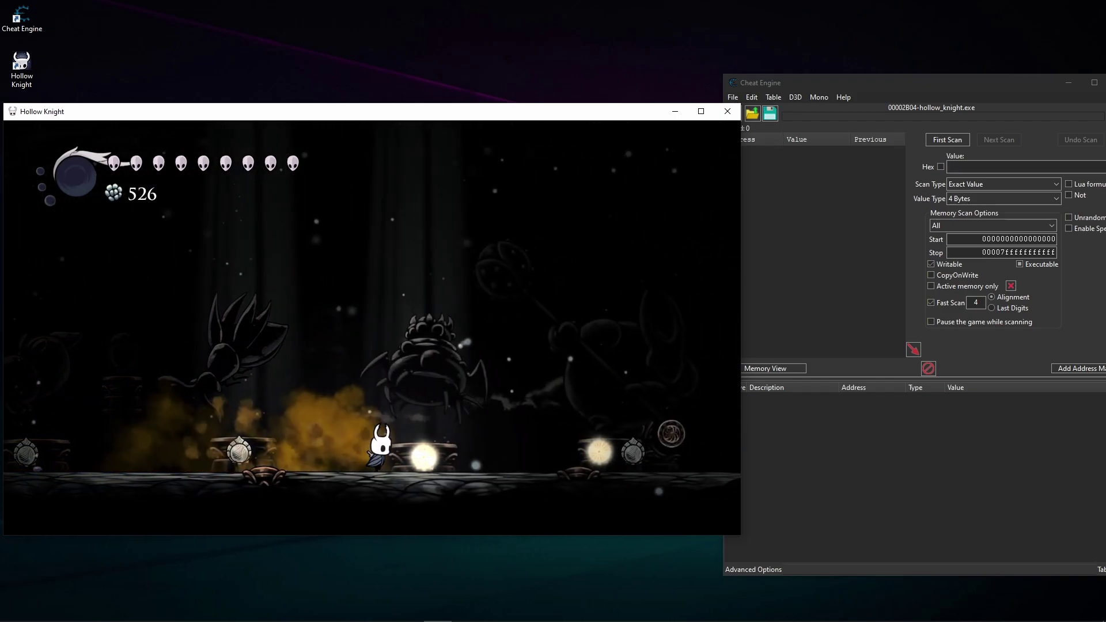
key("Right")
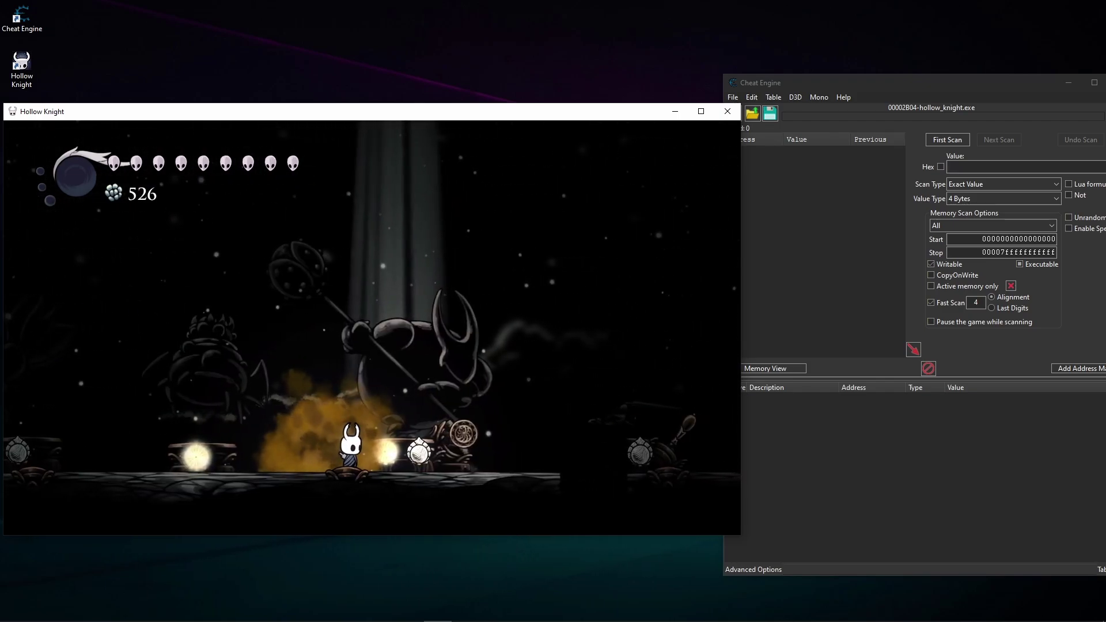
key("Left")
key("Right")
key("Left")
key("Right")
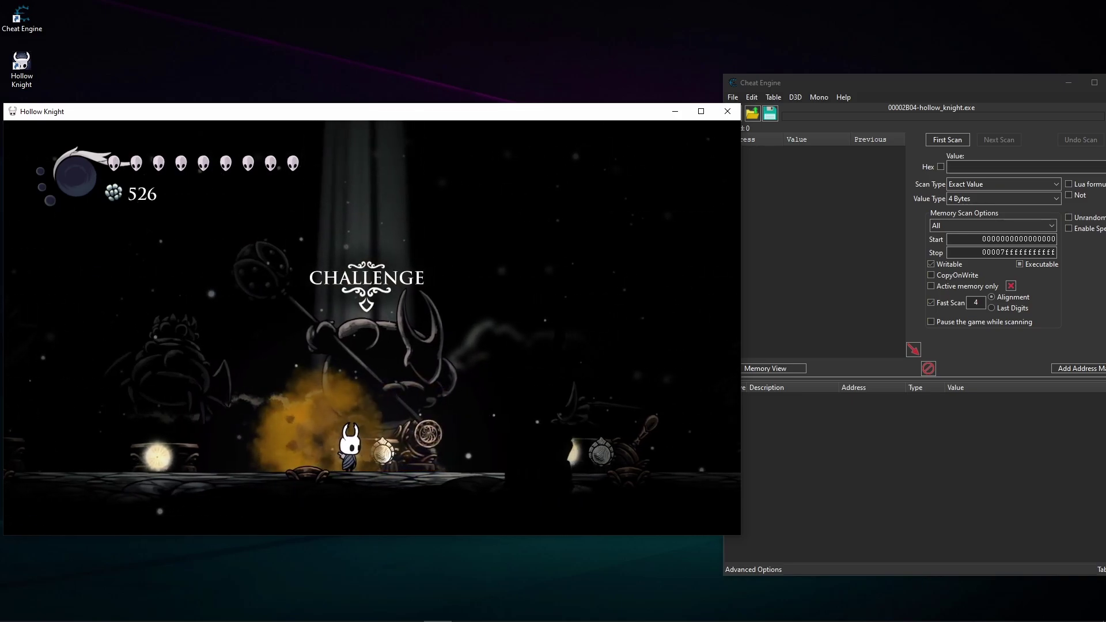
Step: Challenge the False Knight statue at Ascended difficulty
key("Up")
key("Down")
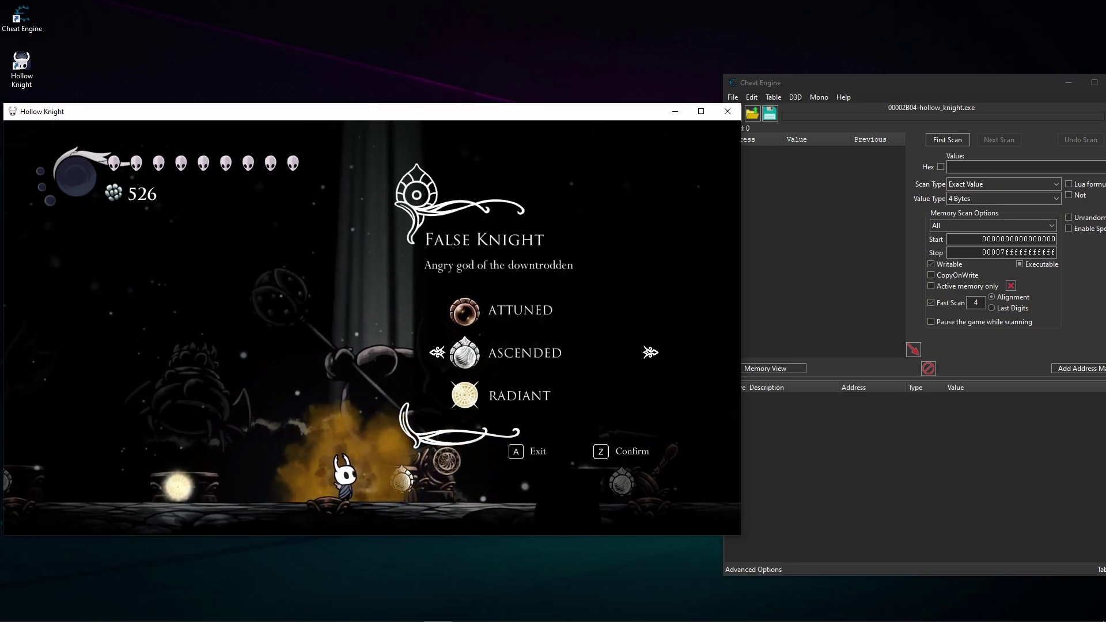
key("z")
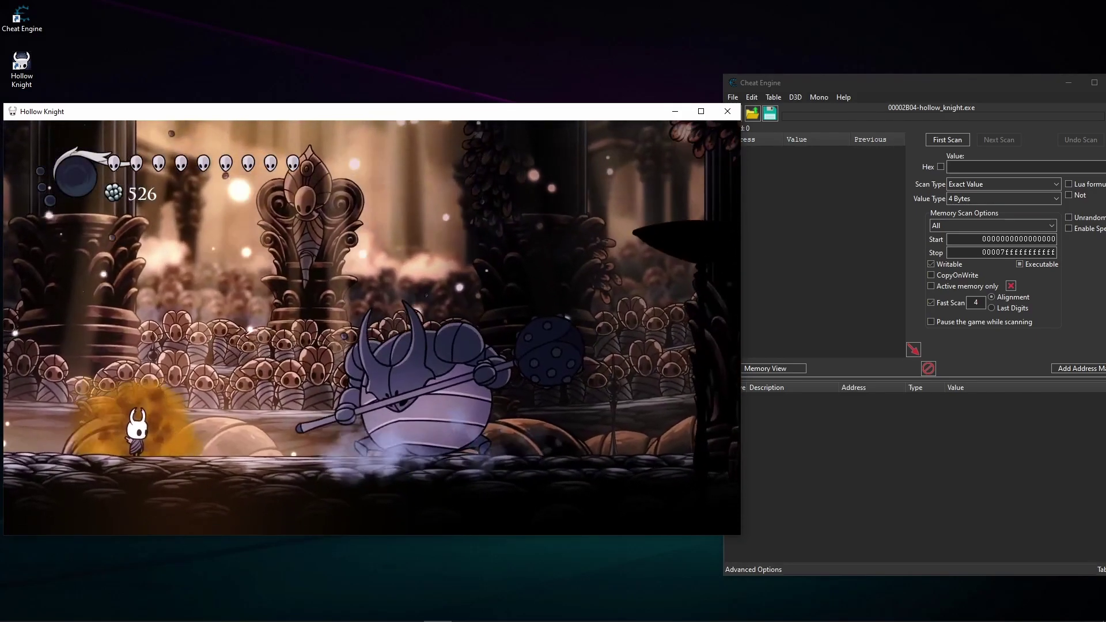
Step: Move the knight past the False Knight to the other side of the arena and pause the fight
key("Right")
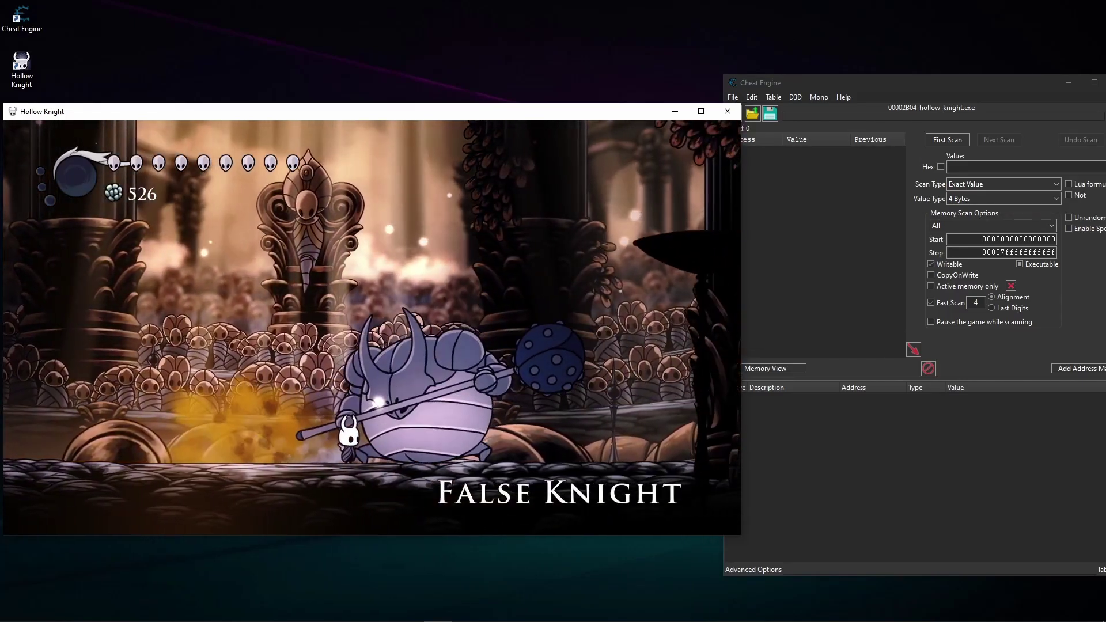
key("Left")
key("Right")
key("Escape")
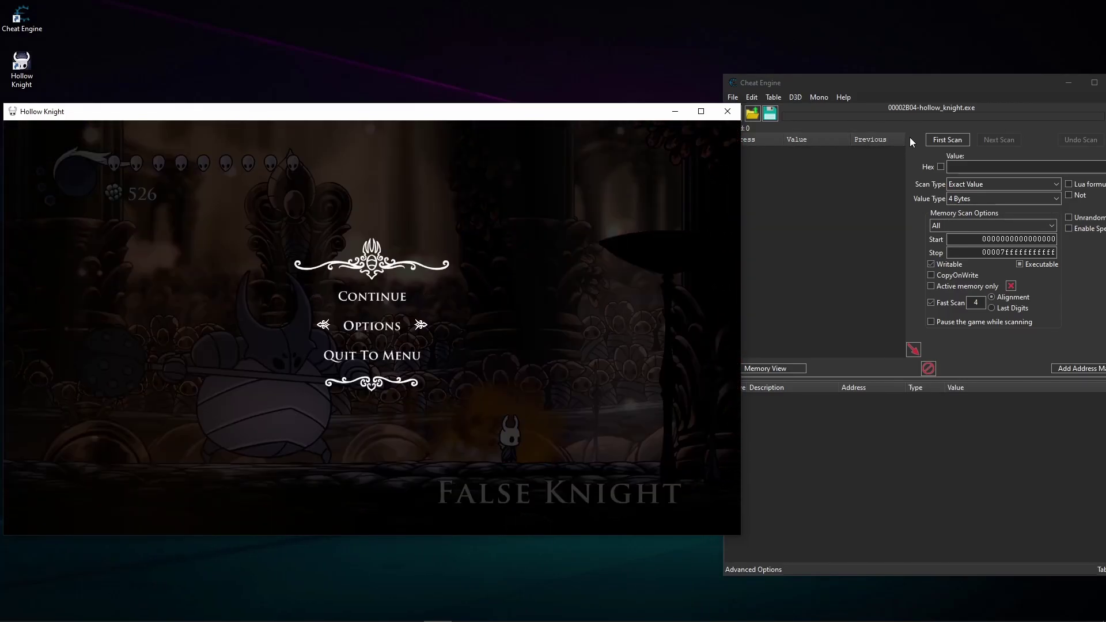
Step: Run a first scan in Cheat Engine for an unknown initial value
left_click(909, 84)
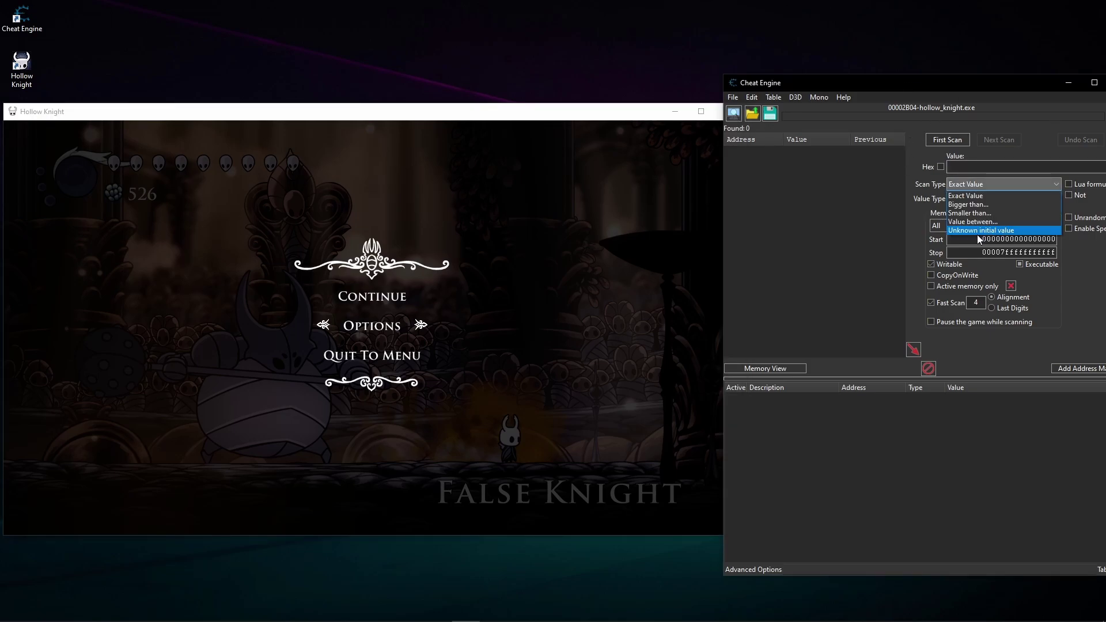
left_click(979, 231)
left_click(966, 140)
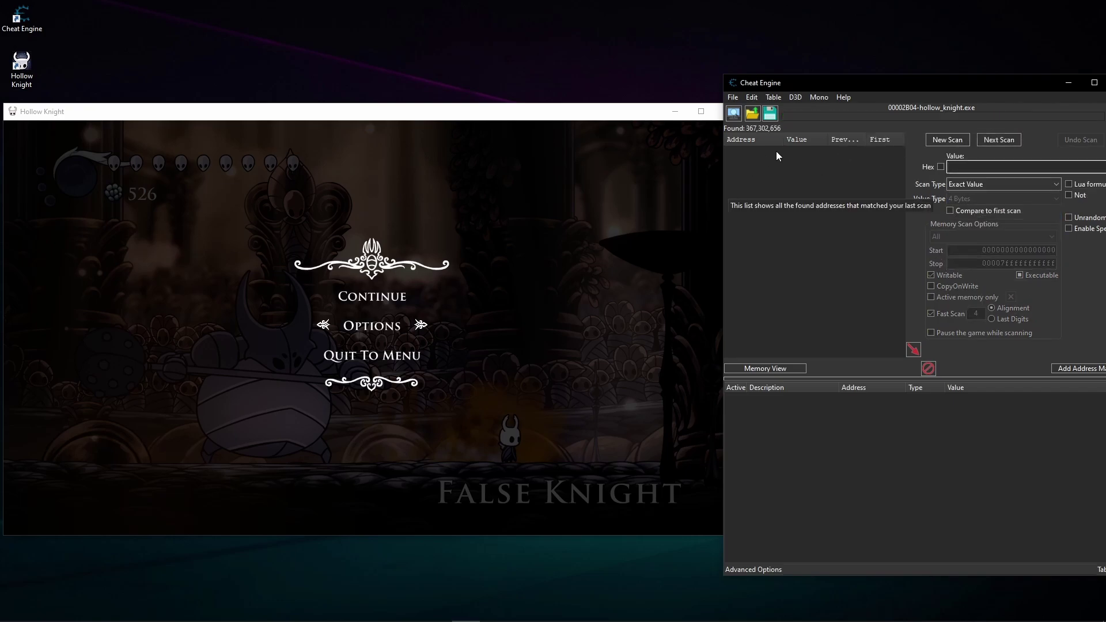
Step: Resume the fight briefly near the boss, pause it, and run a next scan for decreased values
left_click(401, 299)
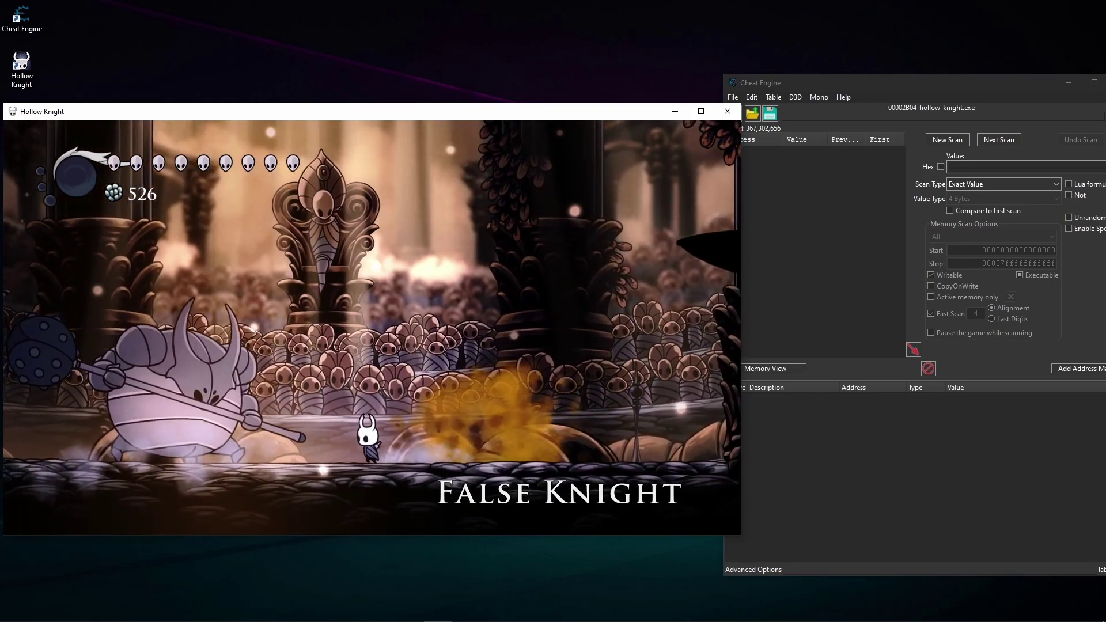
key("Escape")
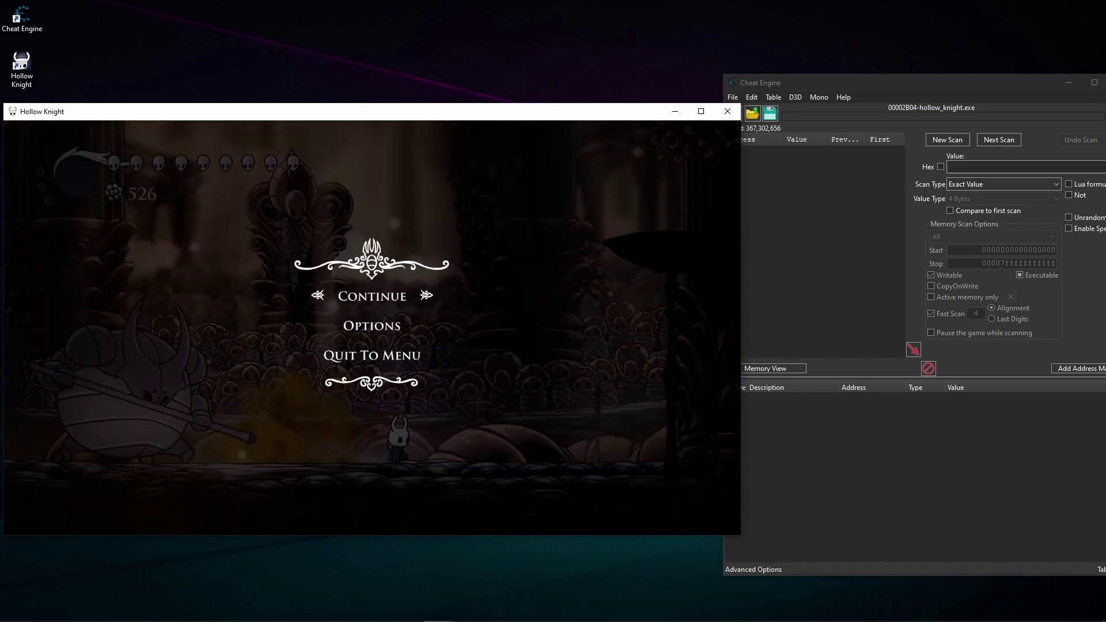
left_click(956, 190)
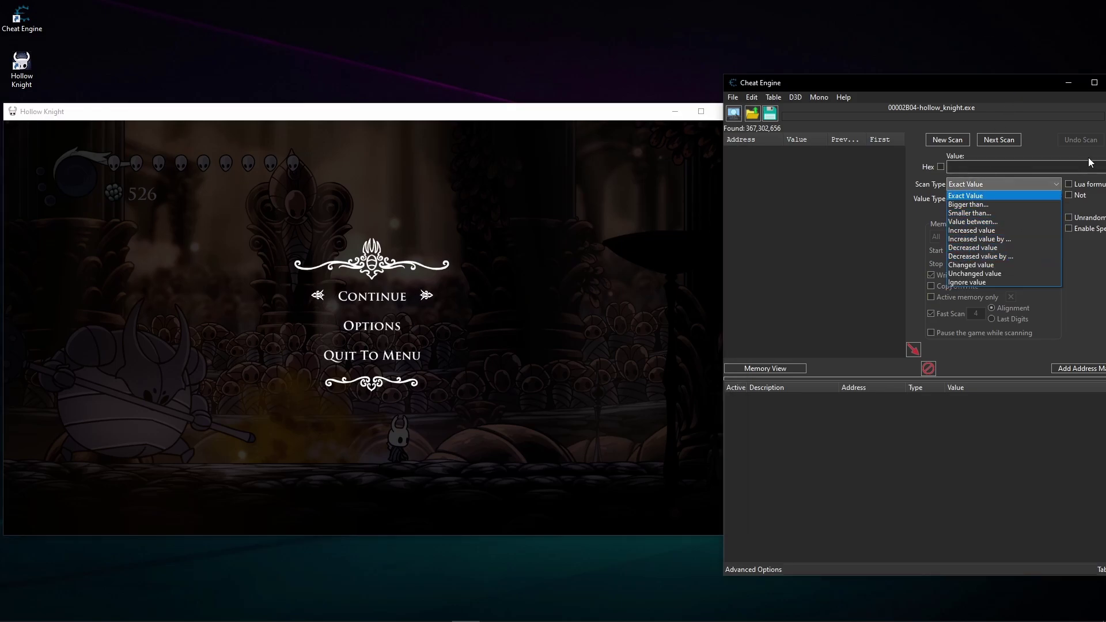
left_click(981, 247)
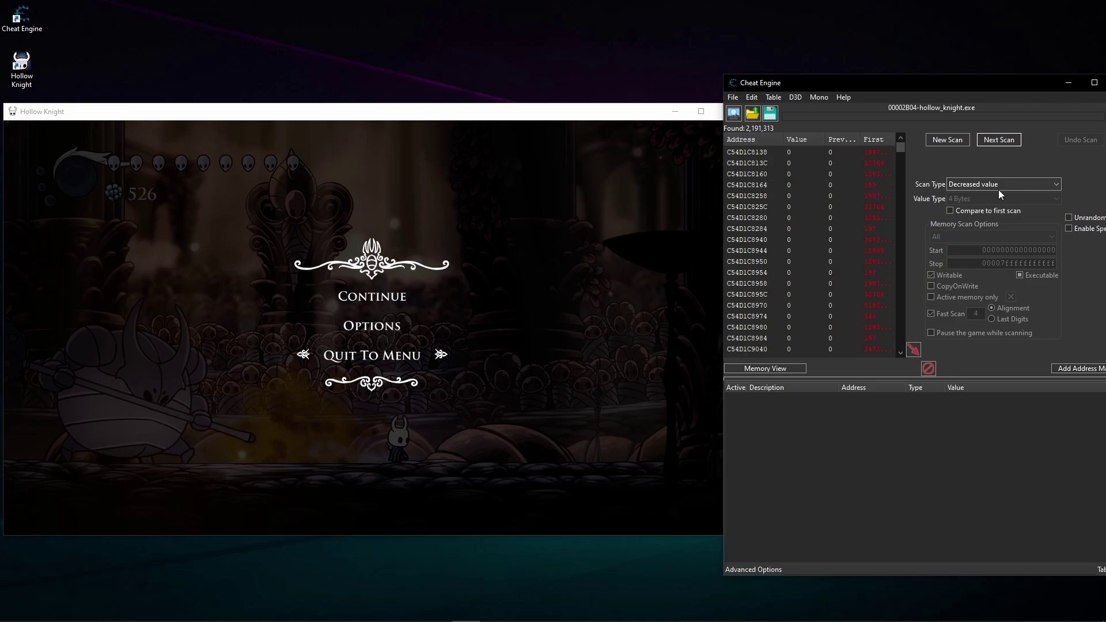
Step: Resume the fight, move the knight away from the False Knight, pause again, and repeat the next scan for decreased values
left_click(358, 303)
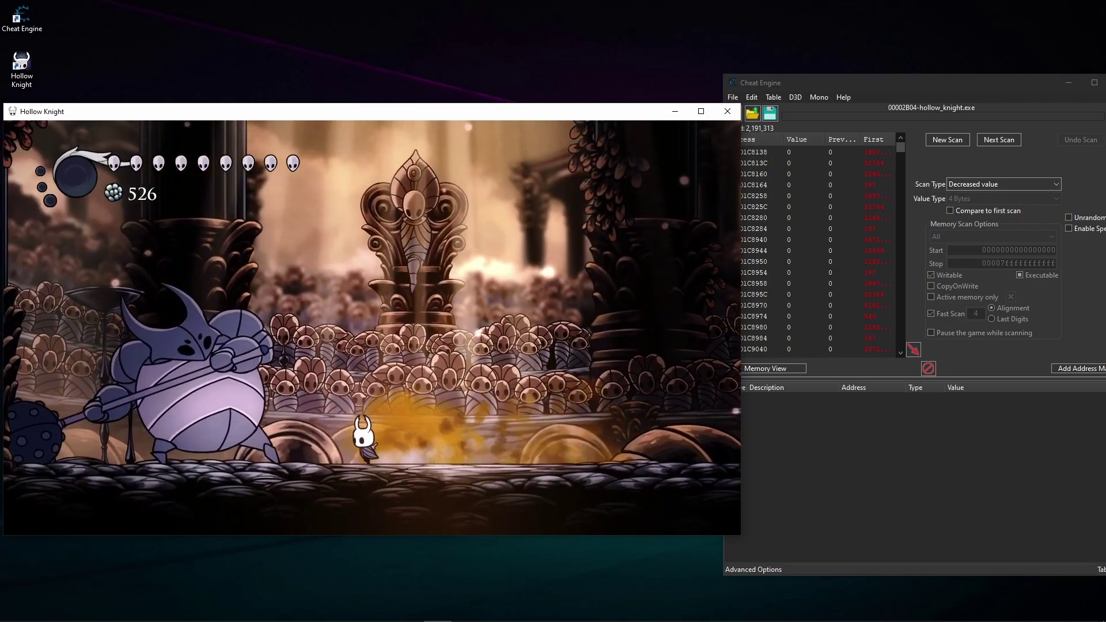
key("Right")
key("Escape")
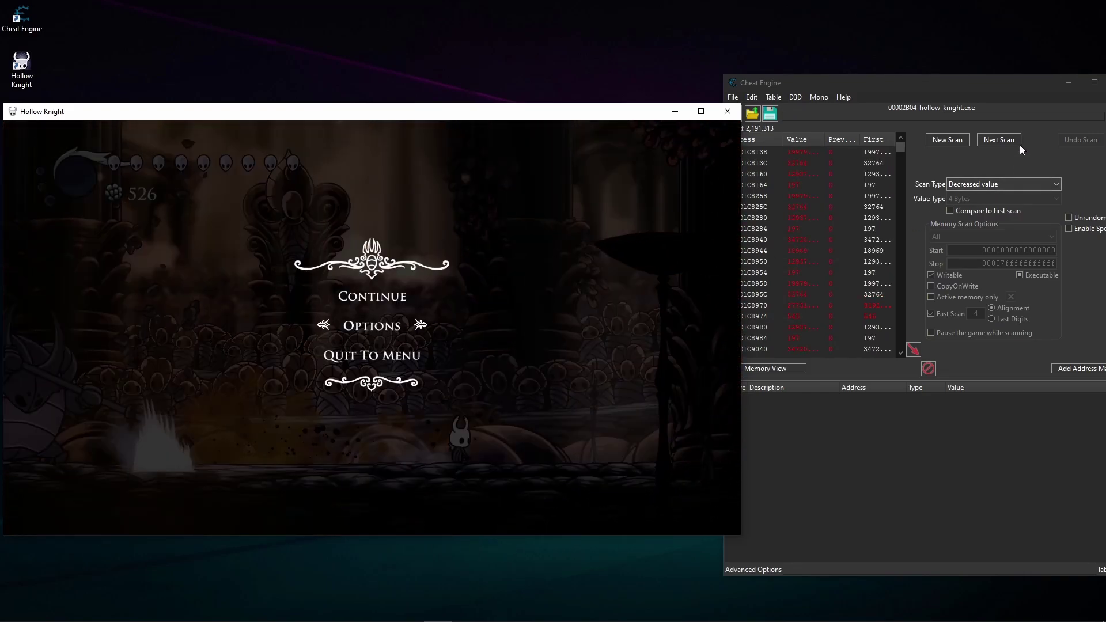
left_click(1003, 143)
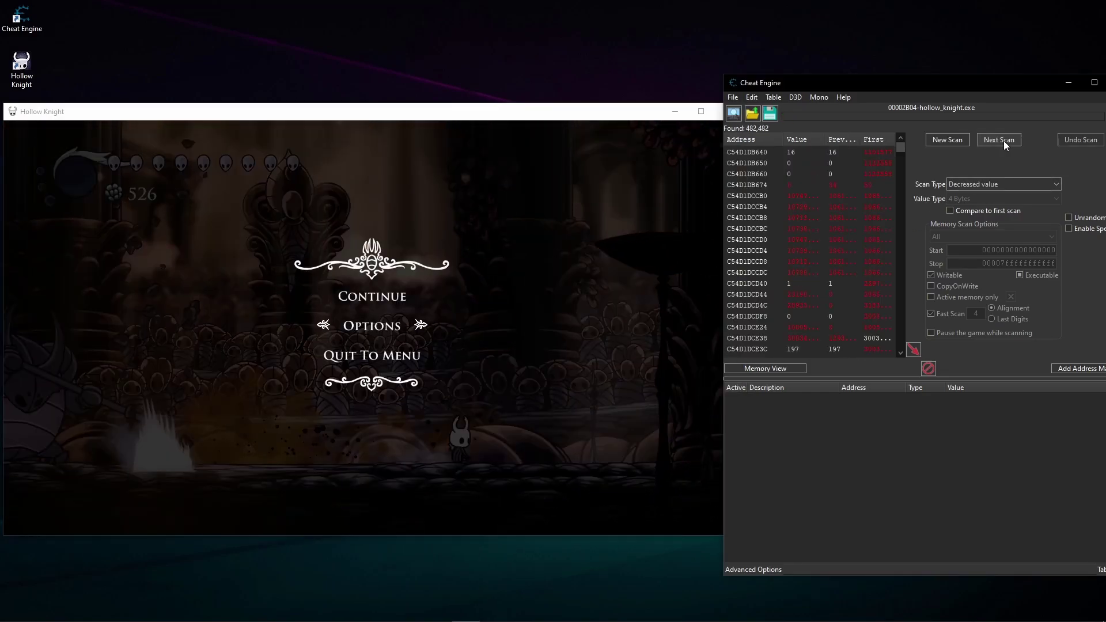
Step: With the fight still paused, set the scan type to Unchanged value and repeat the next scan many times
left_click(993, 183)
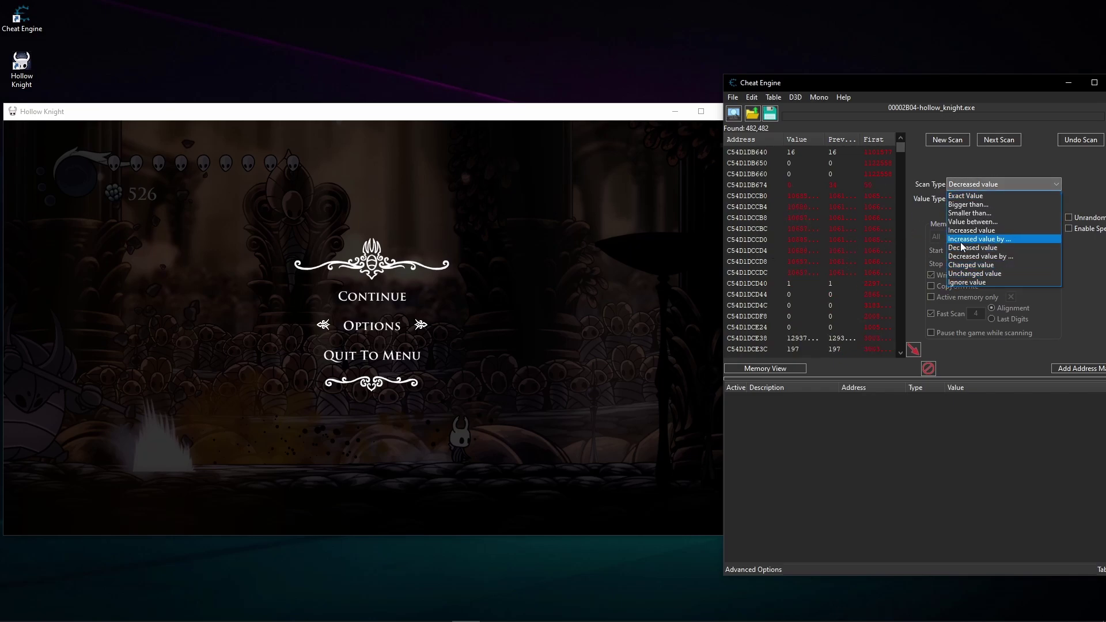
left_click(985, 274)
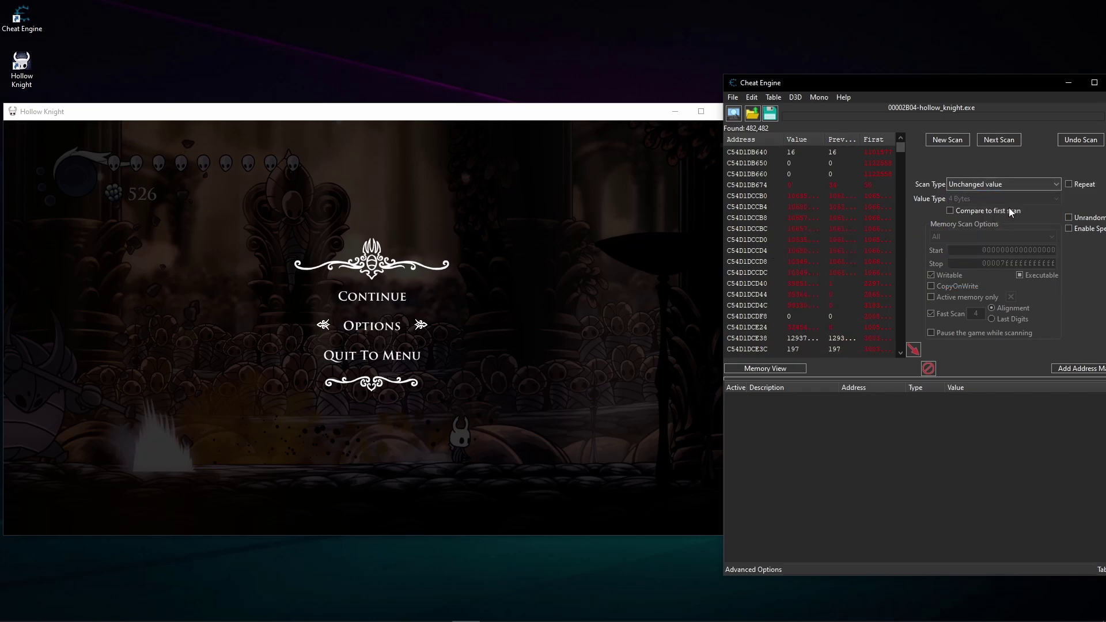
left_click(1011, 139)
left_click(1011, 138)
left_click(1012, 138)
left_click(1011, 139)
left_click(1011, 138)
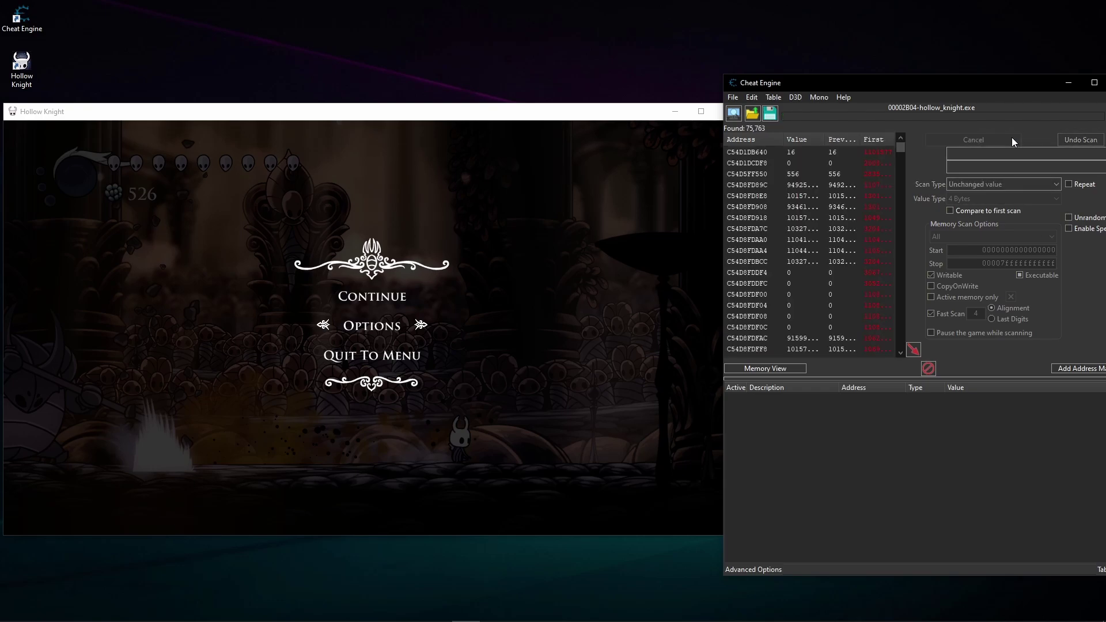
left_click(1011, 138)
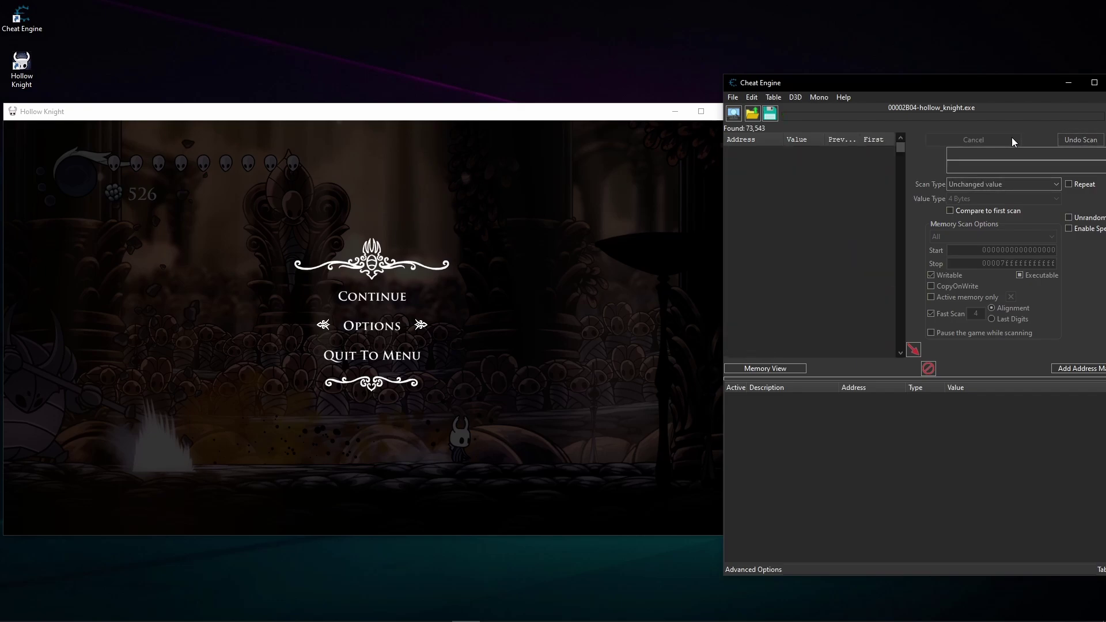
left_click(1011, 138)
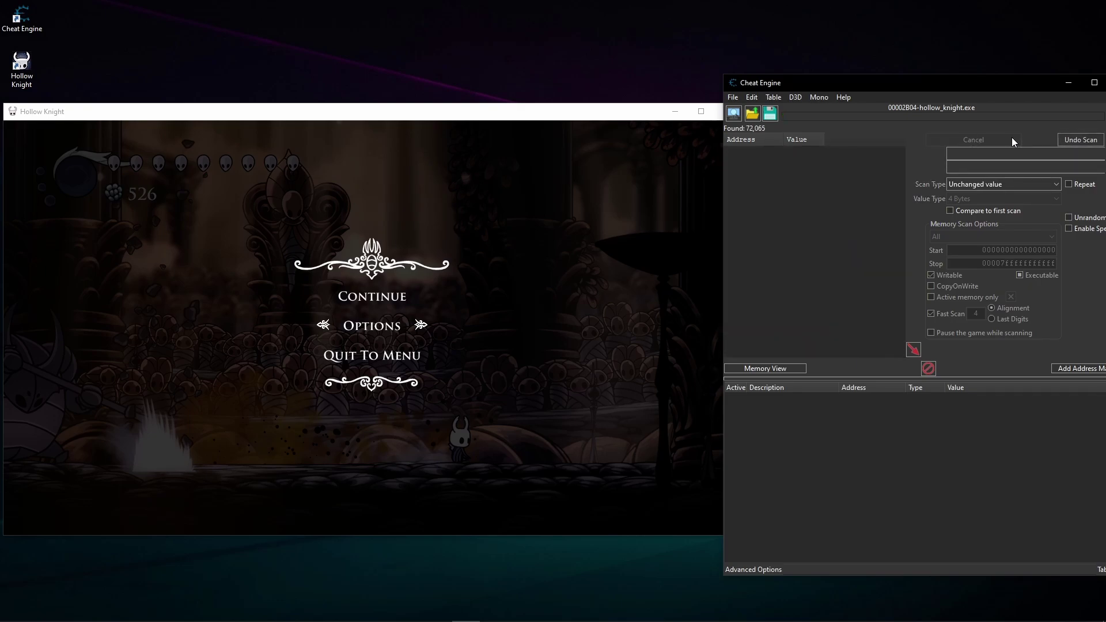
left_click(1011, 138)
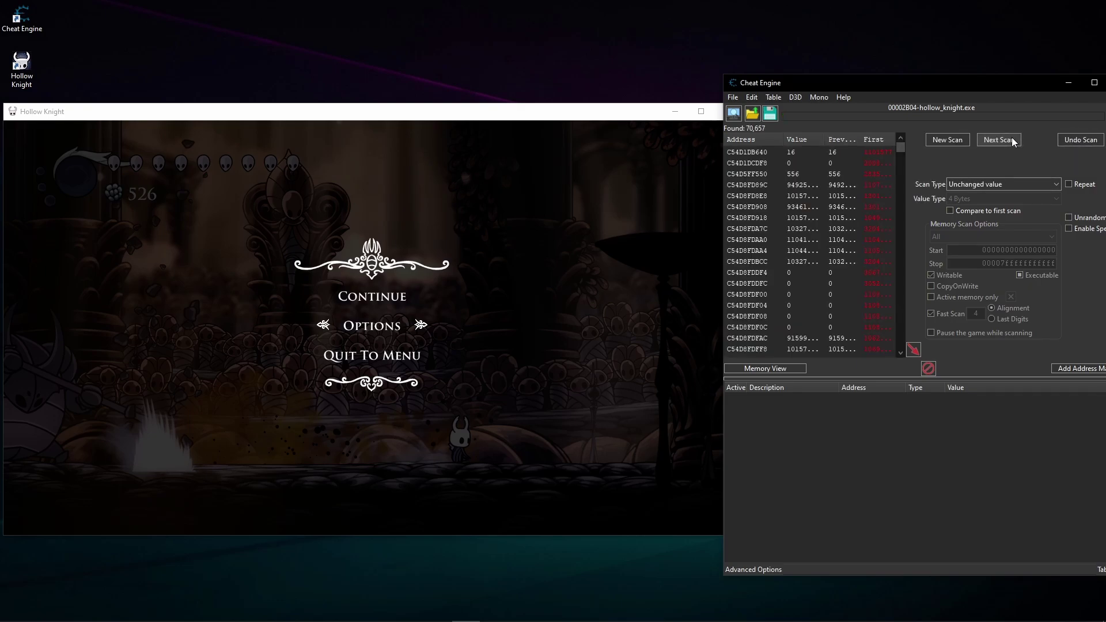
left_click(1011, 138)
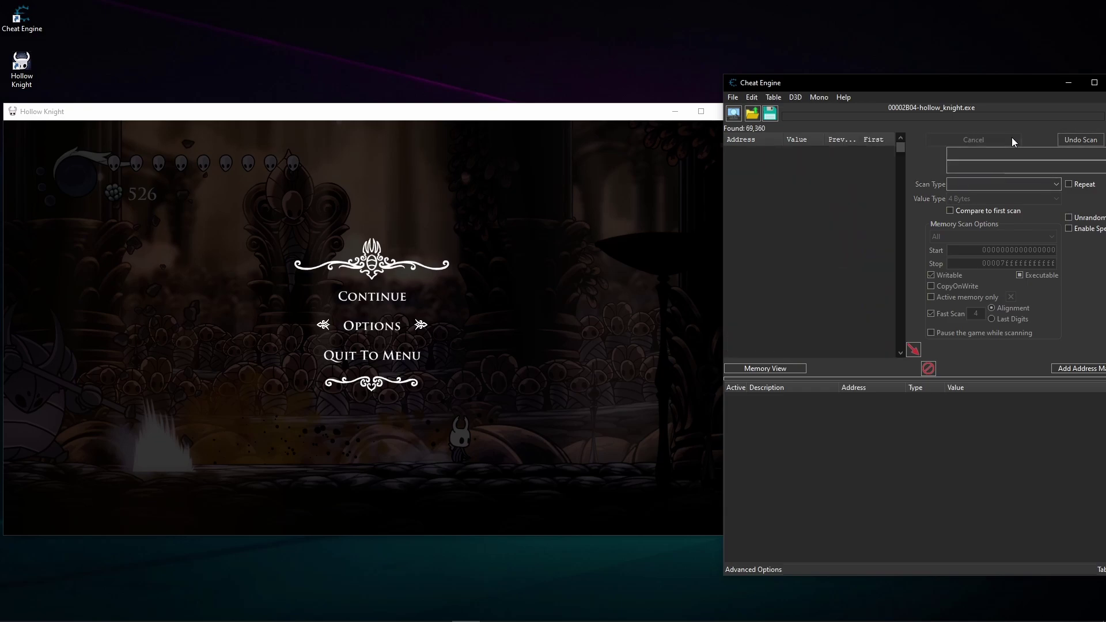
left_click(524, 317)
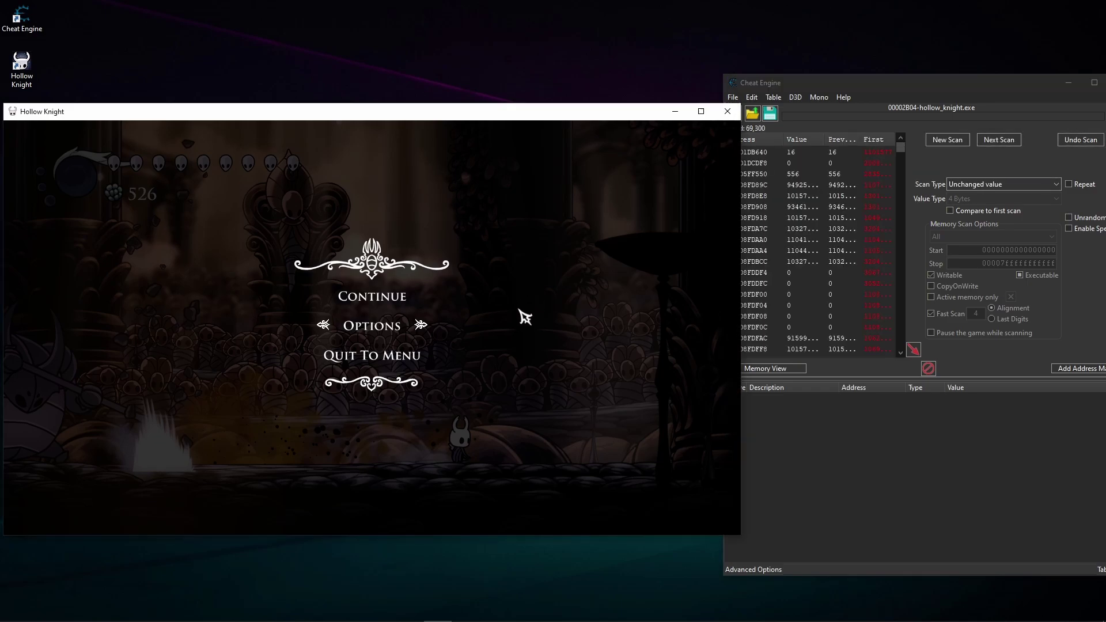
left_click(997, 140)
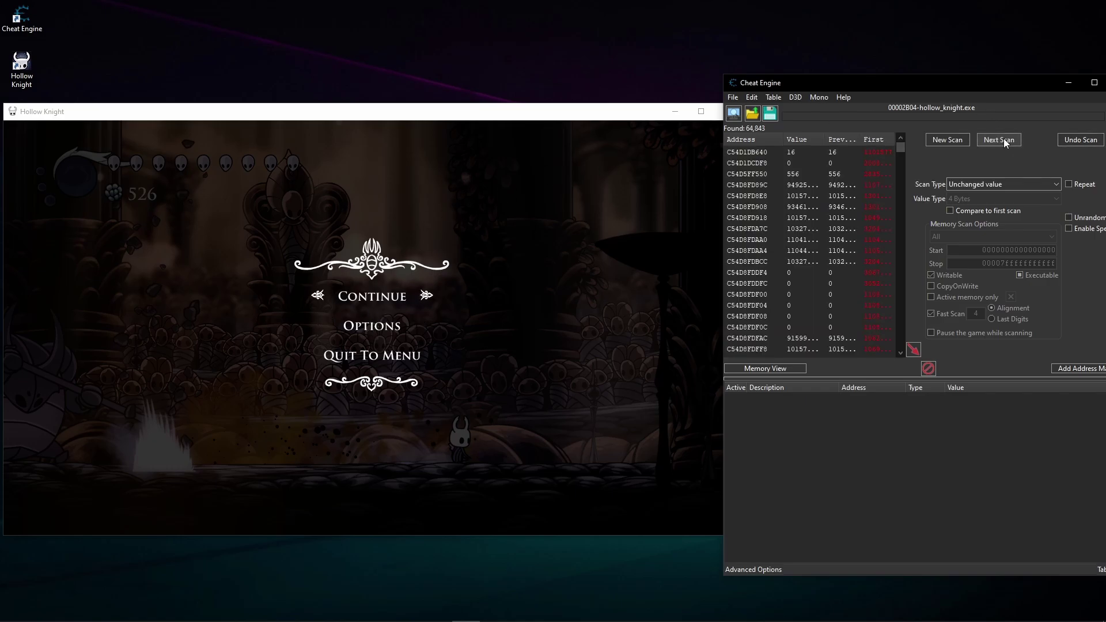
Step: Resume the fight, approach and strike the False Knight with the nail, and pause the game
left_click(408, 295)
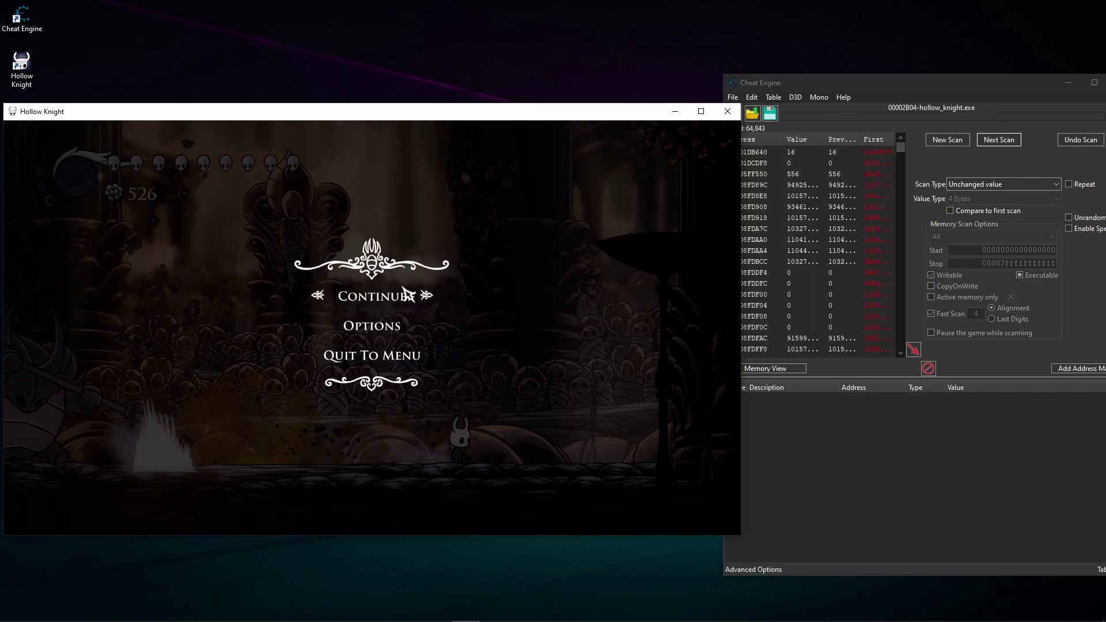
key("z")
key("Left")
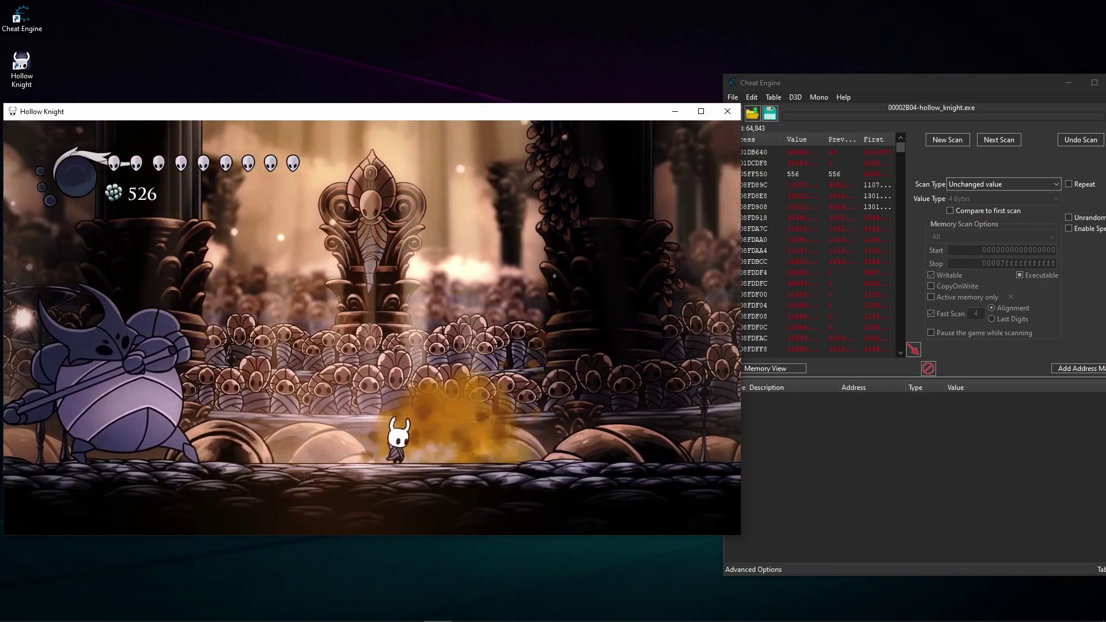
key("z")
key("Left")
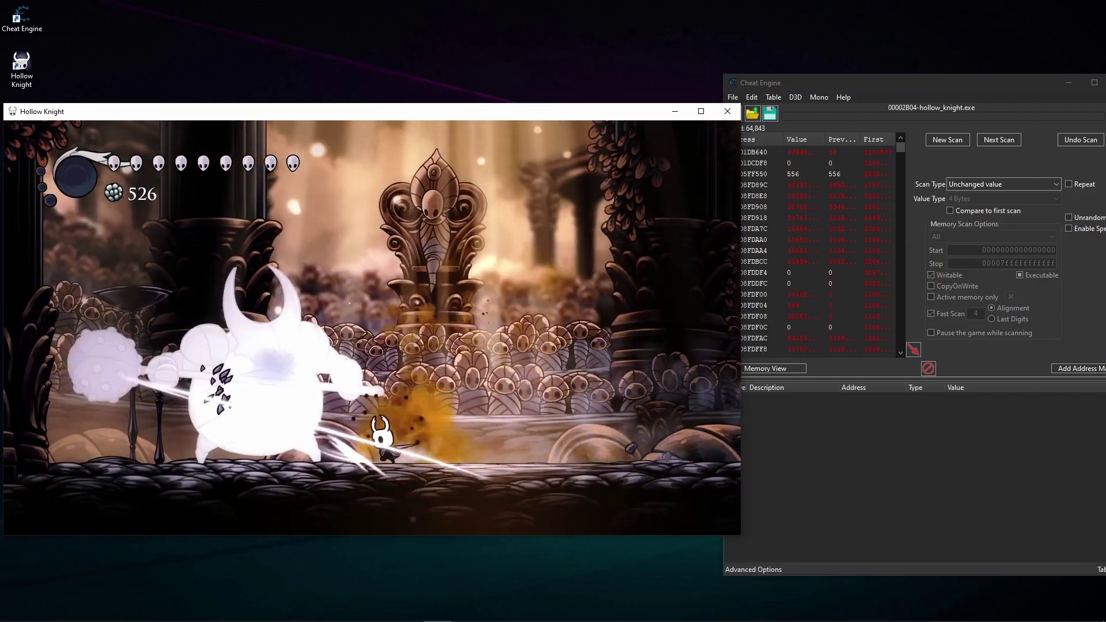
key("Escape")
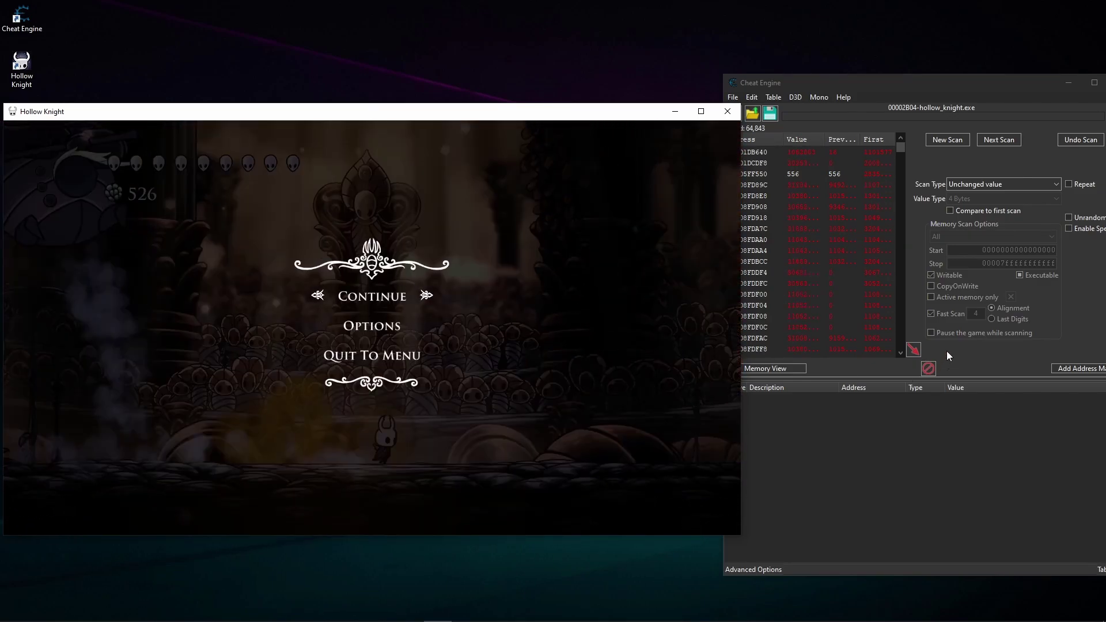
Step: Switch the scan type to Decreased value and run a next scan
left_click(966, 184)
left_click(983, 247)
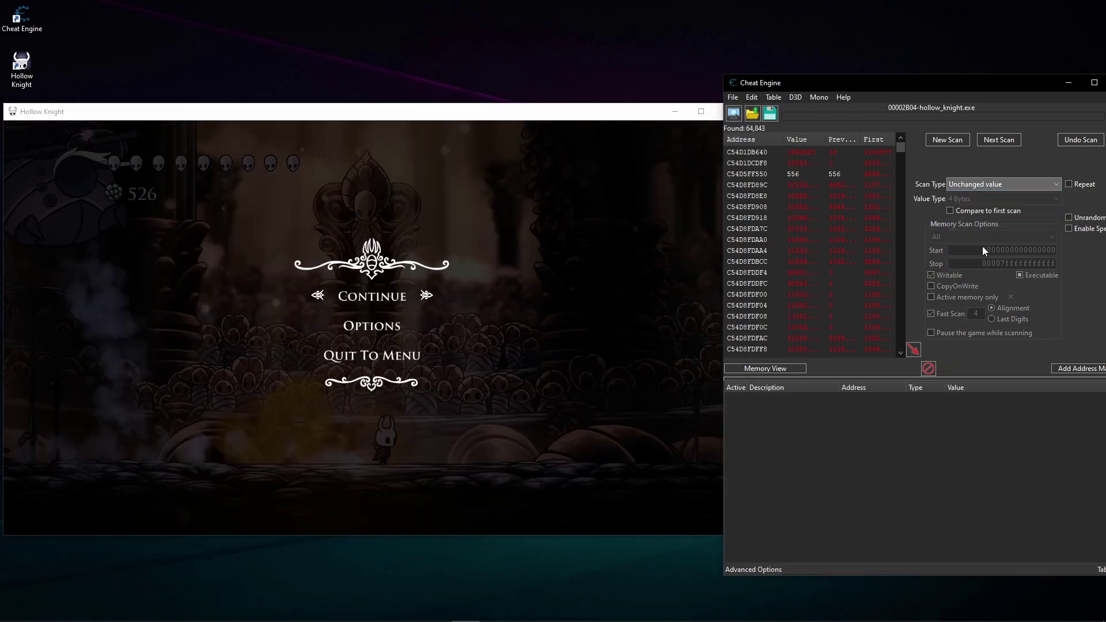
left_click(1015, 143)
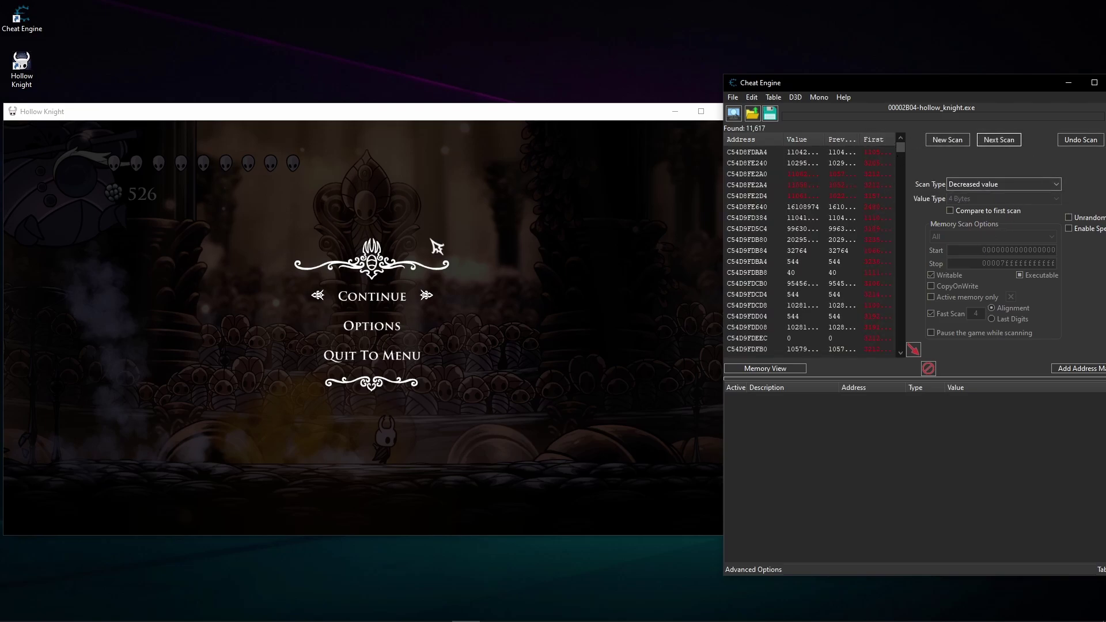
Step: Resume the fight, attack the False Knight again, pause, and run another Decreased value scan
left_click(364, 301)
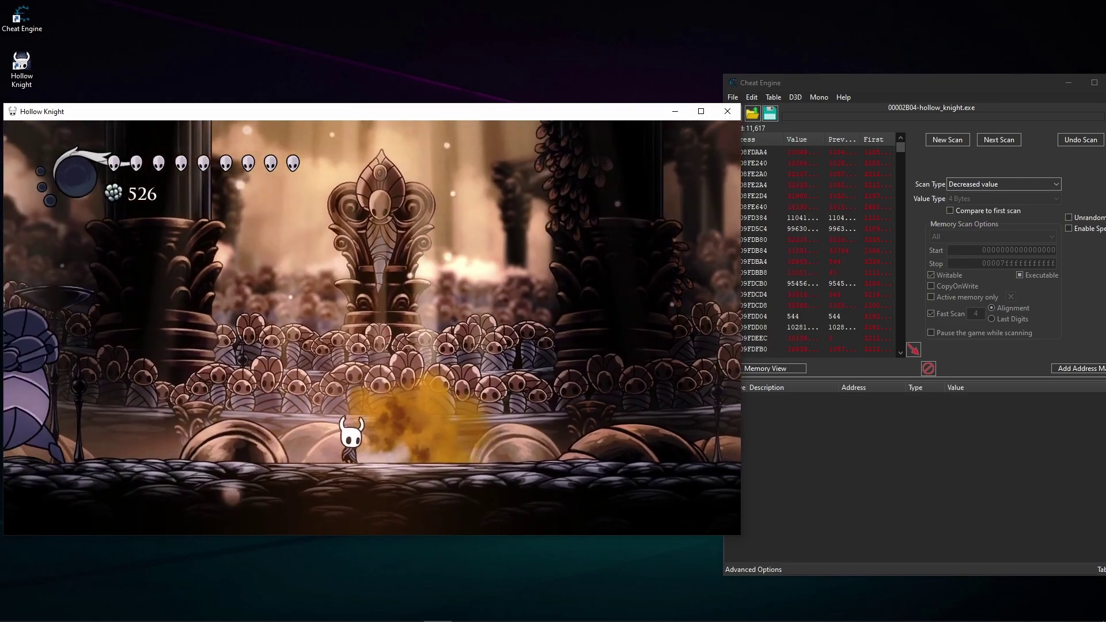
key("Left")
key("z")
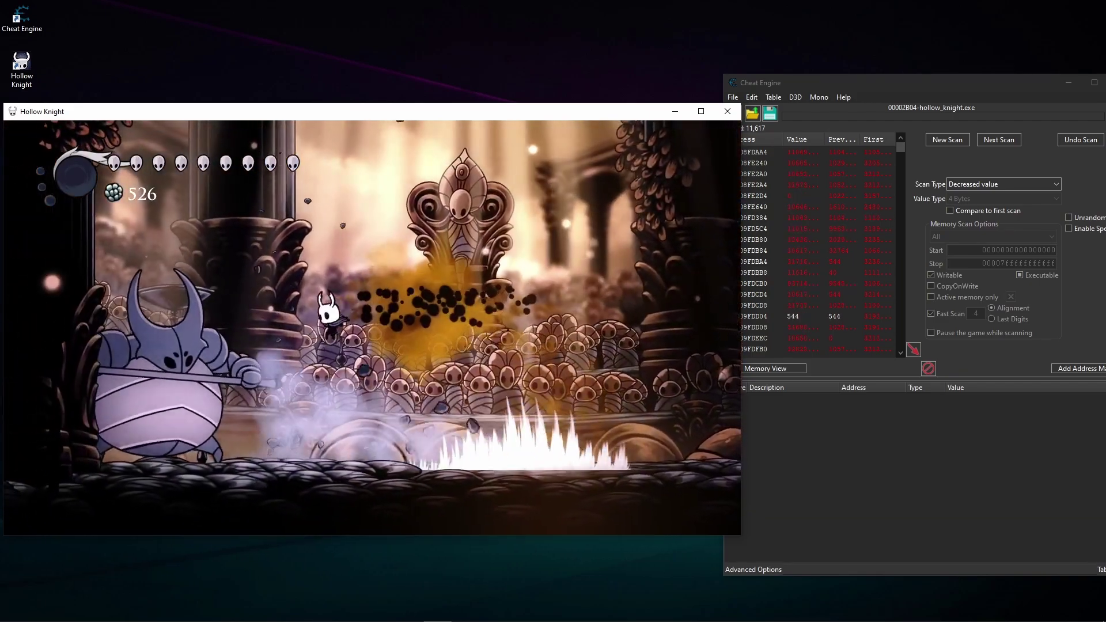
key("Escape")
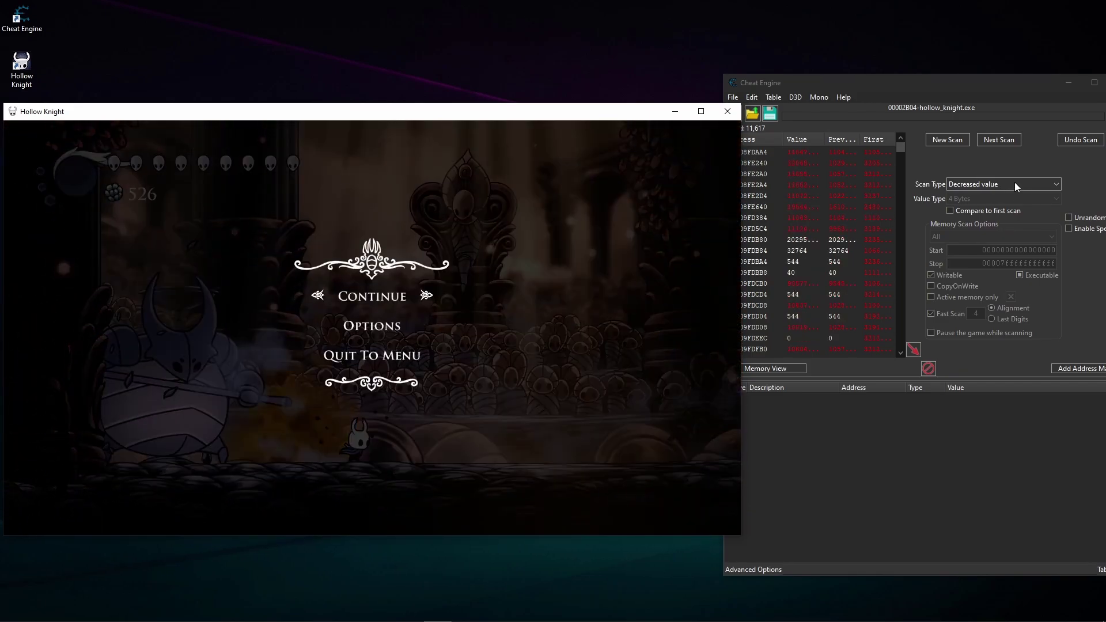
left_click(1004, 138)
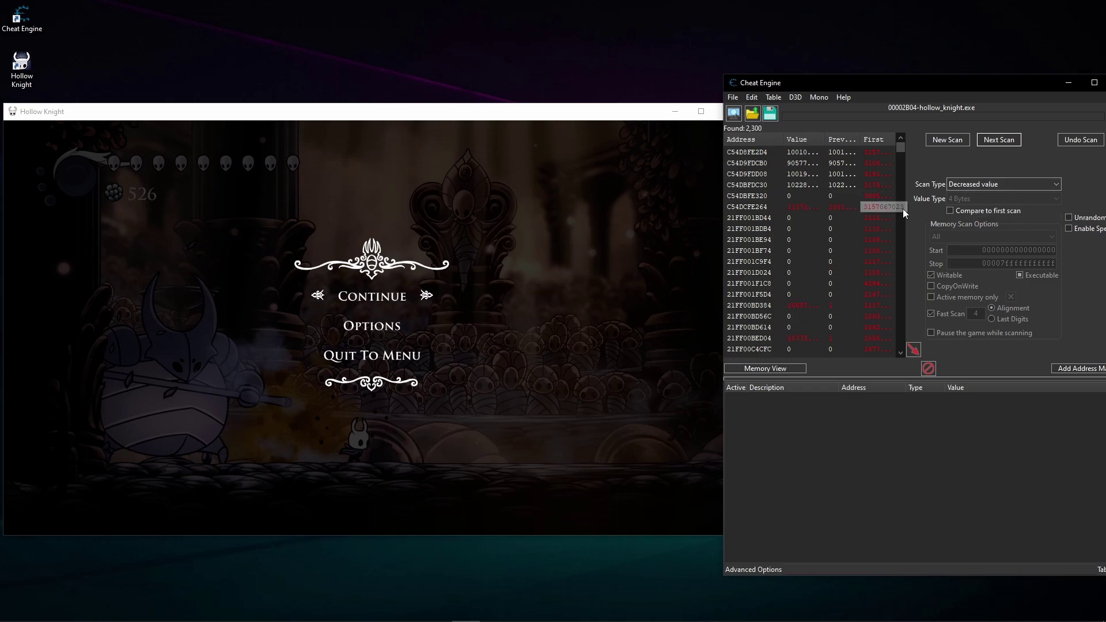
Step: Set the scan type back to Unchanged value and run the next scan twice while paused
left_click(1009, 186)
left_click(979, 271)
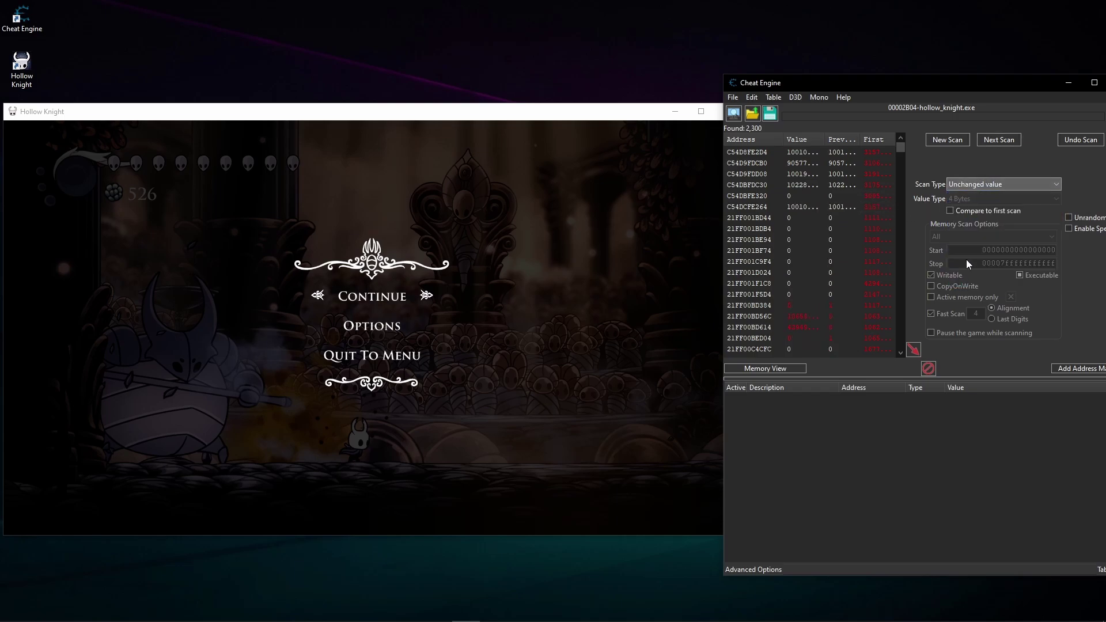
left_click(1012, 141)
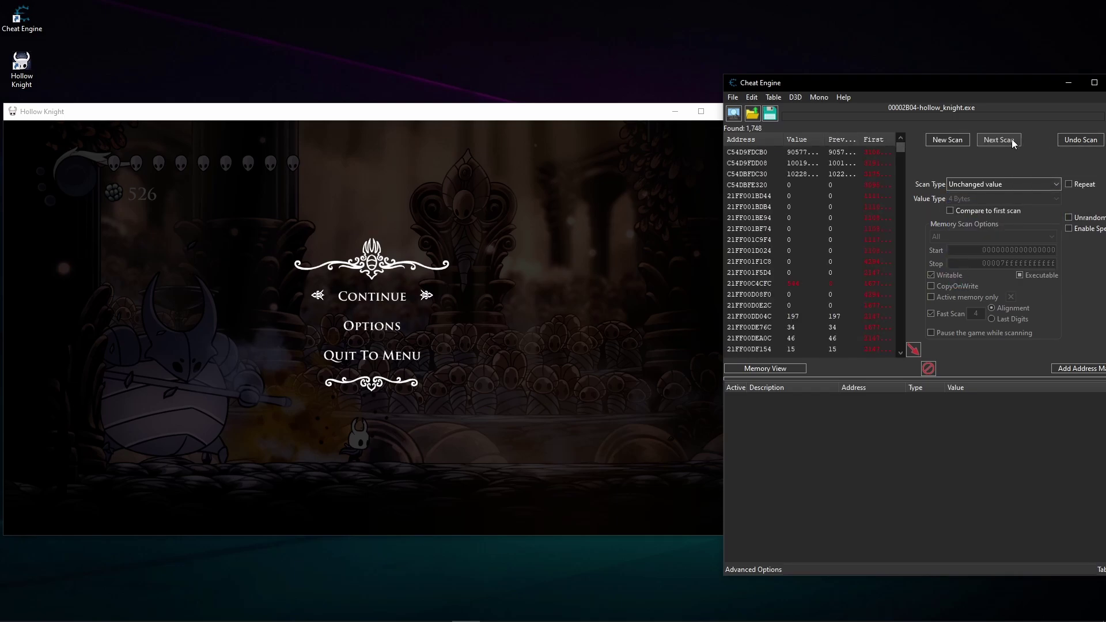
left_click(1014, 143)
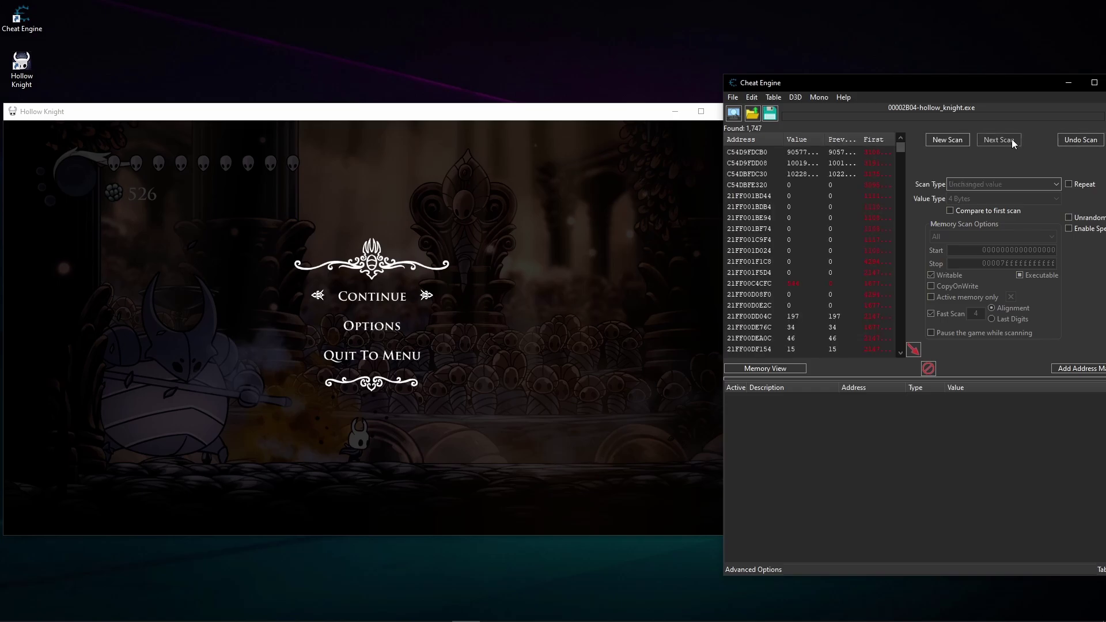
Step: Let the fight run without hitting the boss, pause it, and run two more Unchanged value scans
left_click(364, 299)
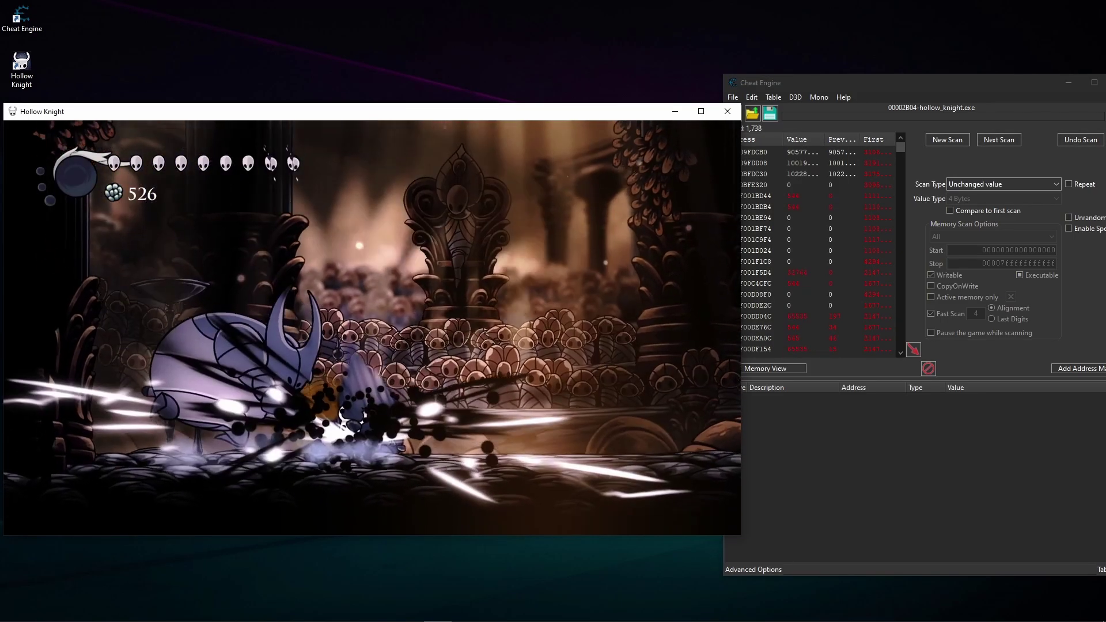
key("Escape")
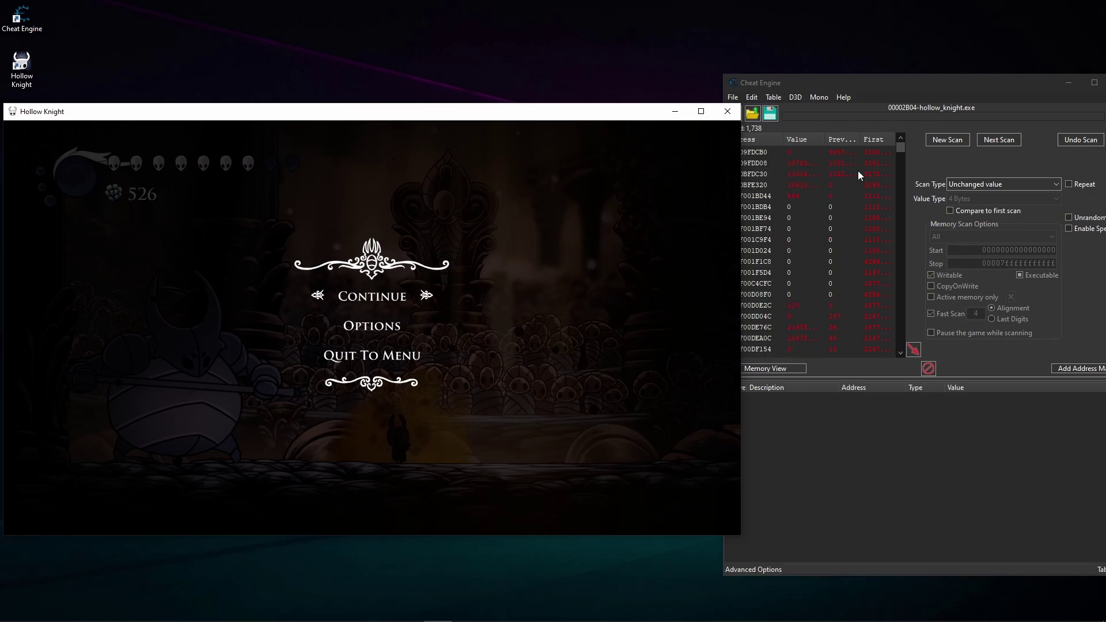
left_click(990, 140)
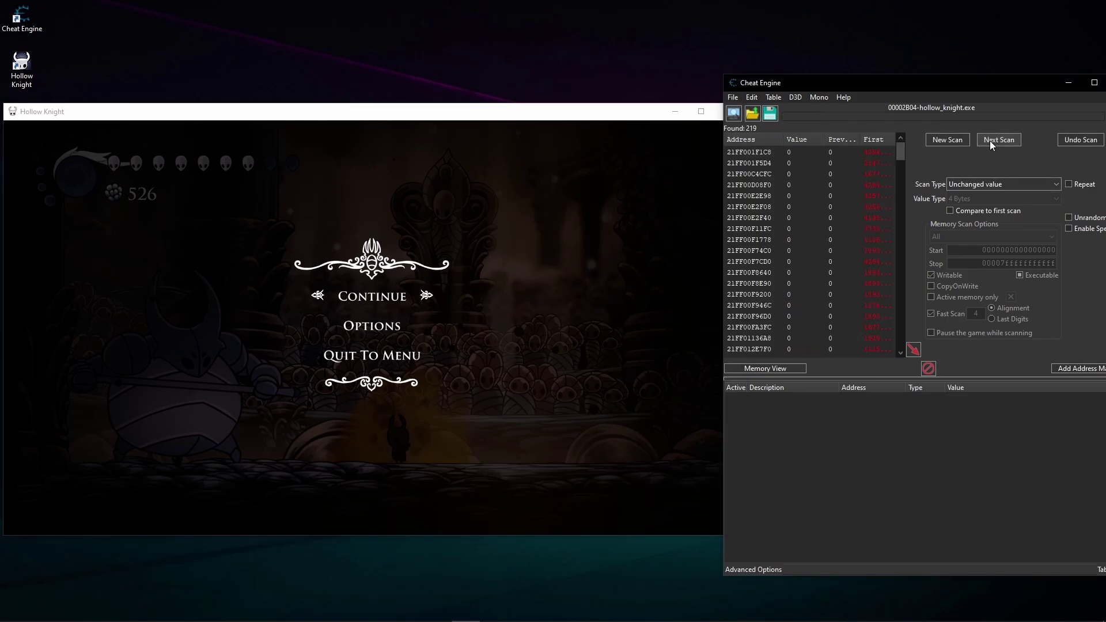
left_click_drag(900, 154, 890, 81)
left_click(1001, 143)
Step: Resume the fight briefly without damaging the boss, pause it, and filter once more for unchanged values
left_click(360, 303)
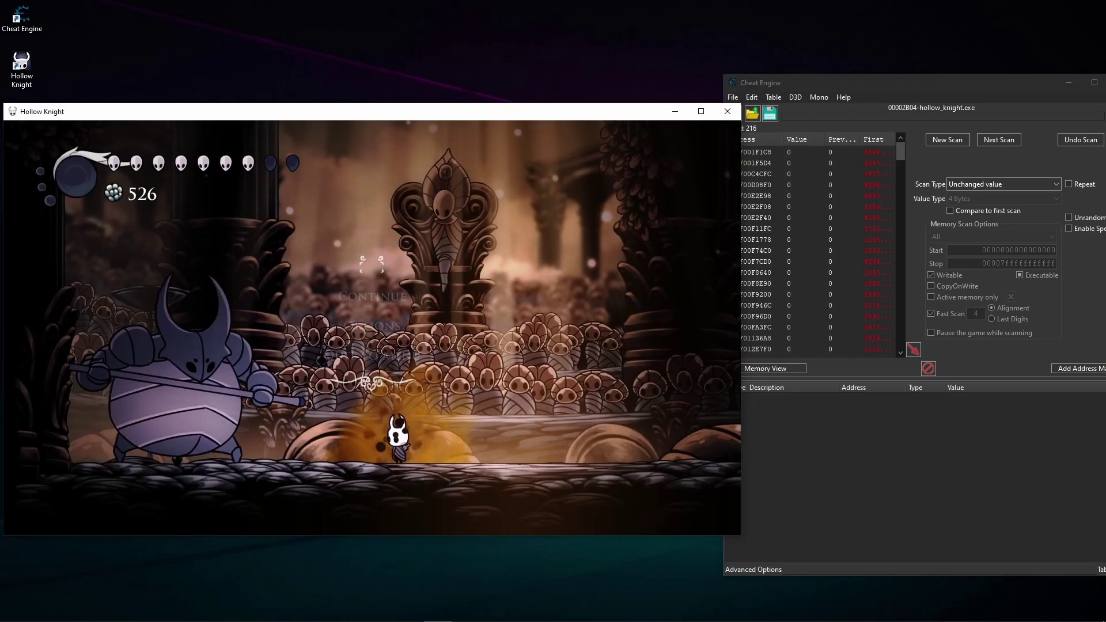
key("Escape")
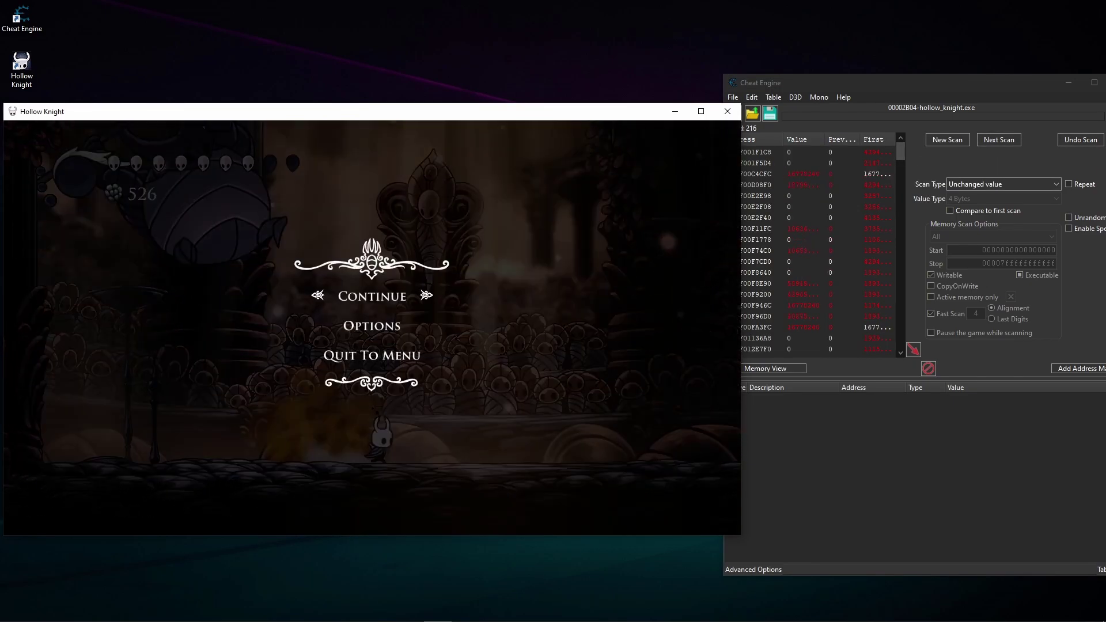
left_click(1012, 140)
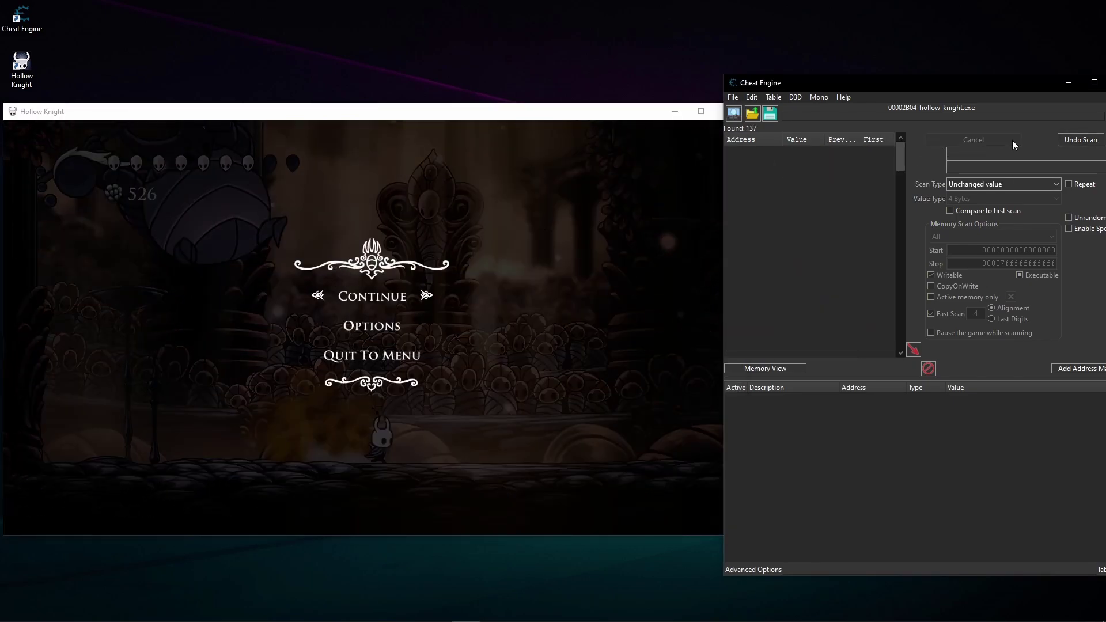
Step: Resume the fight to damage the False Knight, pause, and run a next scan with scan type Decreased value
left_click(389, 299)
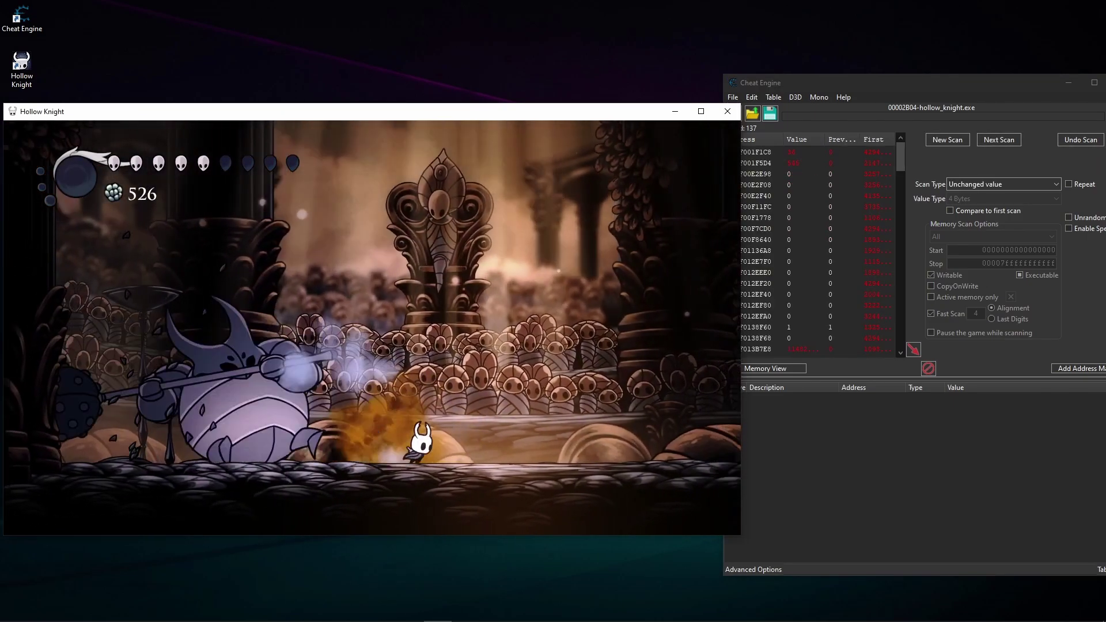
key("Escape")
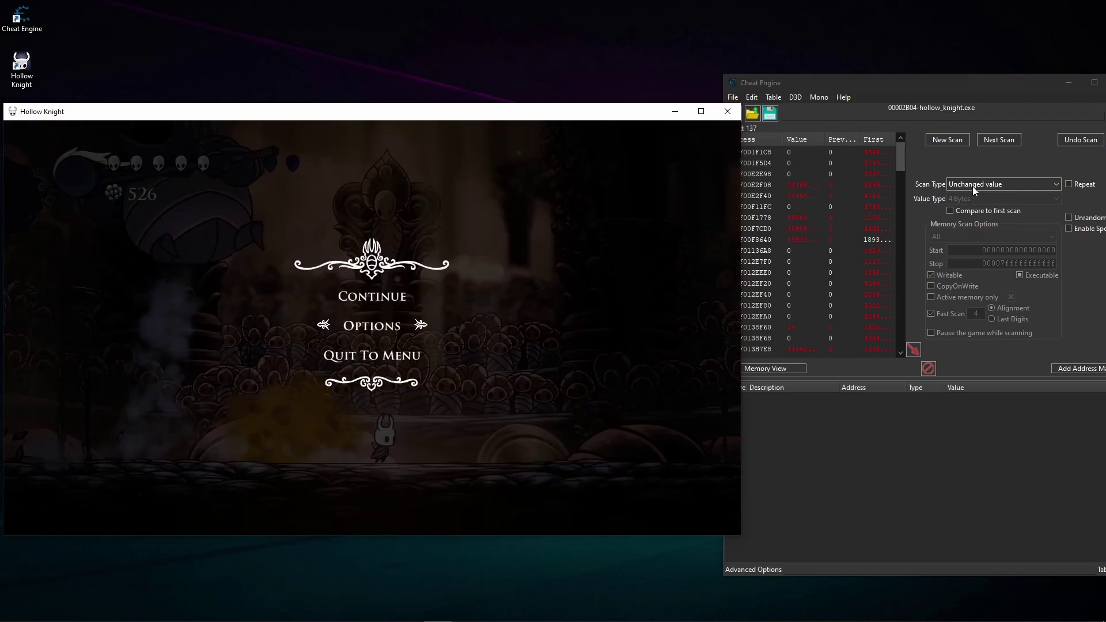
left_click(974, 184)
left_click(970, 244)
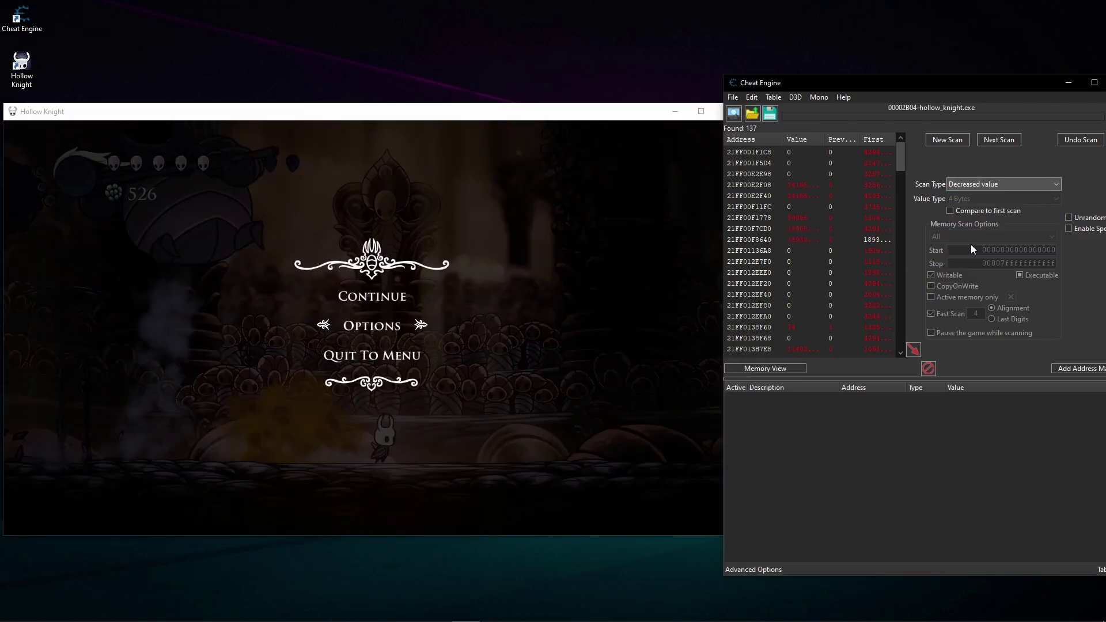
left_click(1003, 143)
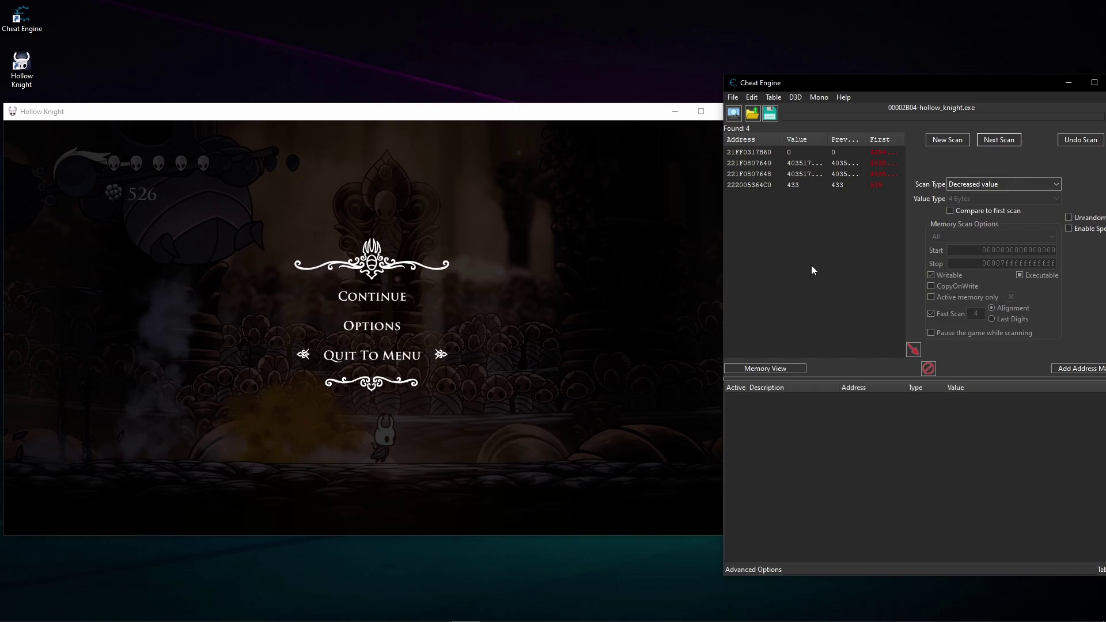
Step: Add the found address 222005364C0 to the address list and select its entry
left_click(821, 184)
double_click(823, 186)
left_click(945, 403)
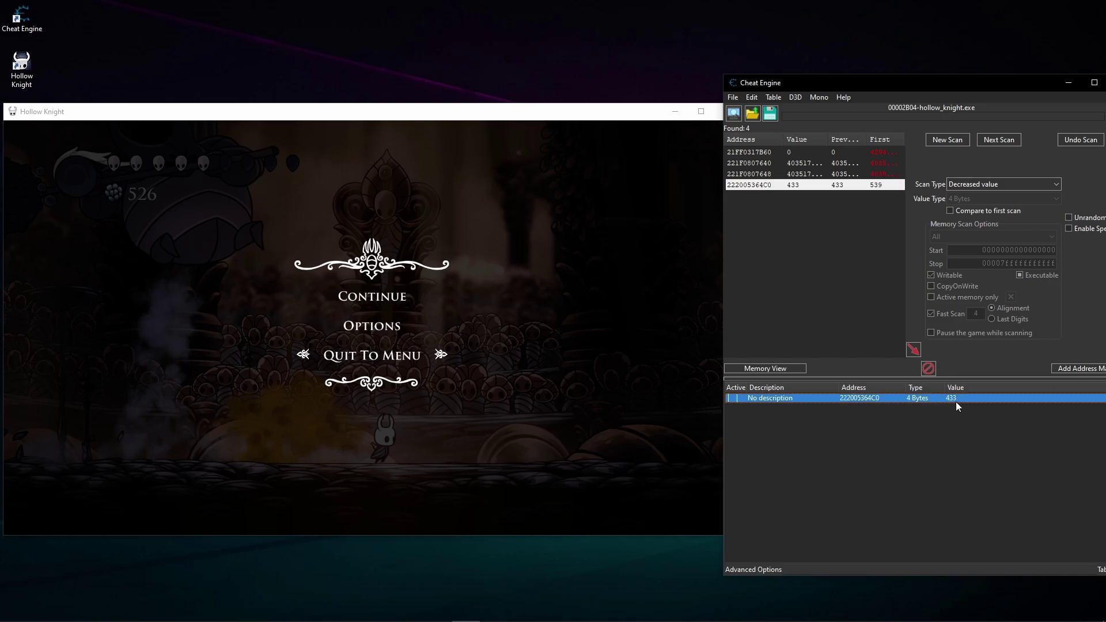
Step: Resume the fight, watch the listed address's value while the False Knight takes damage, and pause the game
left_click(381, 305)
key("Right")
key("Left")
key("Left")
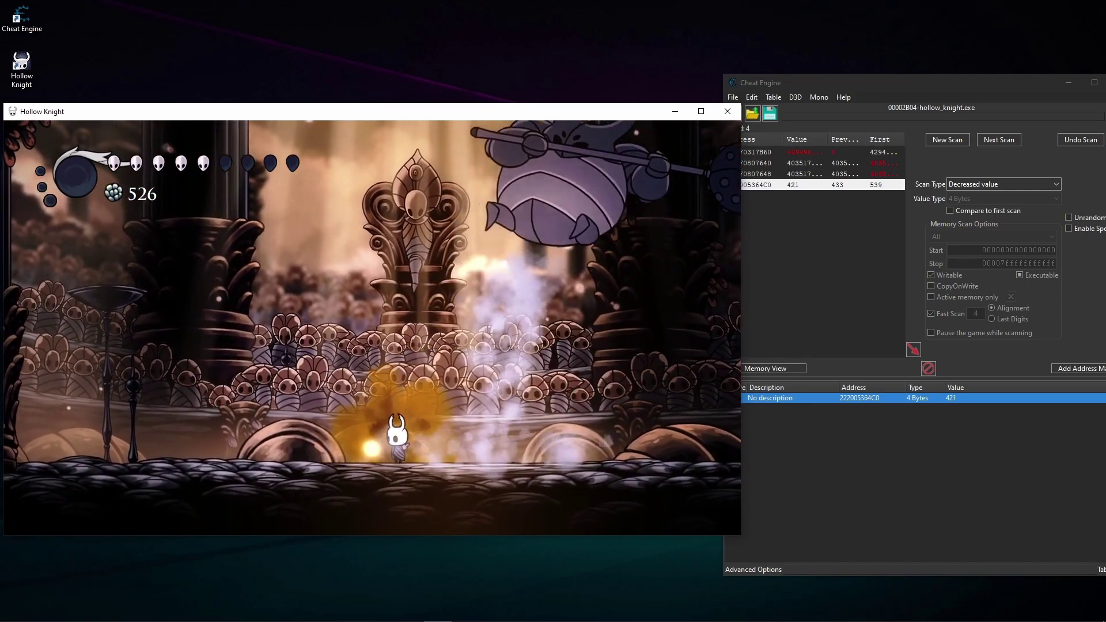
key("Left")
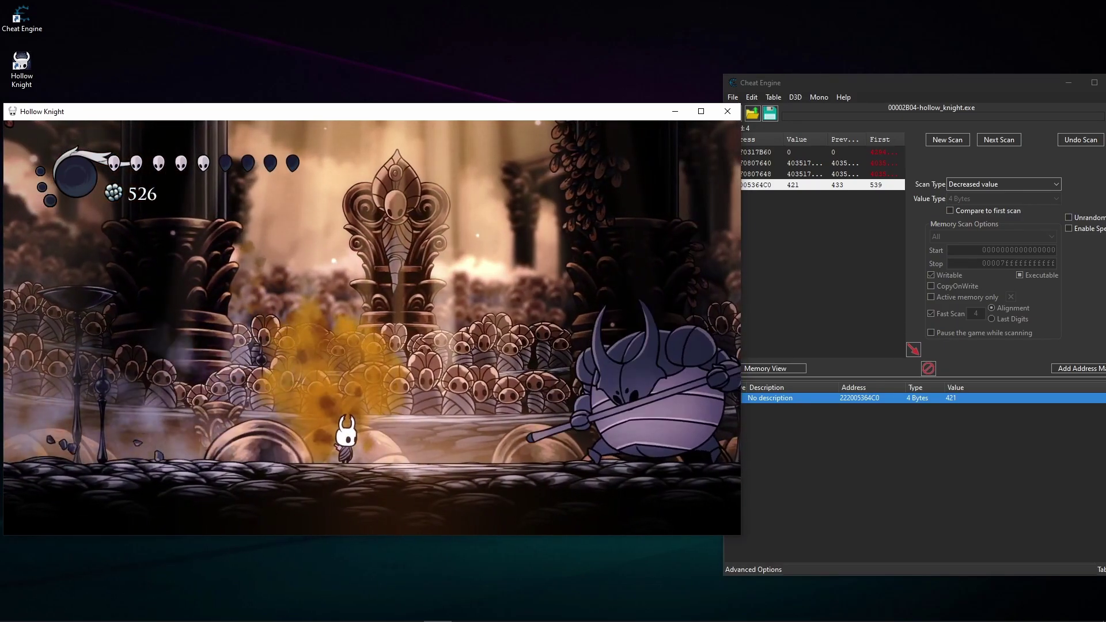
key("Escape")
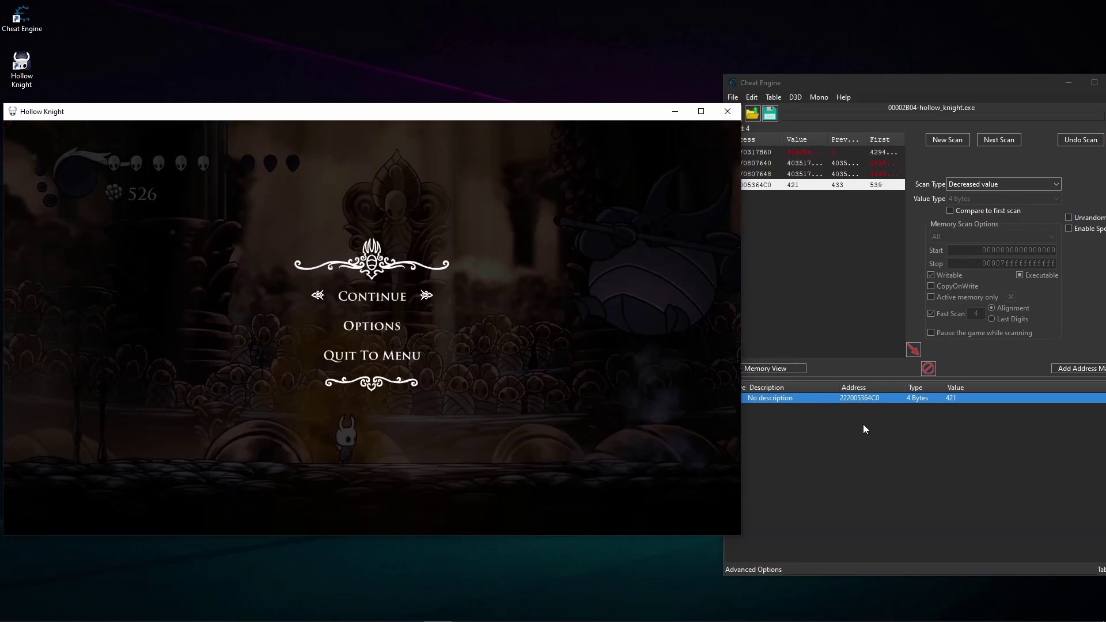
Step: Set the value of address 222005364C0 to 0
left_click(882, 407)
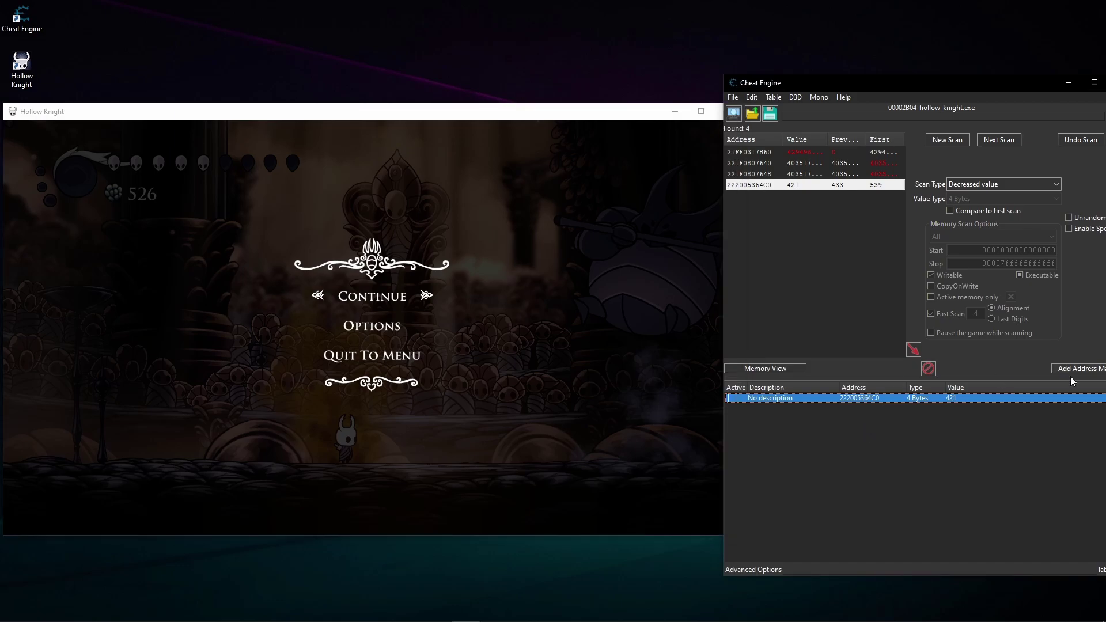
double_click(955, 398)
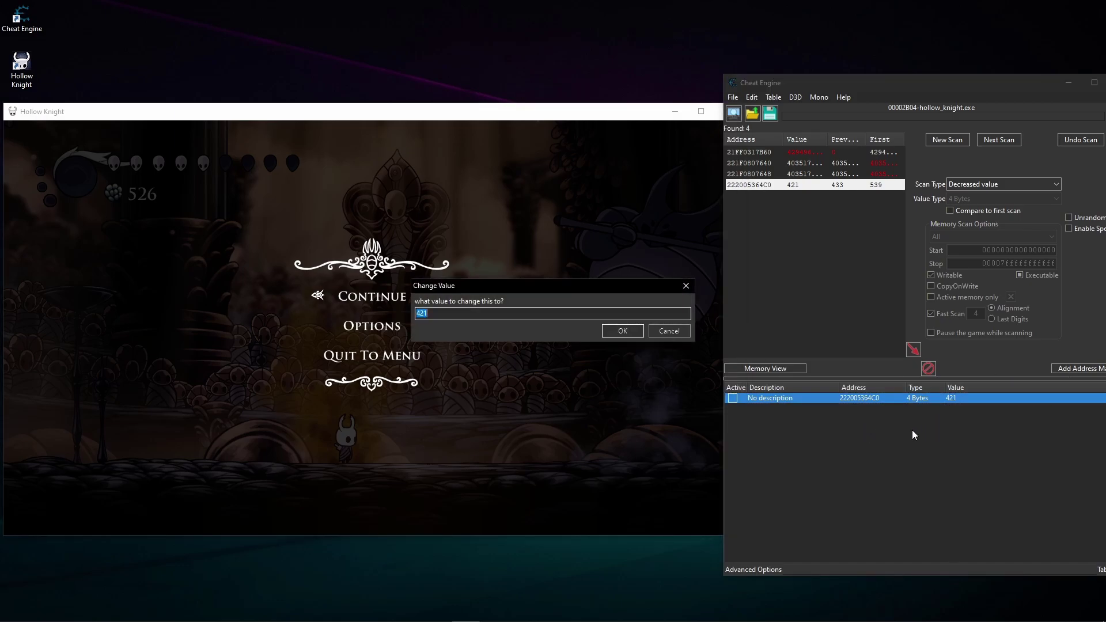
left_click(616, 334)
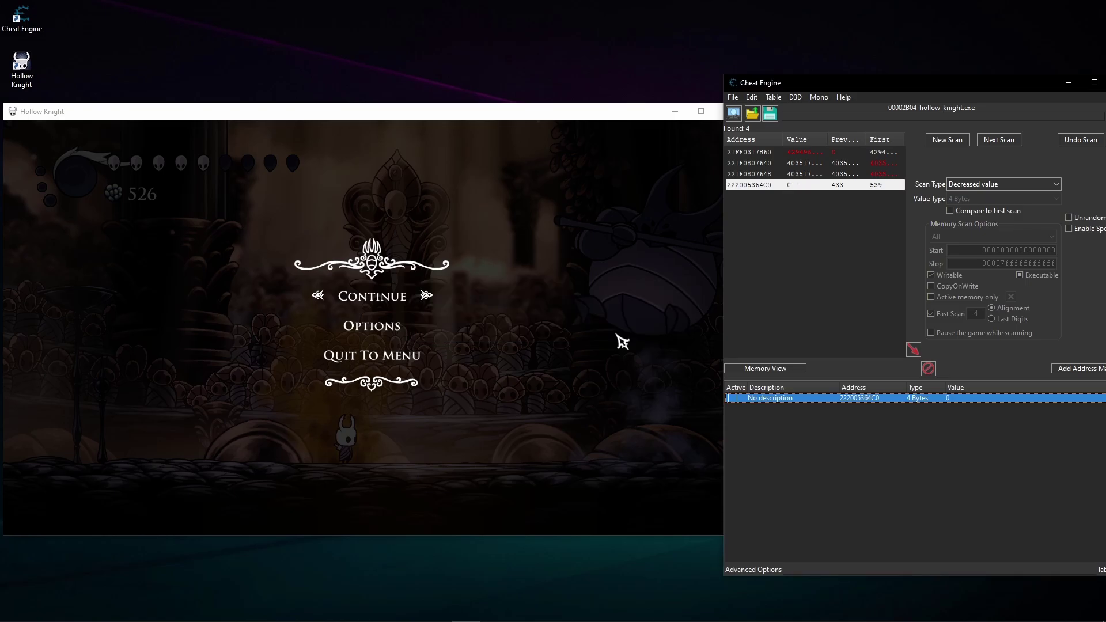
Step: Resume the fight to check how the boss reacts to the edited health, dodge it, and pause again
left_click(385, 299)
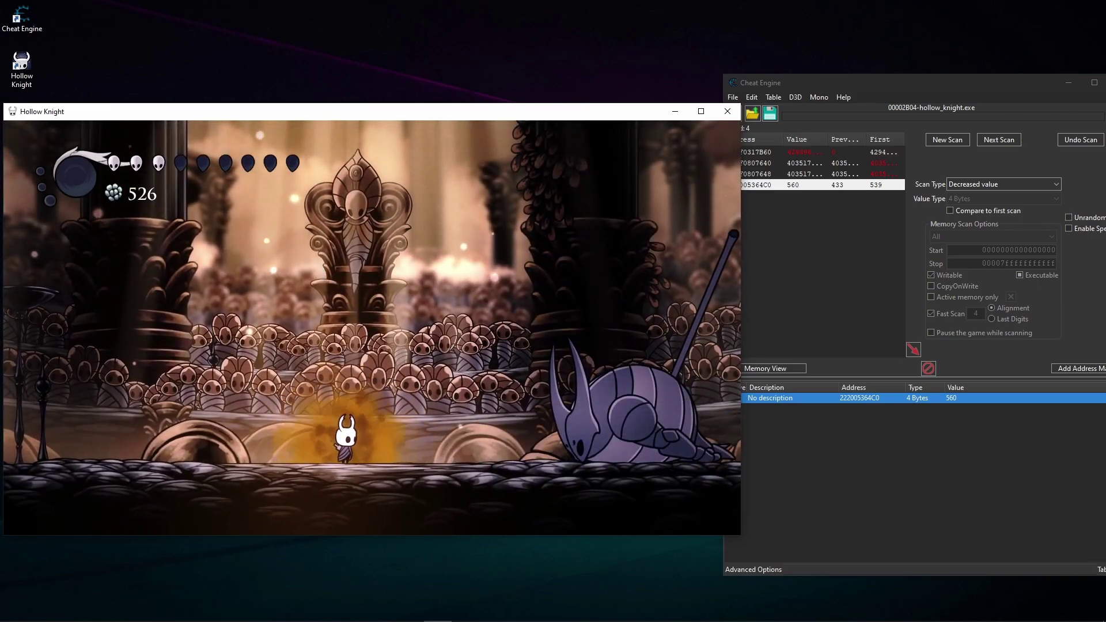
key("Right")
key("Left")
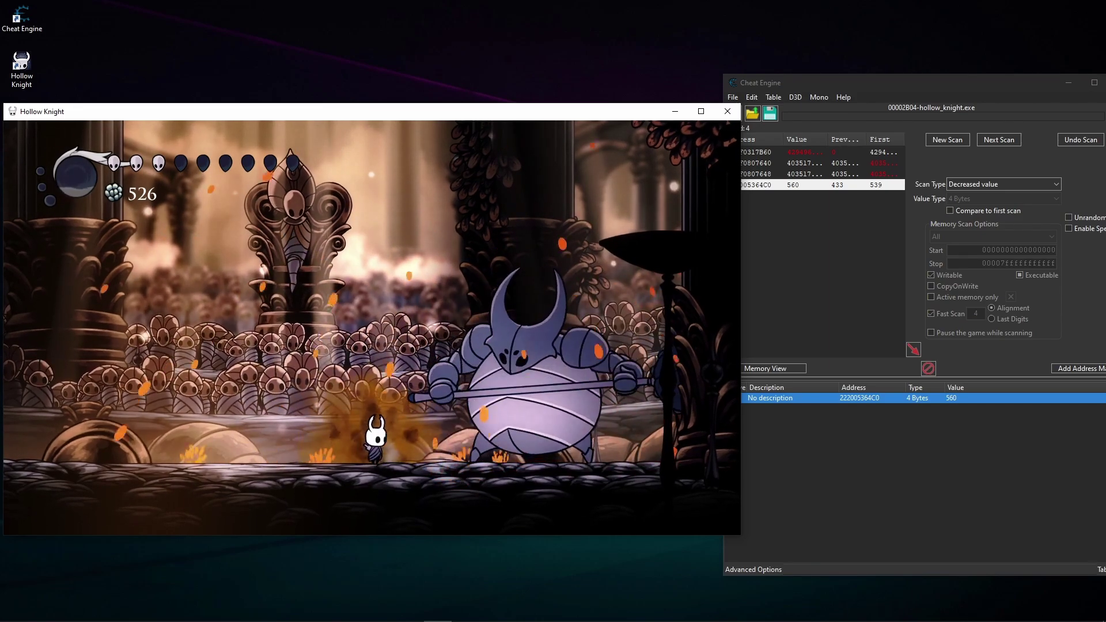
key("Escape")
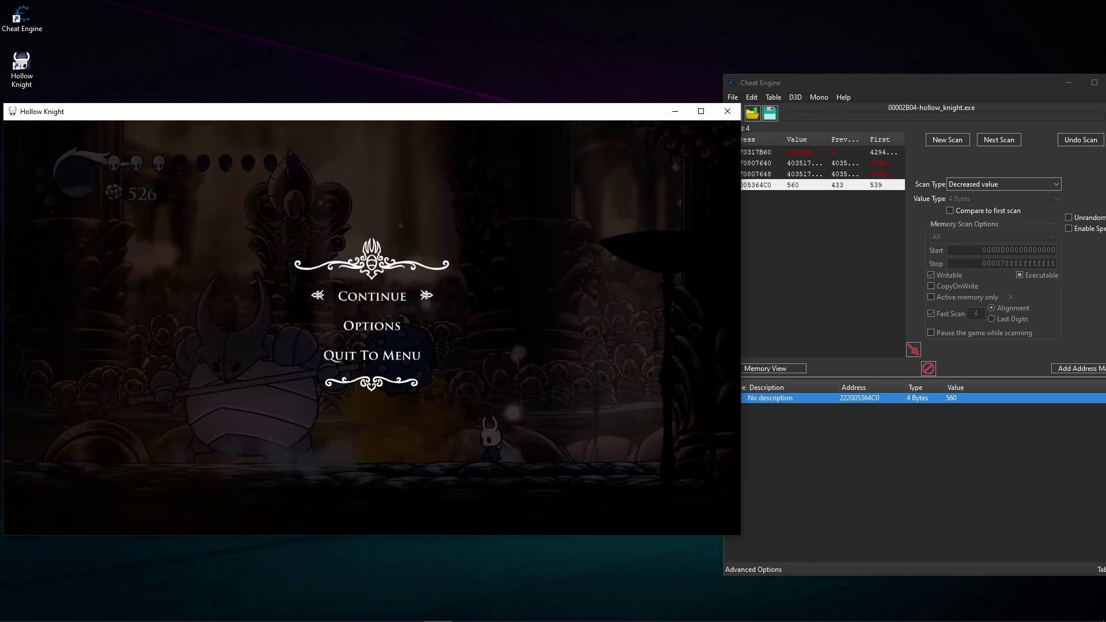
Step: Find out what writes to address 222005364C0, attaching the debugger, and move the opcode window clear of the game
right_click(957, 402)
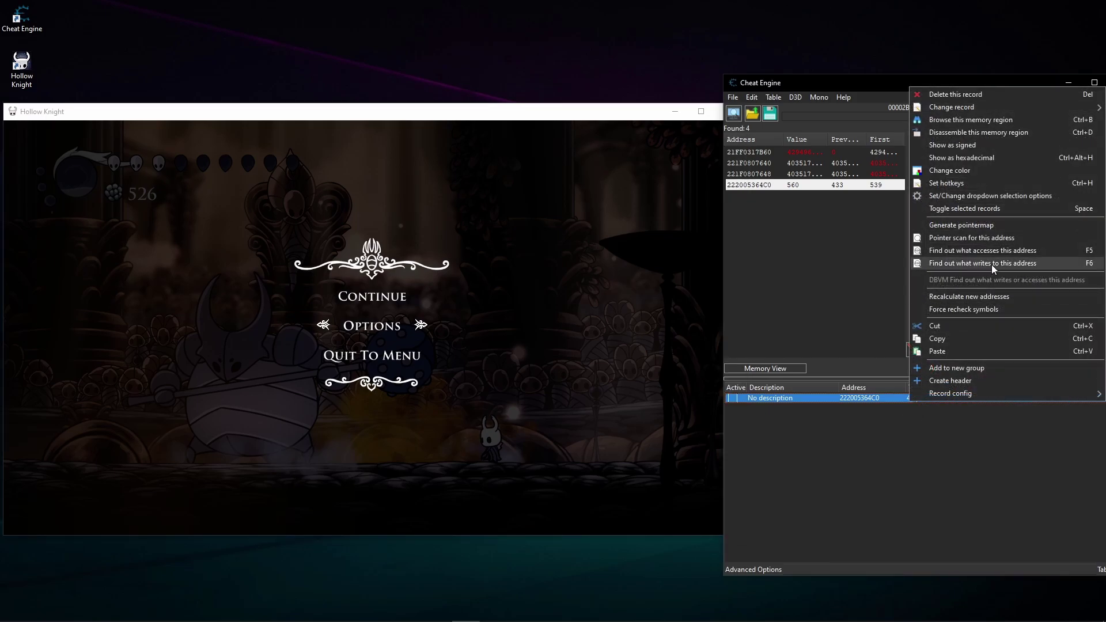
left_click(1062, 269)
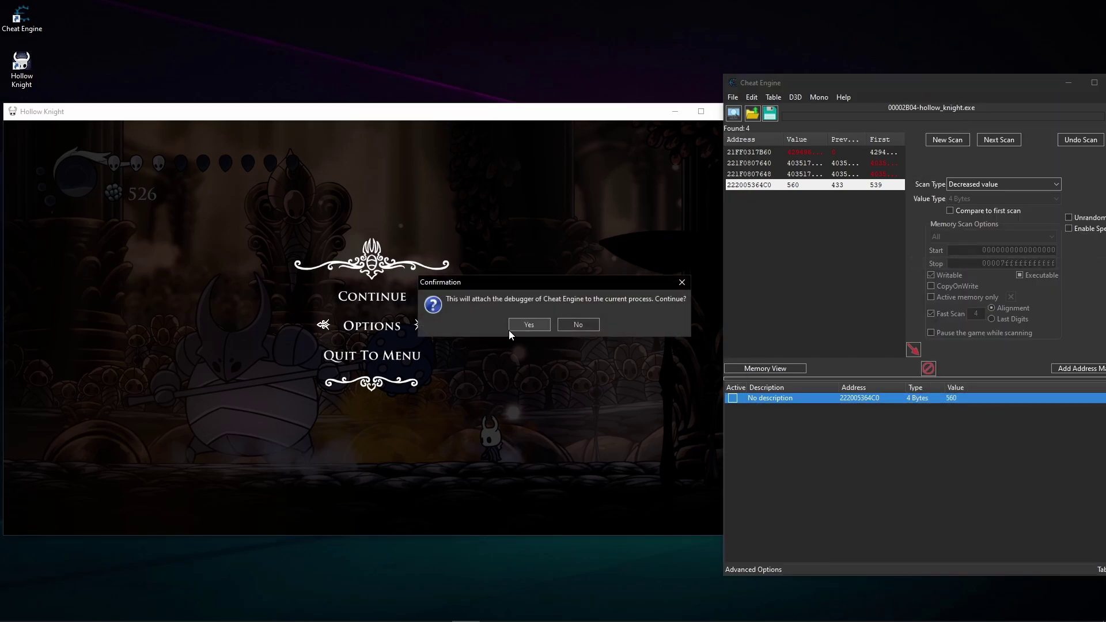
left_click(524, 325)
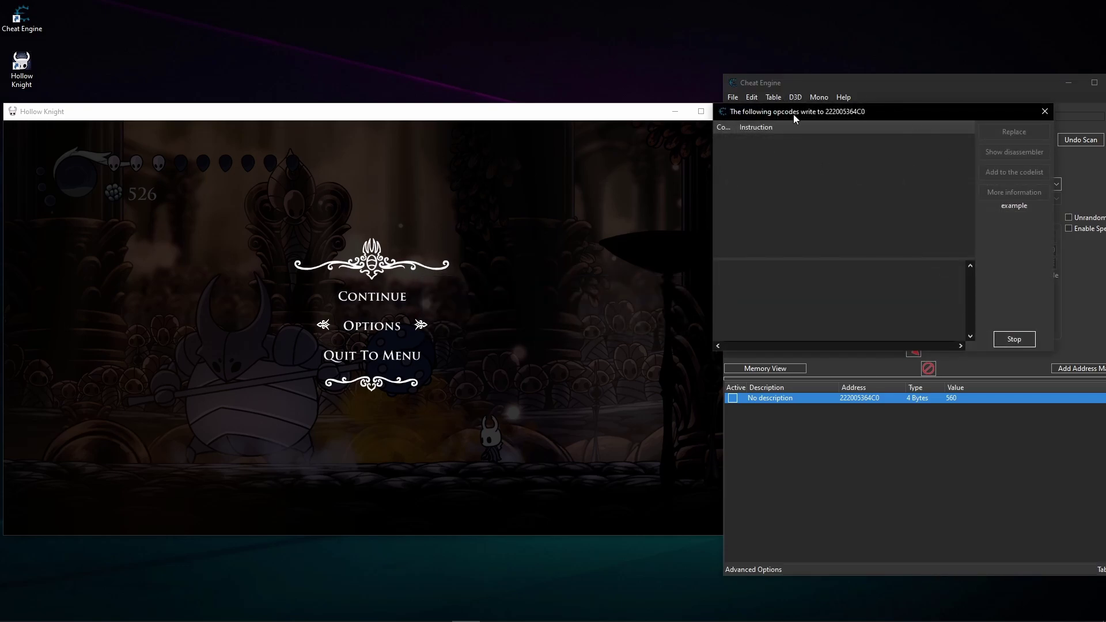
left_click_drag(794, 114, 820, 123)
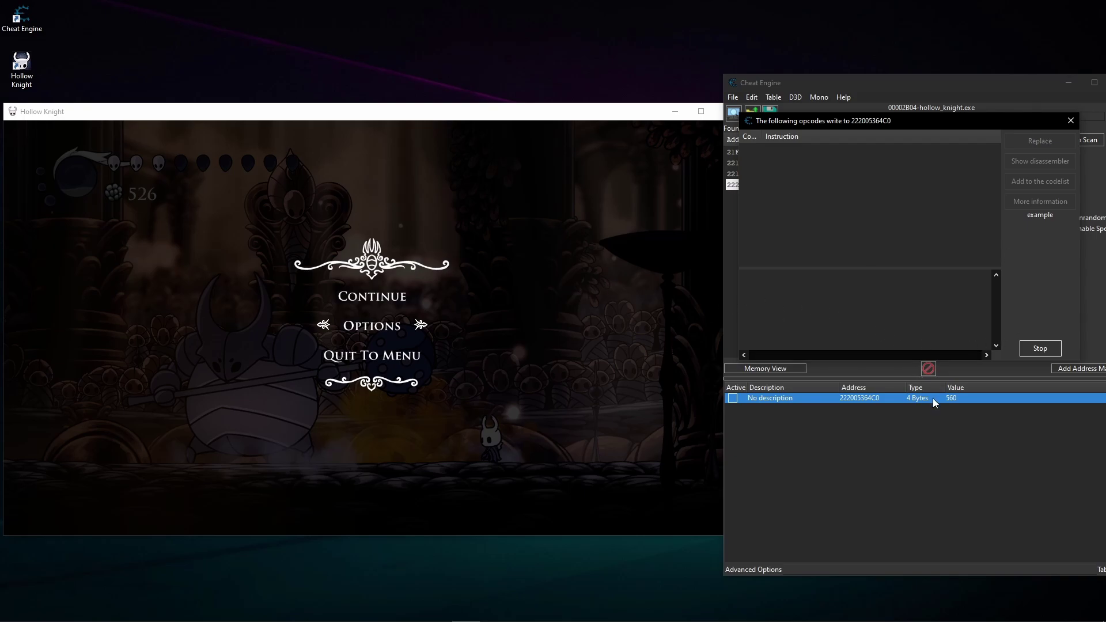
Step: Resume the fight and strike the False Knight repeatedly to capture the instructions writing to its health, and pause
left_click(360, 300)
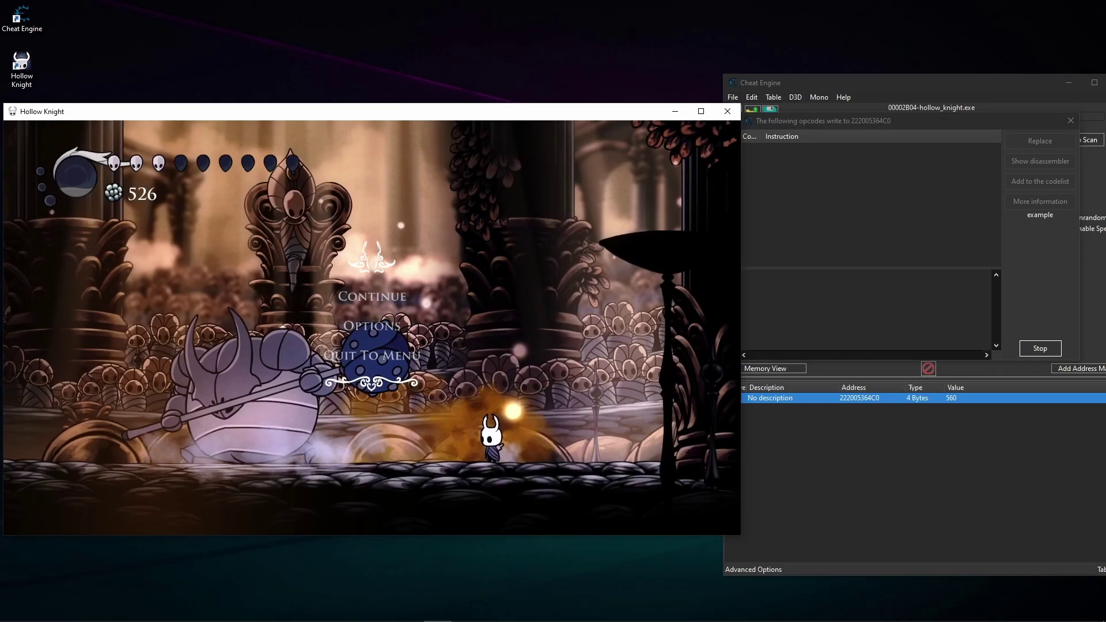
key("Left")
key("x")
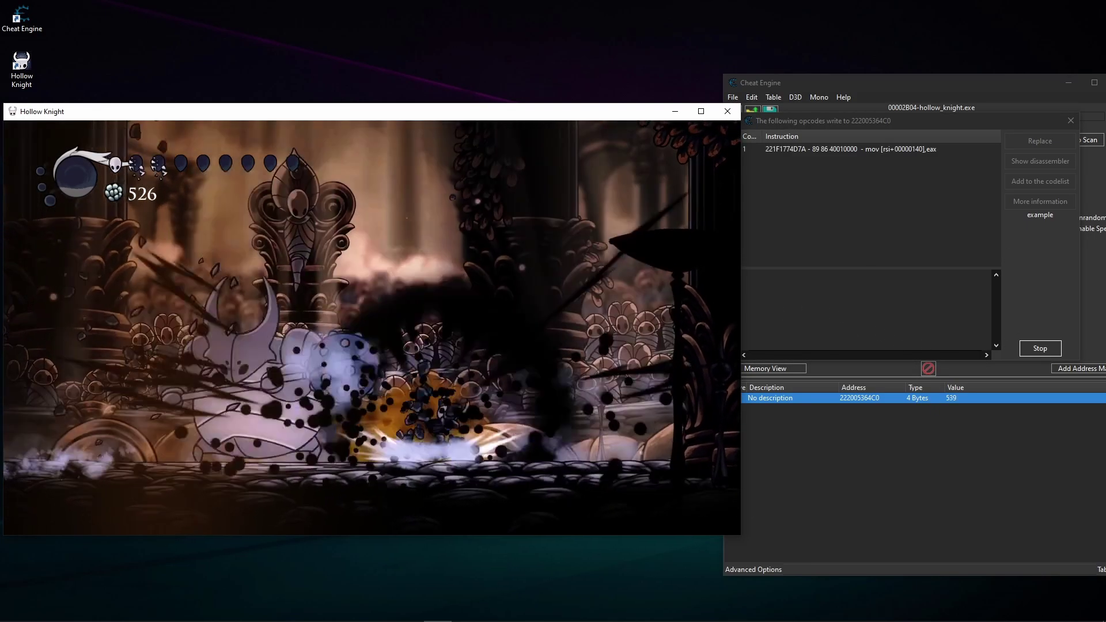
key("Right")
key("Left")
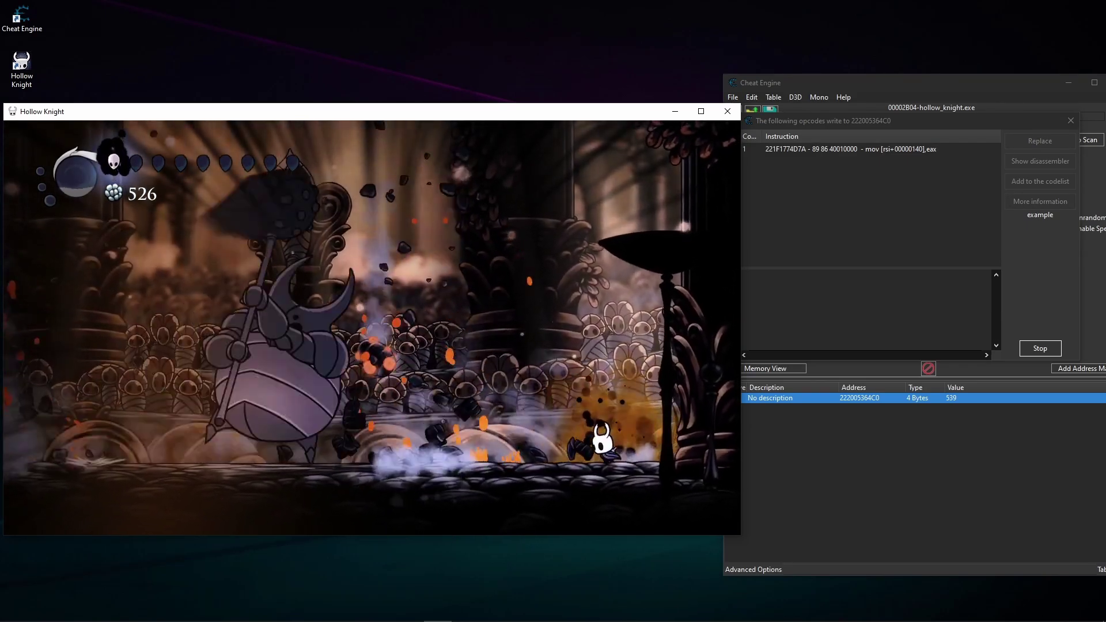
key("Left")
key("x")
key("x")
key("x")
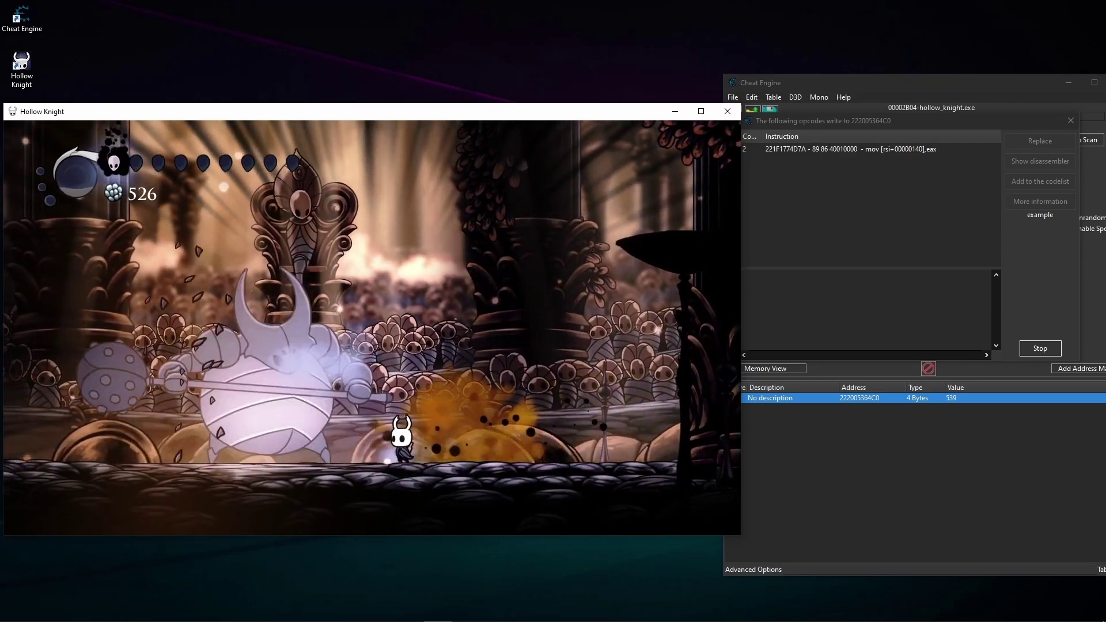
key("Left")
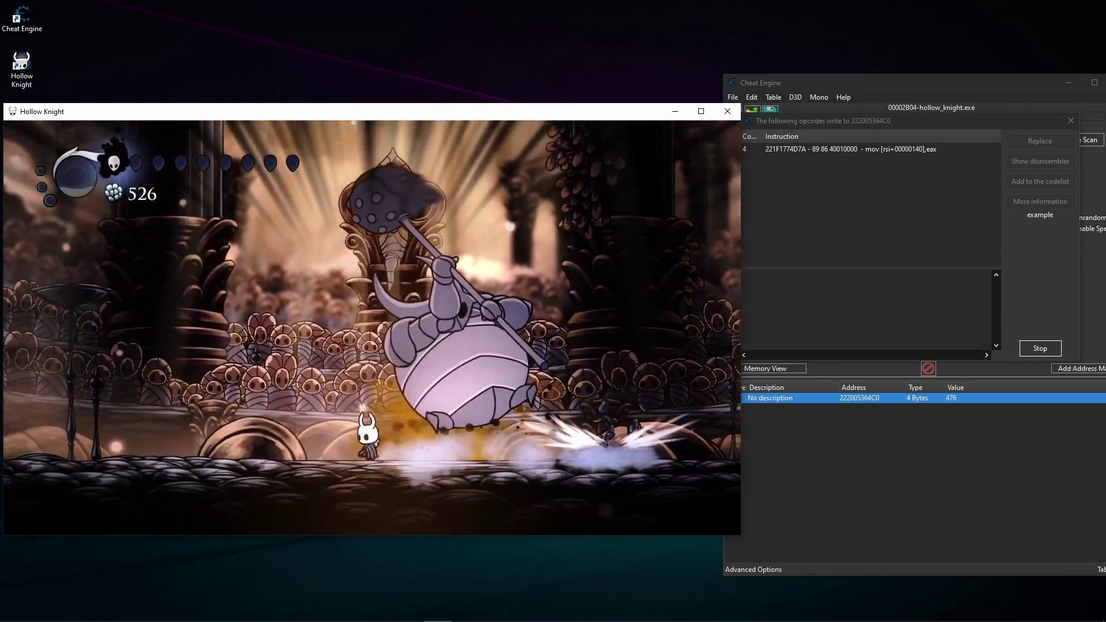
key("x")
key("Escape")
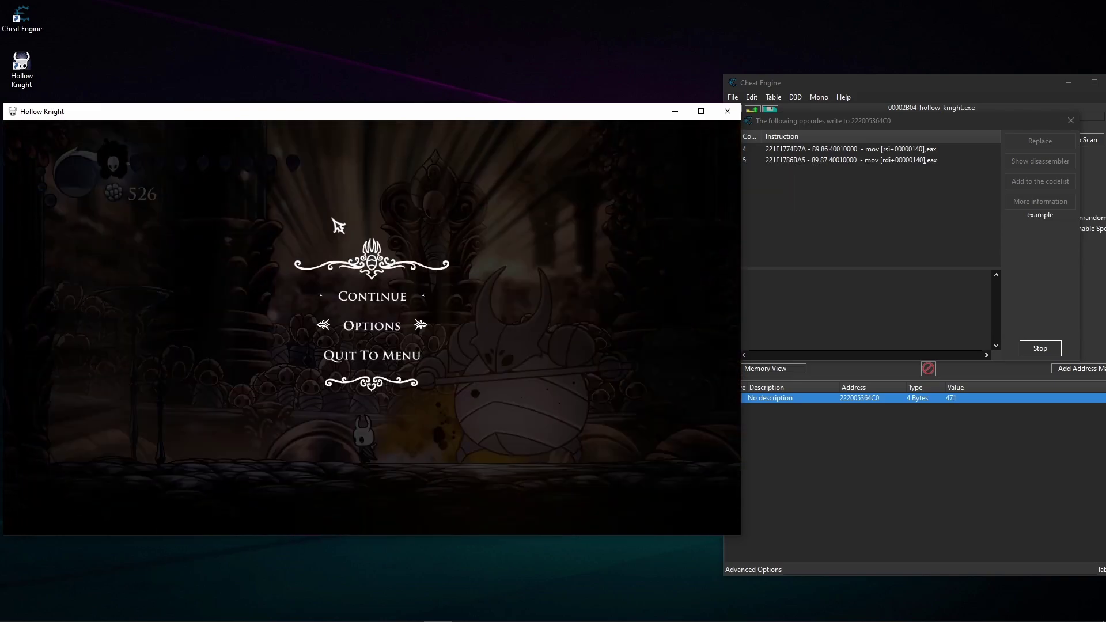
Step: Select the instruction mov [rdi+00000140],eax and resume the fight to see whether the damage cloud triggers it
left_click(947, 222)
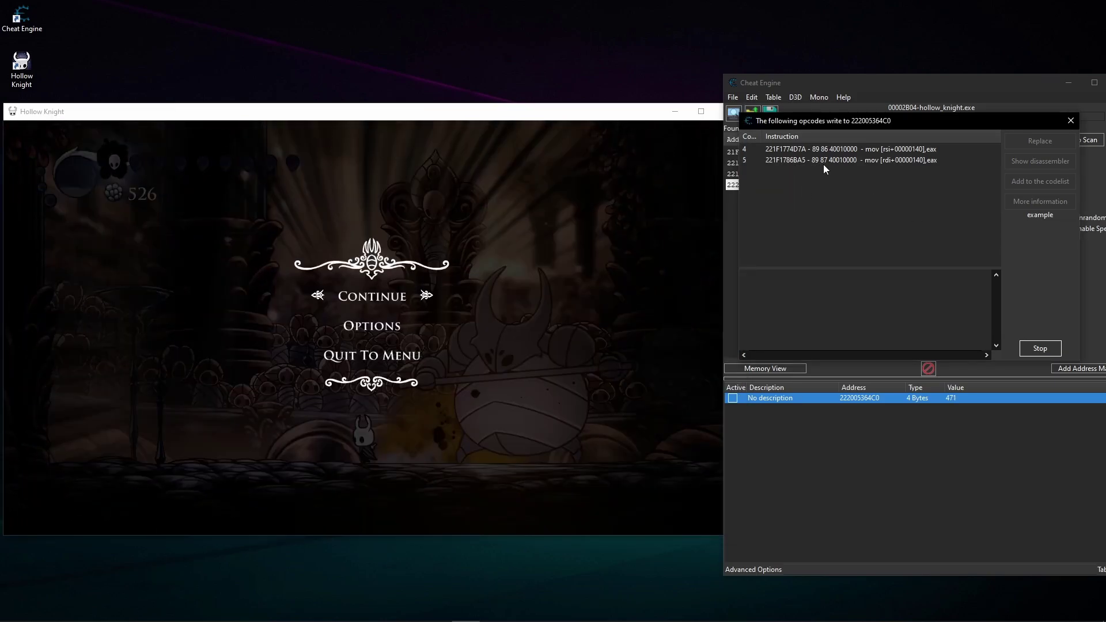
left_click(873, 164)
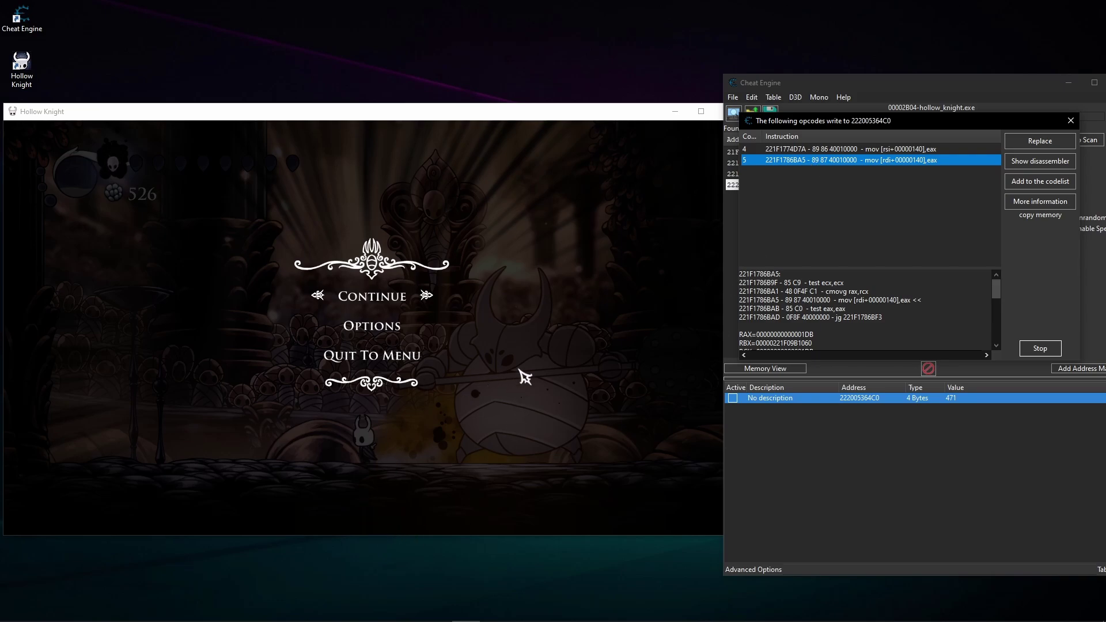
left_click(391, 290)
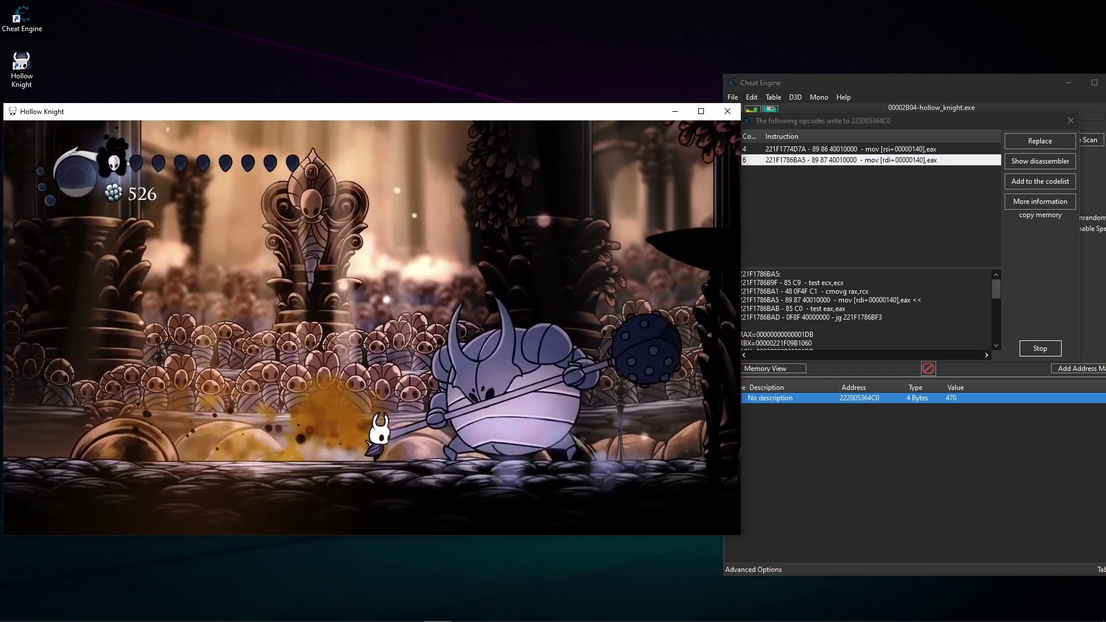
key("a")
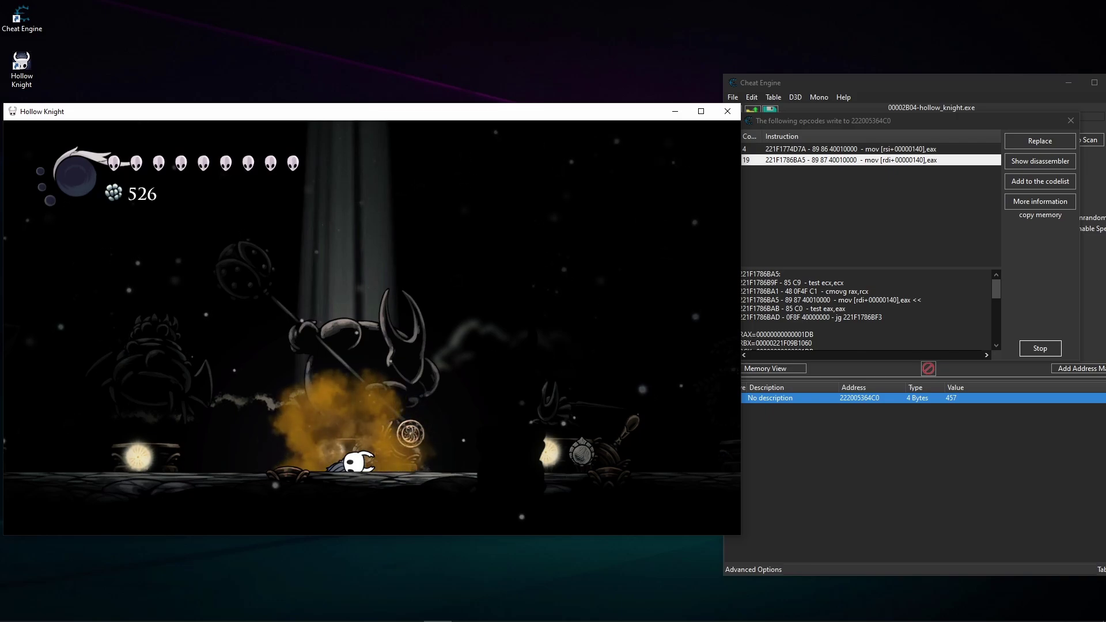
Step: Leave the game for the opcode window and compare the details of the two instructions, ending on mov [rsi+00000140],eax
key("super")
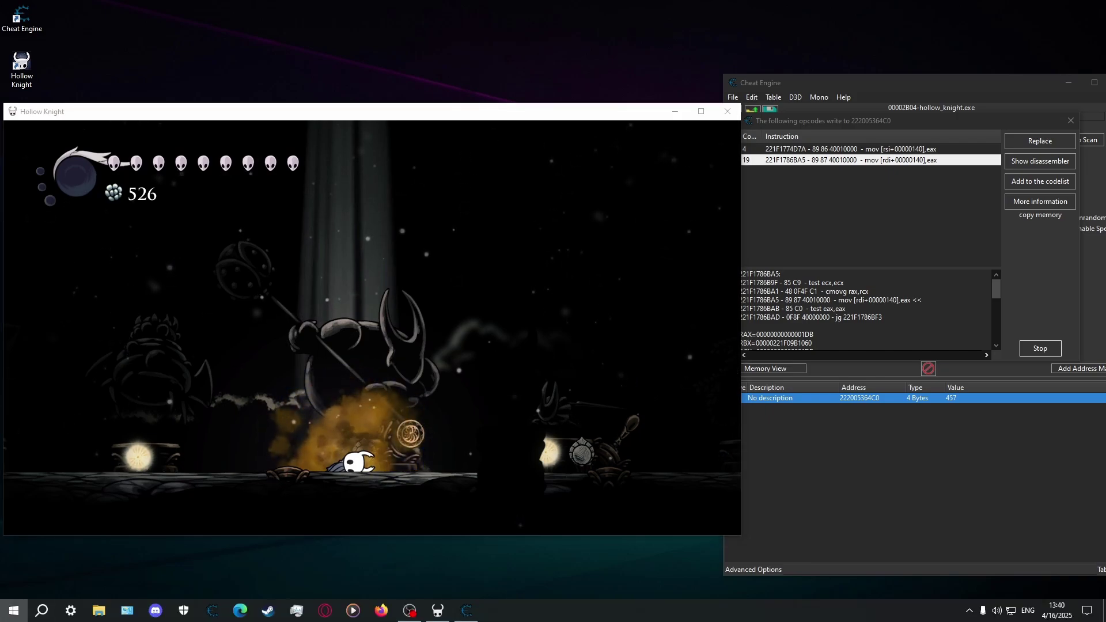
left_click(953, 248)
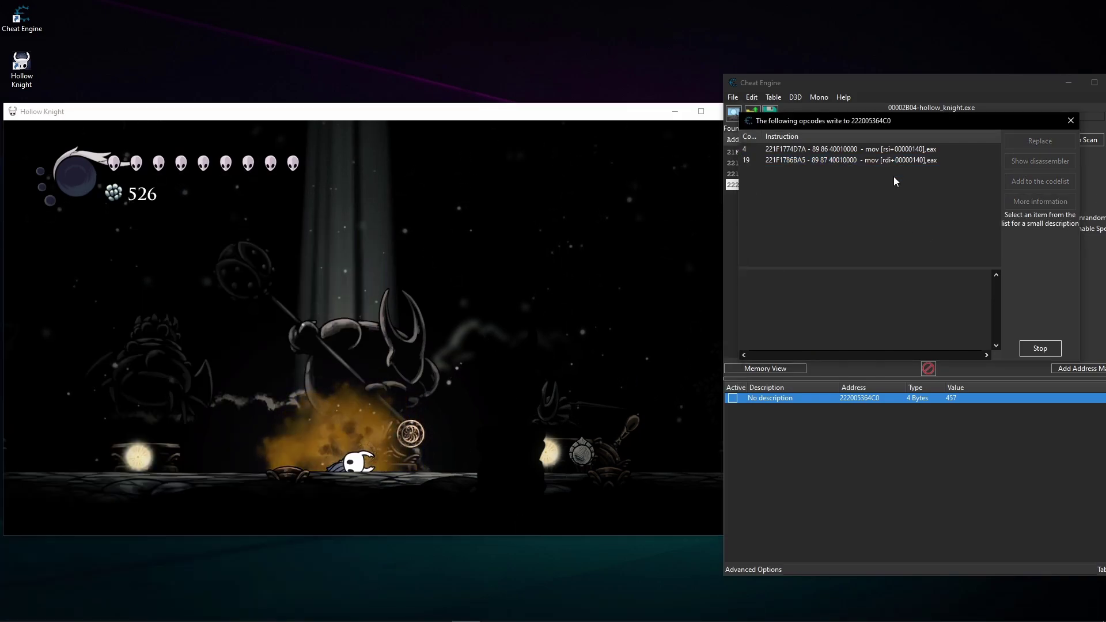
left_click(872, 151)
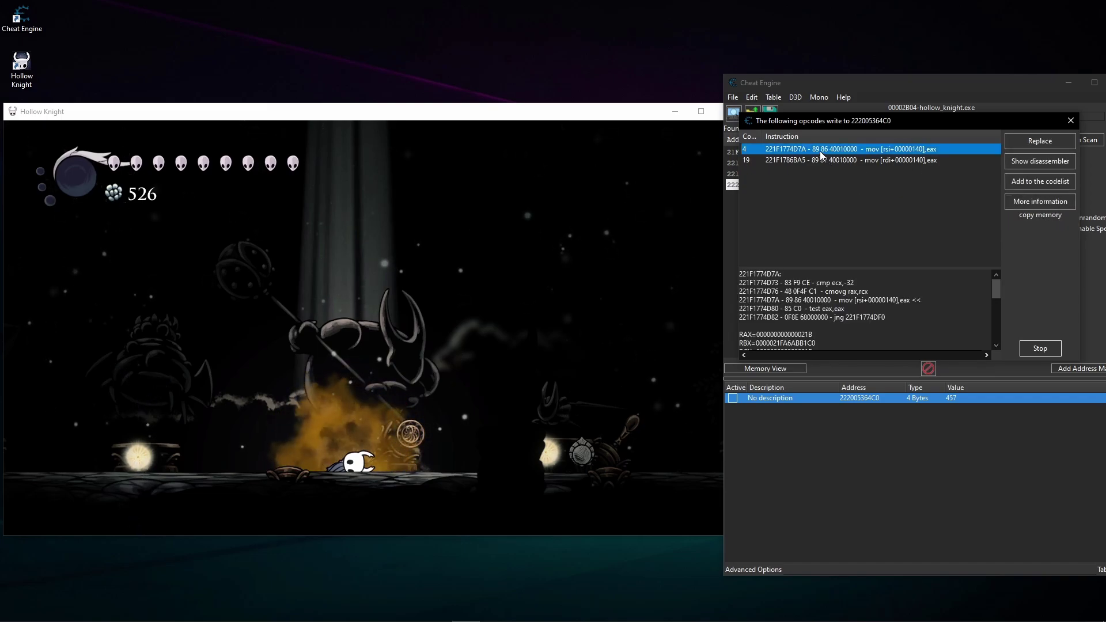
left_click(805, 162)
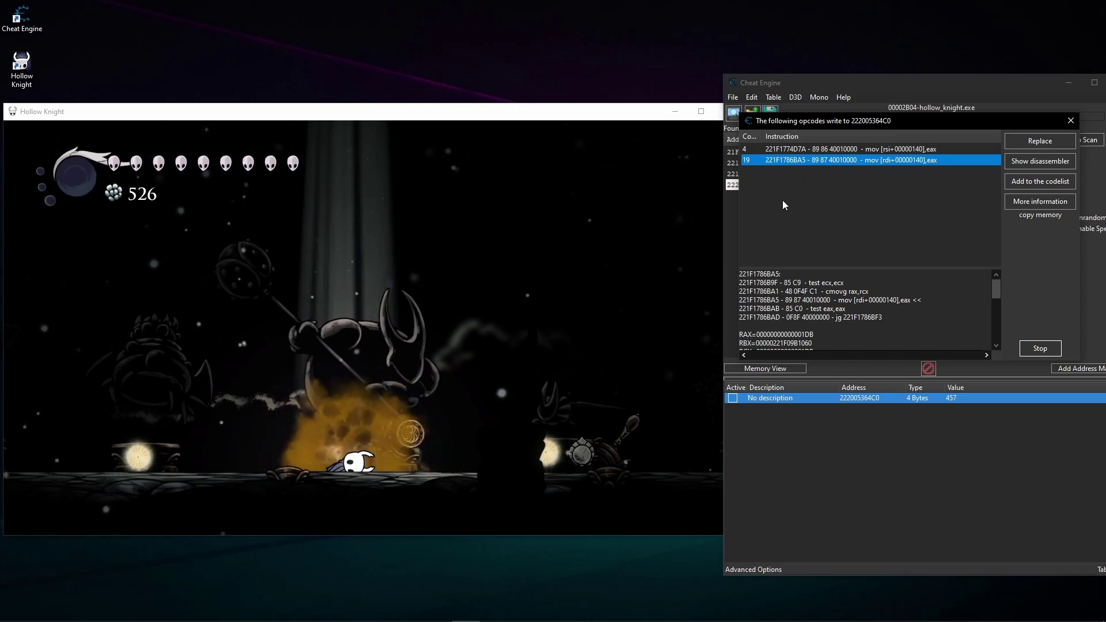
left_click(832, 150)
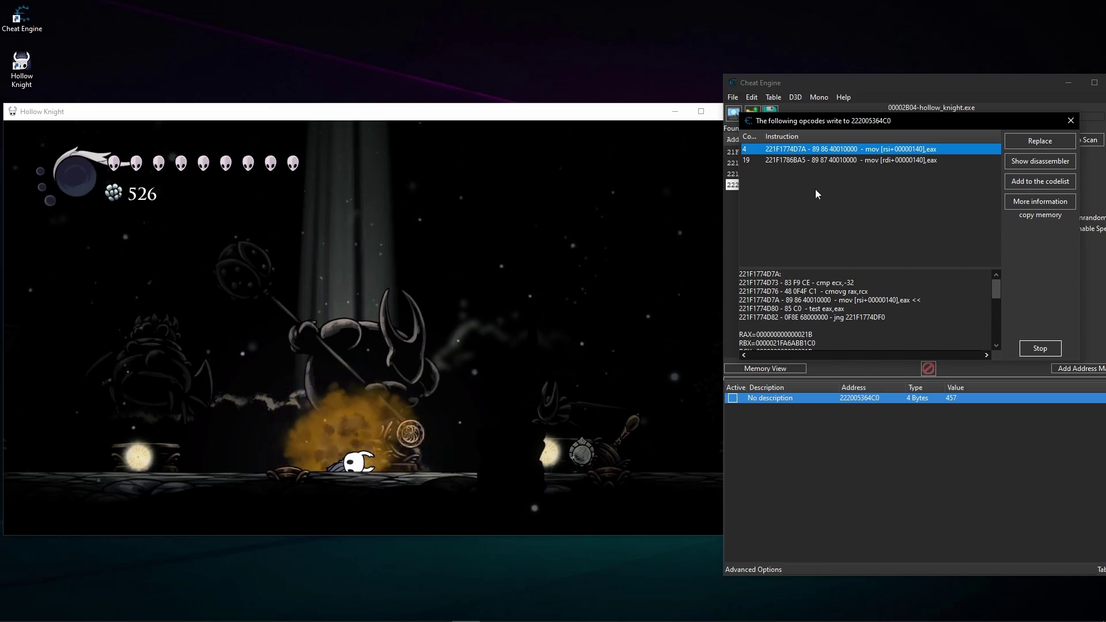
left_click(770, 162)
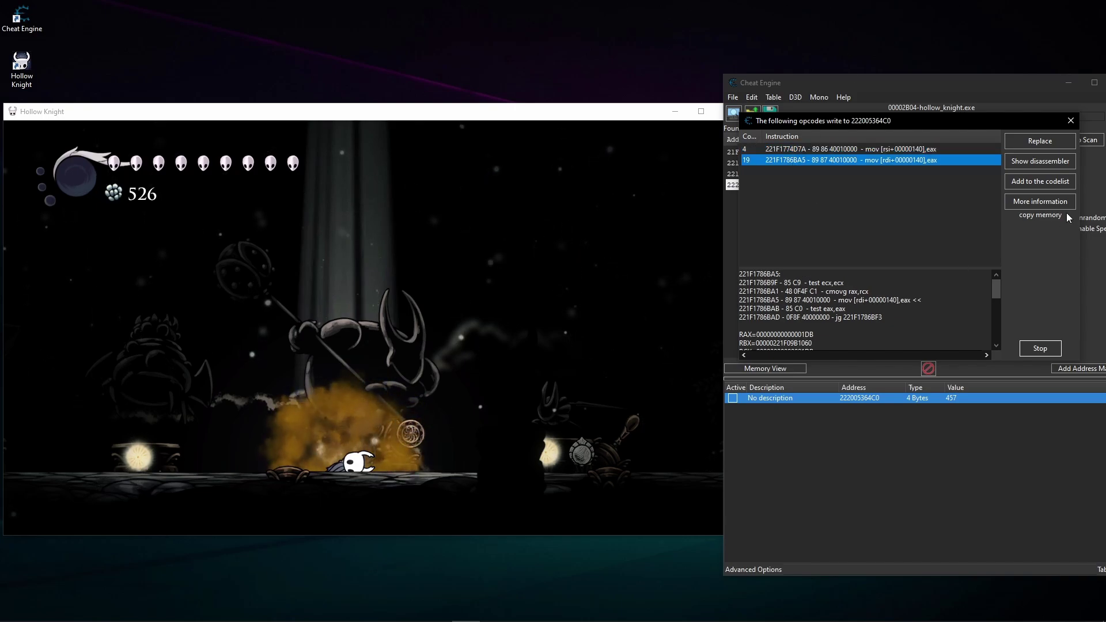
left_click(883, 150)
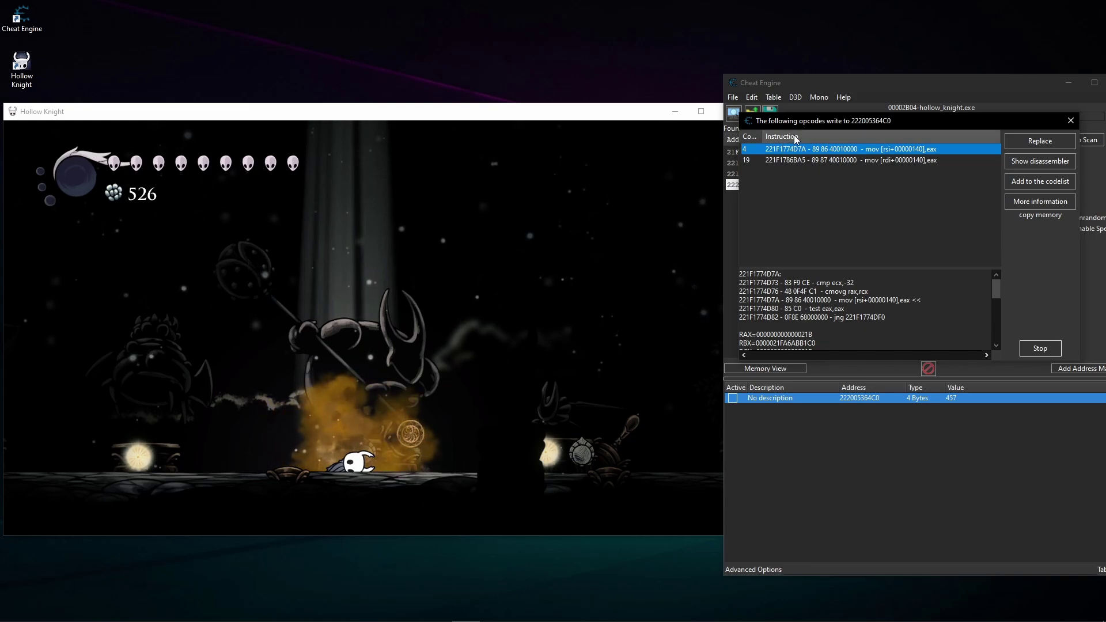
left_click(824, 161)
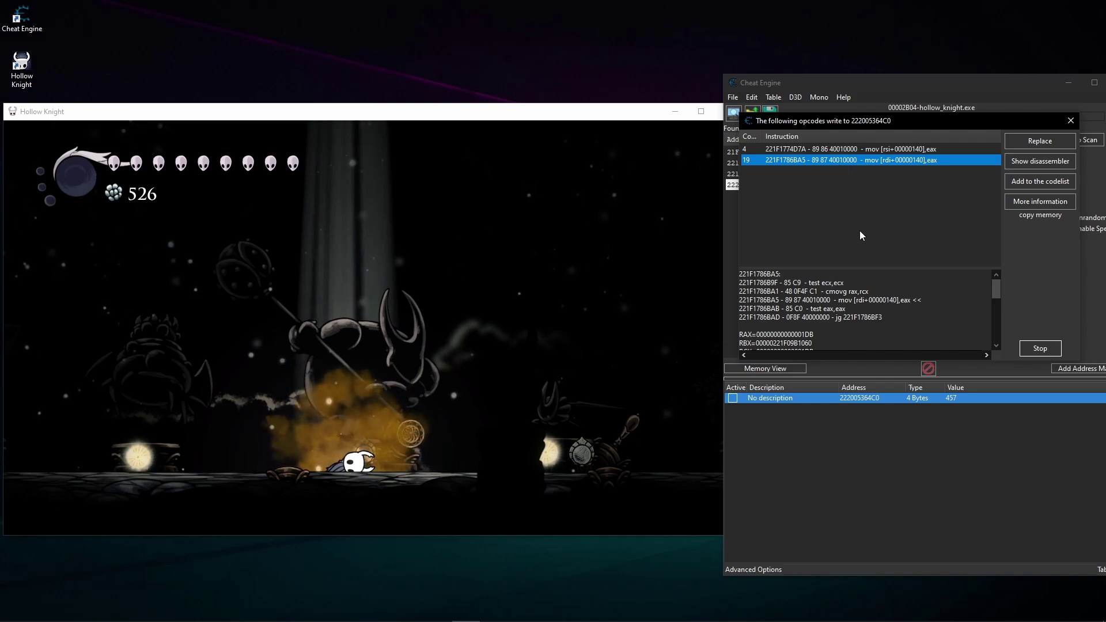
left_click(819, 150)
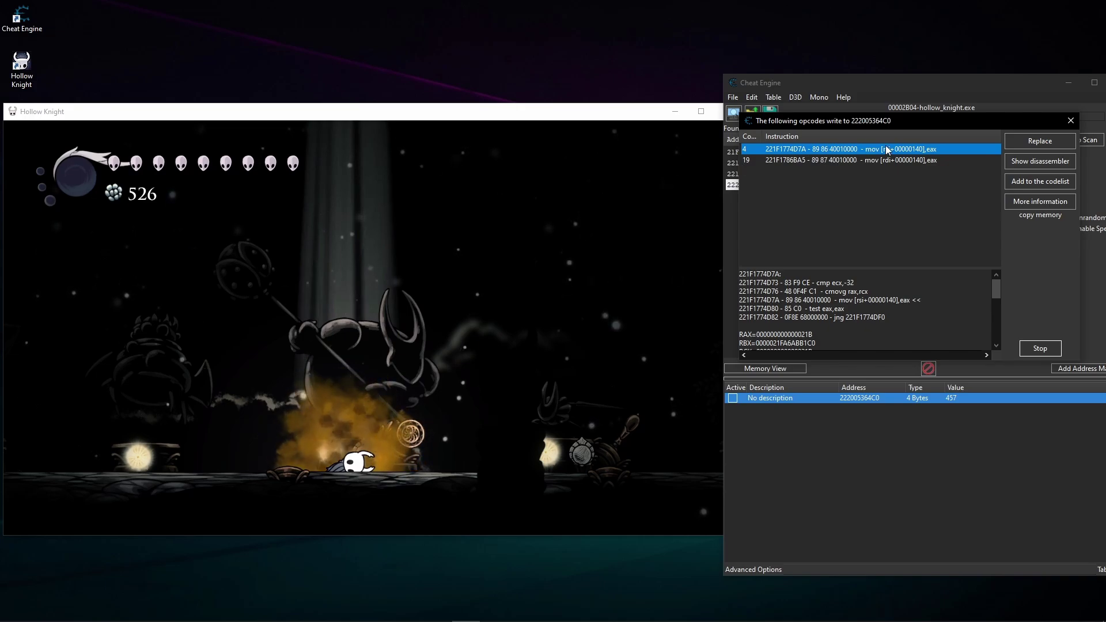
Step: Show mov [rsi+00000140],eax in the disassembler, open an Auto Assemble window from it and move that window over the game
left_click(1030, 164)
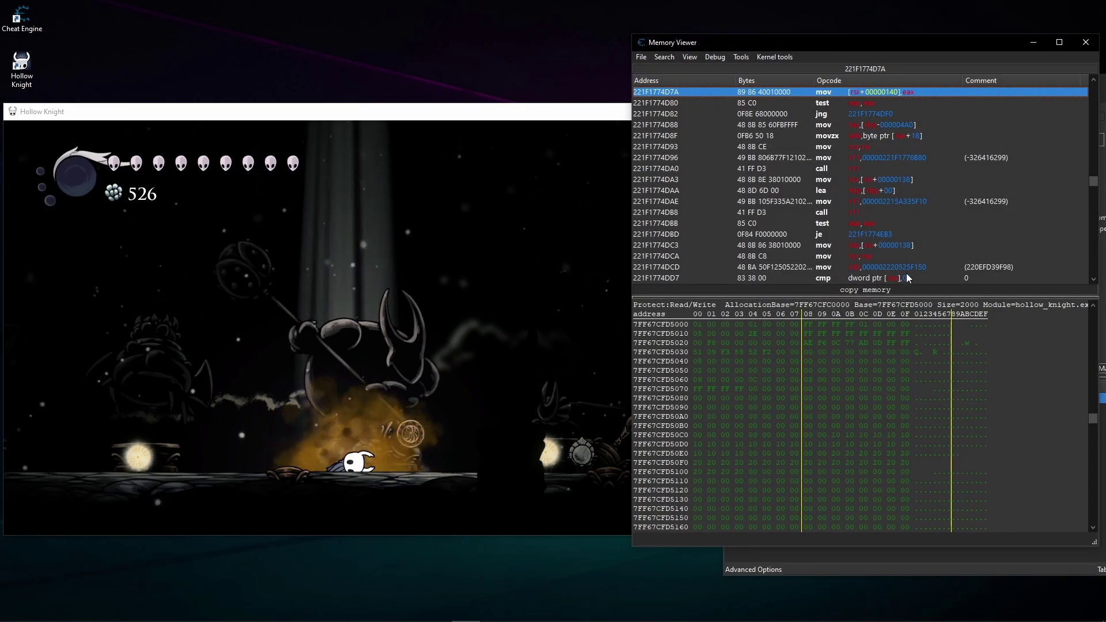
left_click(739, 58)
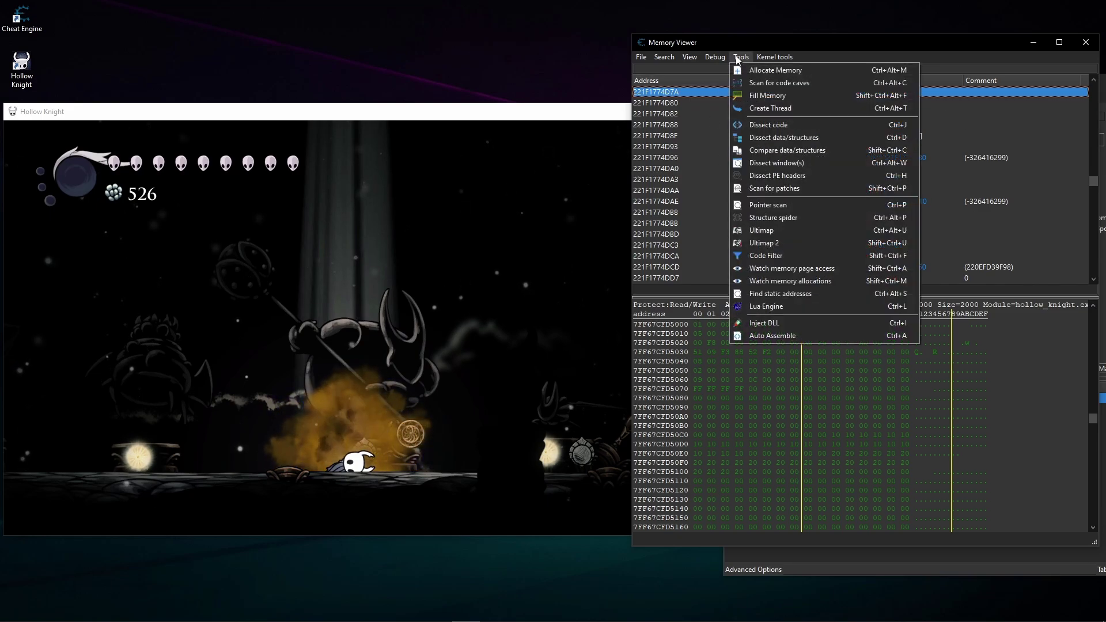
left_click(817, 336)
left_click_drag(278, 232, 362, 109)
Step: Generate an AOB Injection template at the selected instruction's address with the injection symbol named asdagasedawd
left_click(314, 124)
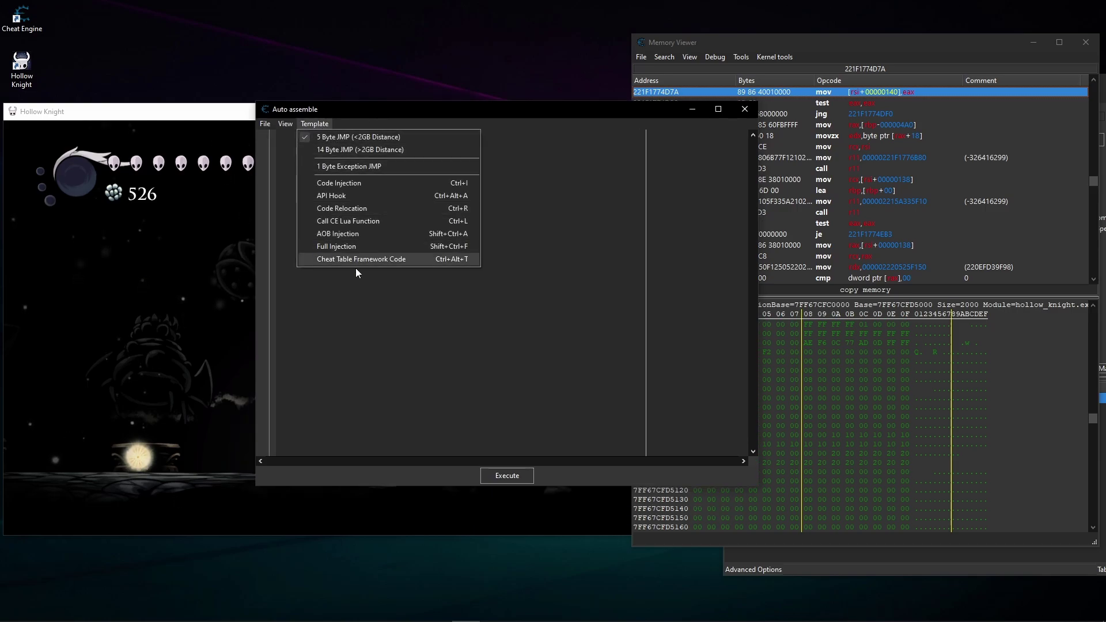
left_click(466, 235)
left_click(624, 331)
type("asdagasedawd")
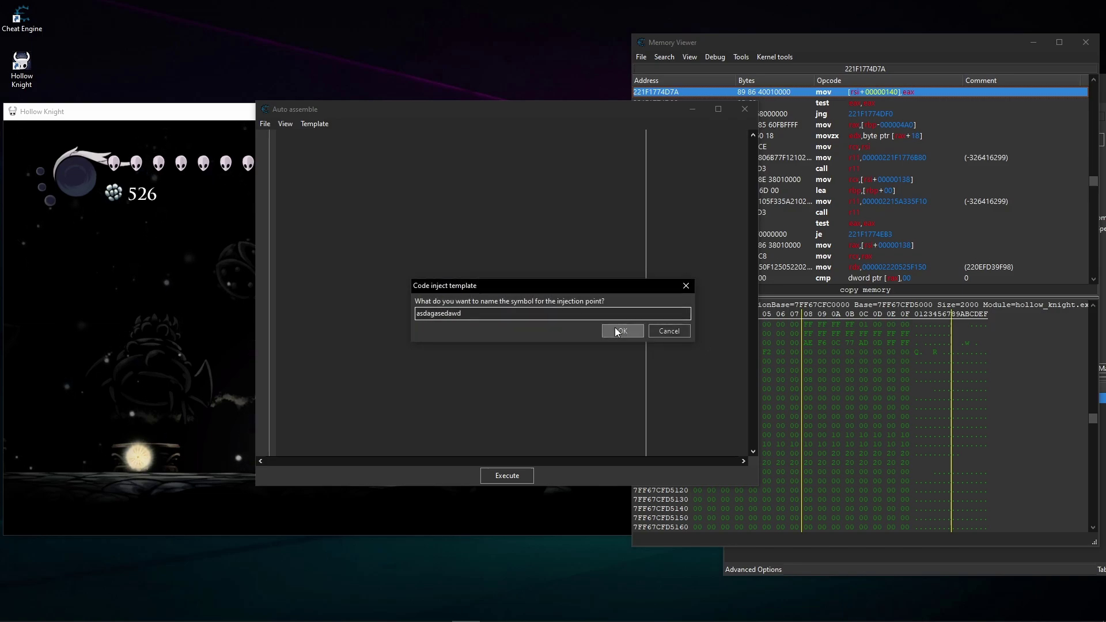
left_click(615, 331)
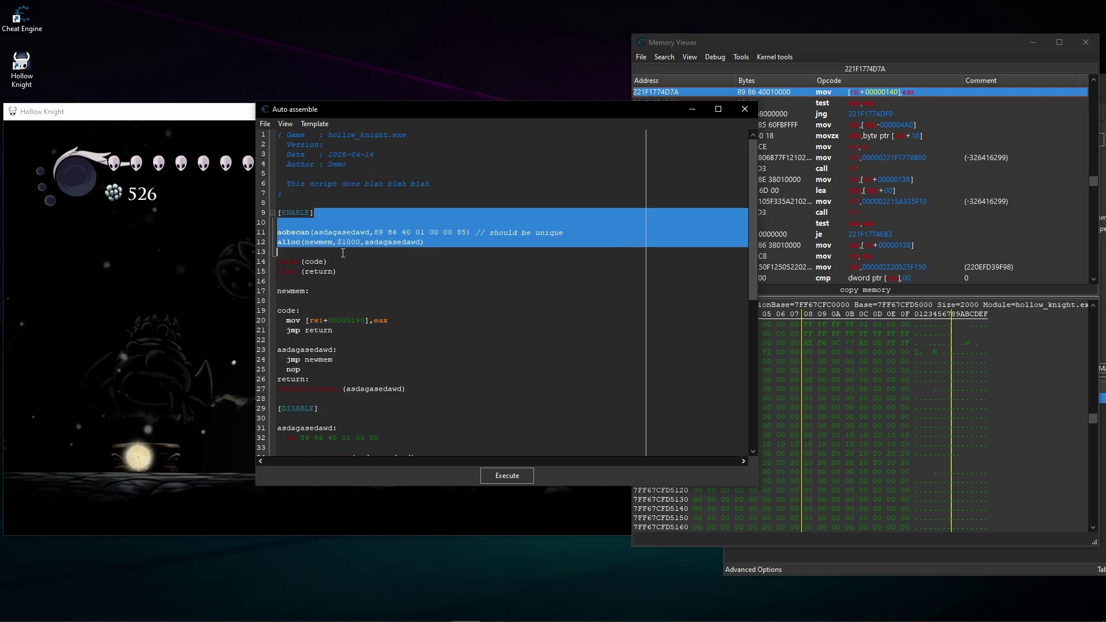
Step: Examine the script's code section, looking at the operation, destination and source of mov [rsi+00000140],eax
left_click(418, 299)
left_click_drag(277, 311, 395, 343)
left_click(395, 342)
left_click_drag(298, 317, 277, 310)
left_click(395, 350)
double_click(288, 320)
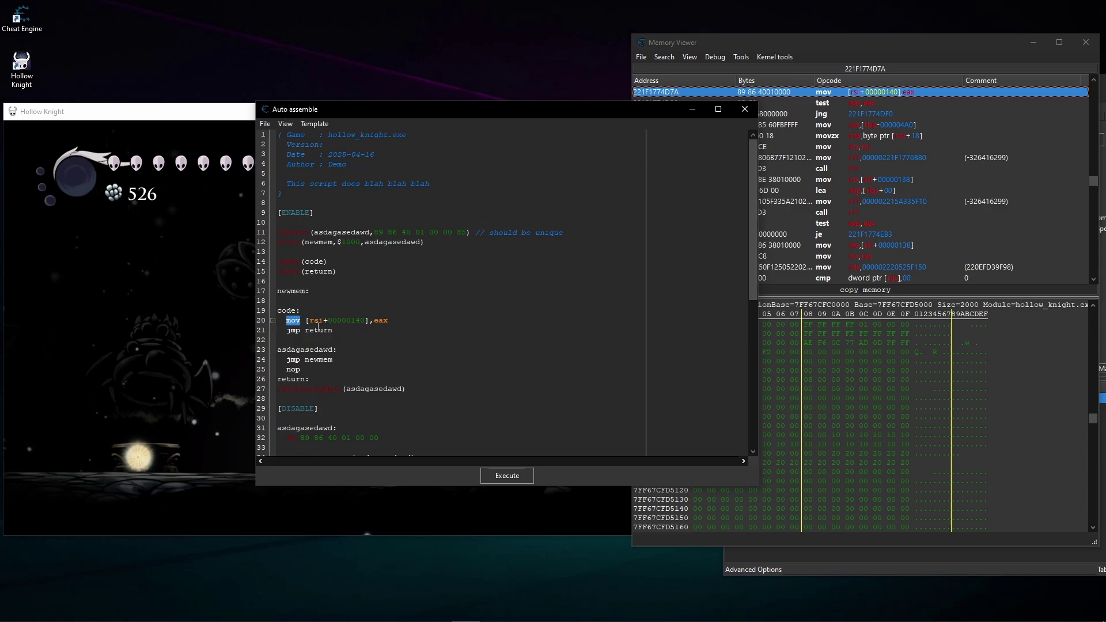
double_click(380, 321)
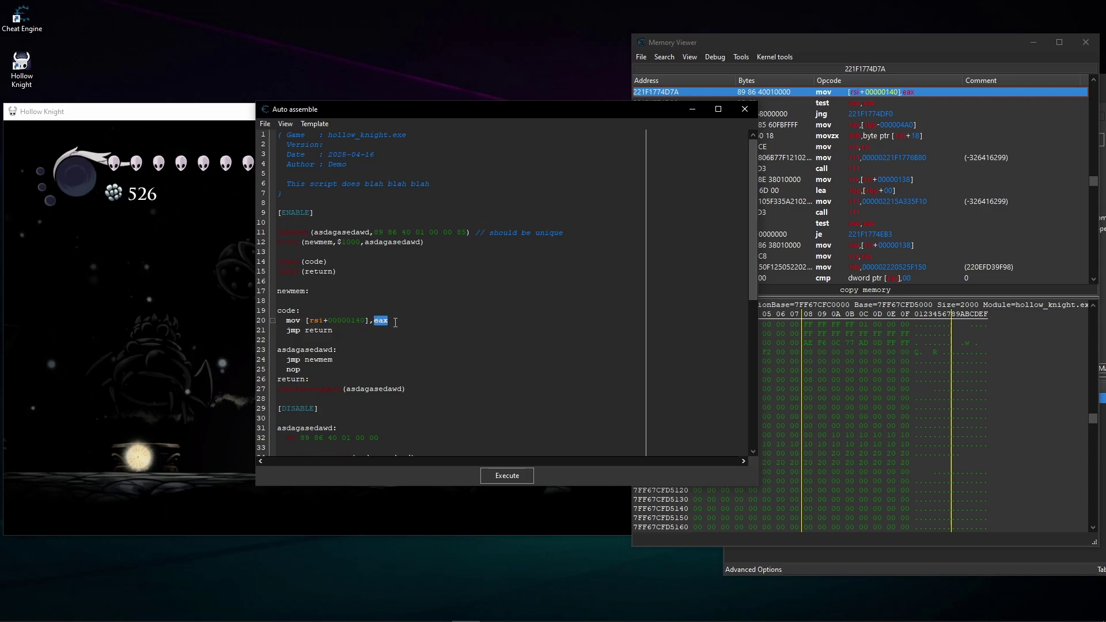
left_click_drag(306, 321, 370, 320)
left_click(380, 351)
double_click(296, 320)
left_click_drag(305, 321, 341, 320)
left_click(383, 338)
double_click(378, 320)
left_click_drag(314, 321, 277, 310)
left_click(391, 349)
left_click(376, 320)
left_click_drag(306, 323, 370, 326)
right_click(371, 321)
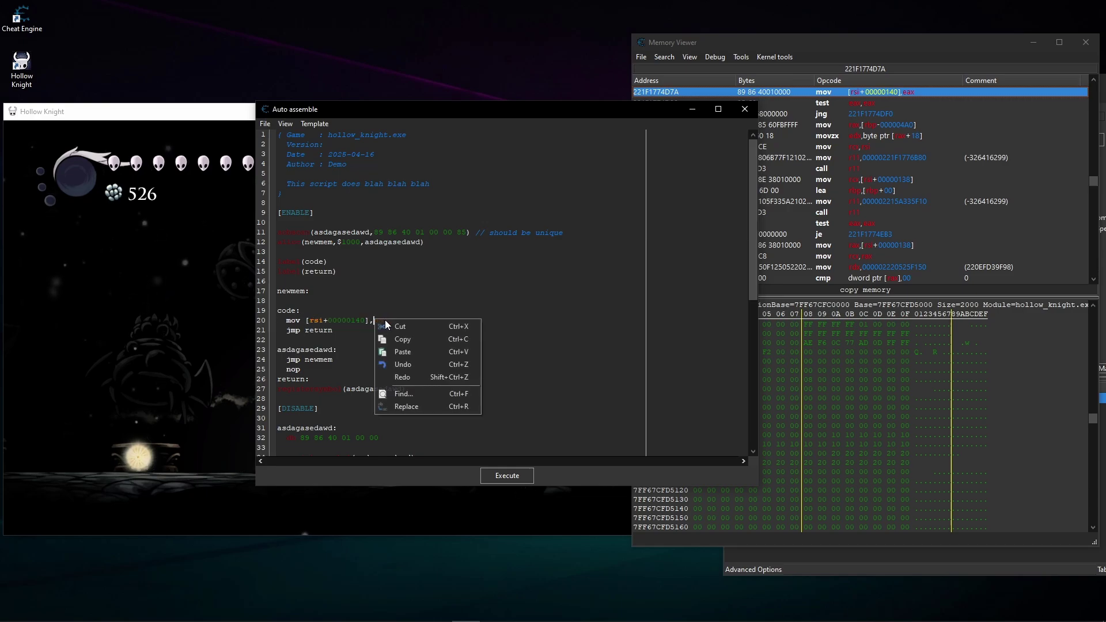
left_click(380, 299)
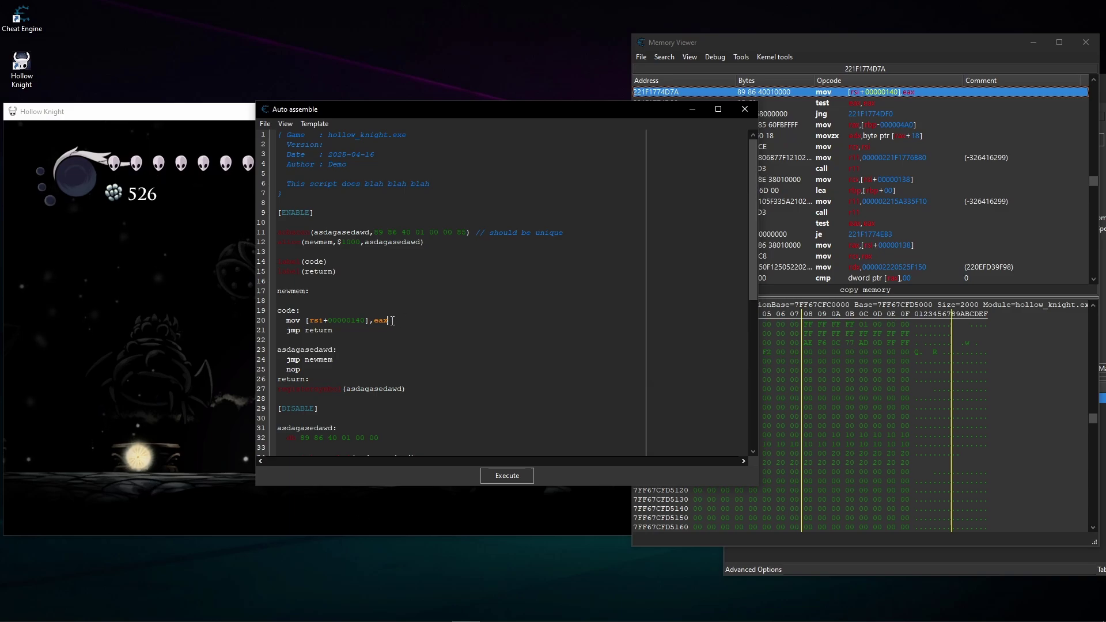
Step: Replace eax with 0 so the instruction in the code section reads mov [rsi+00000140],0
left_click_drag(388, 320, 379, 320)
key("BackSpace")
left_click_drag(306, 321, 356, 318)
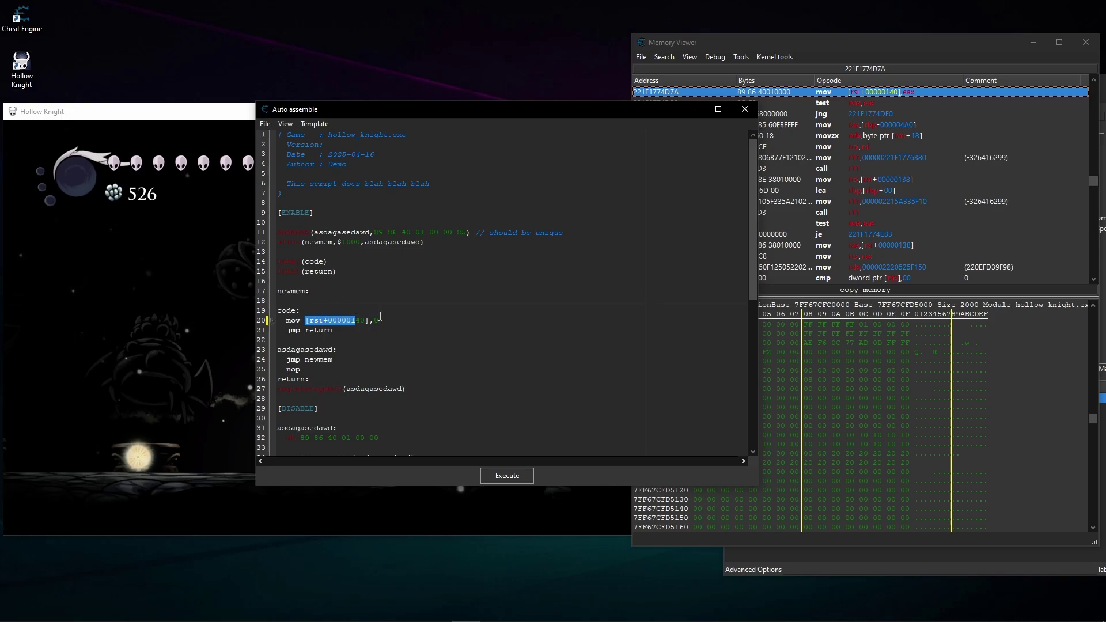
left_click(345, 338)
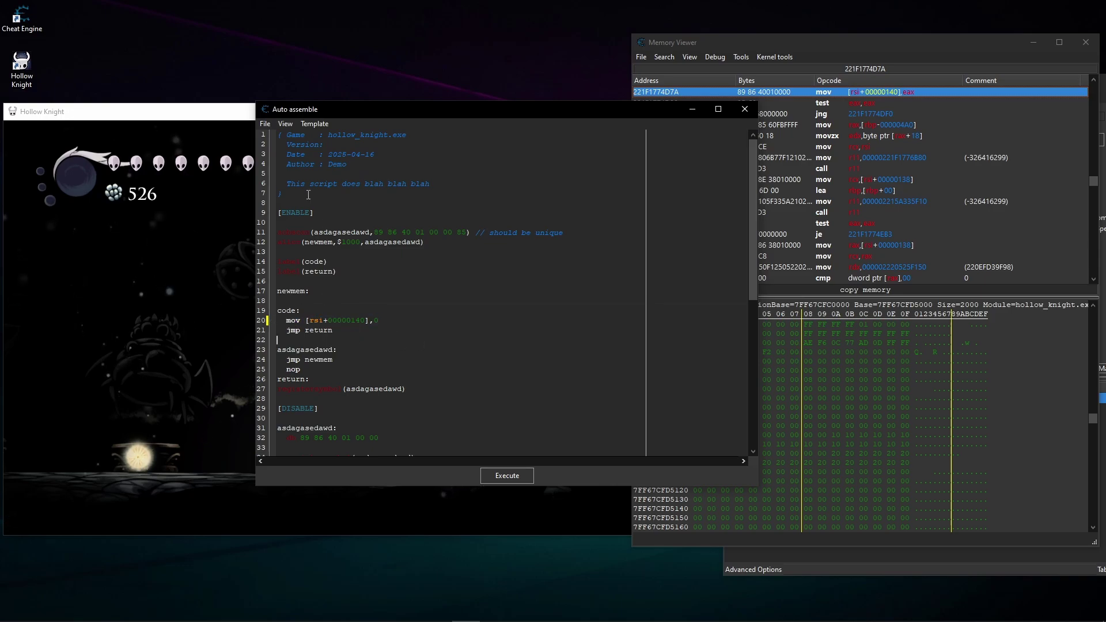
Step: Assign the script to the current cheat table and close the Auto Assemble and Memory Viewer windows
left_click(266, 125)
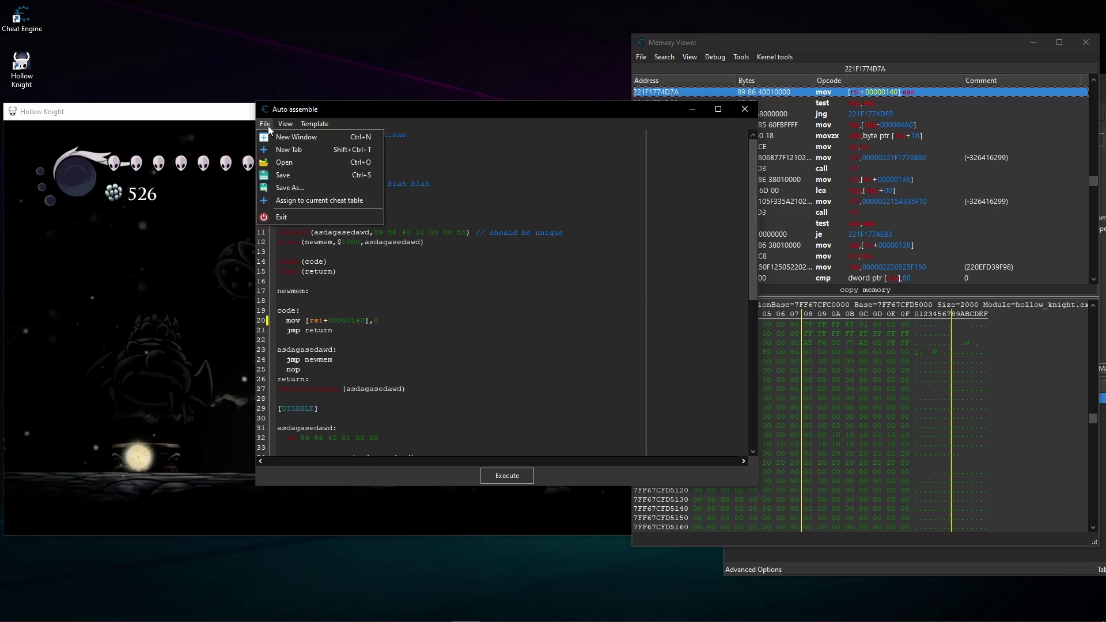
left_click(319, 200)
left_click(836, 564)
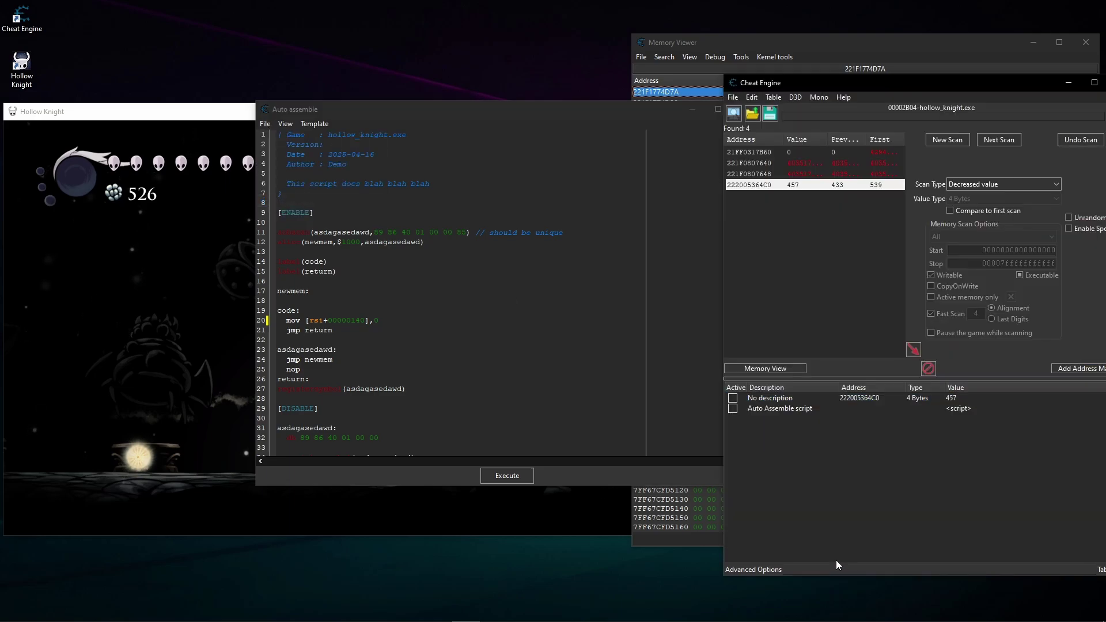
left_click(806, 410)
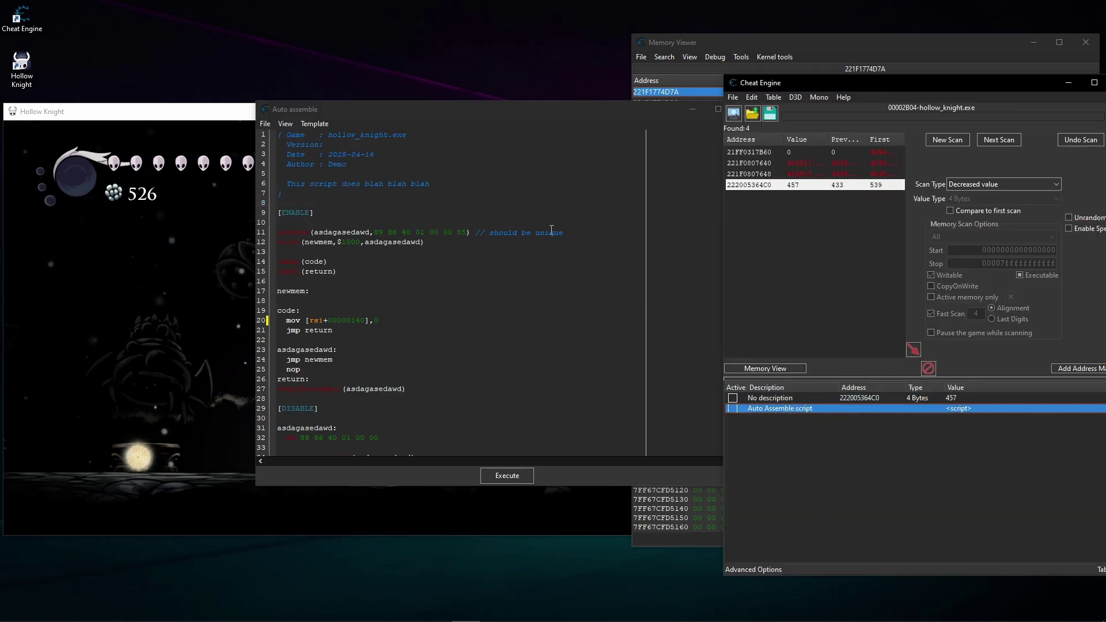
left_click(685, 109)
left_click(741, 109)
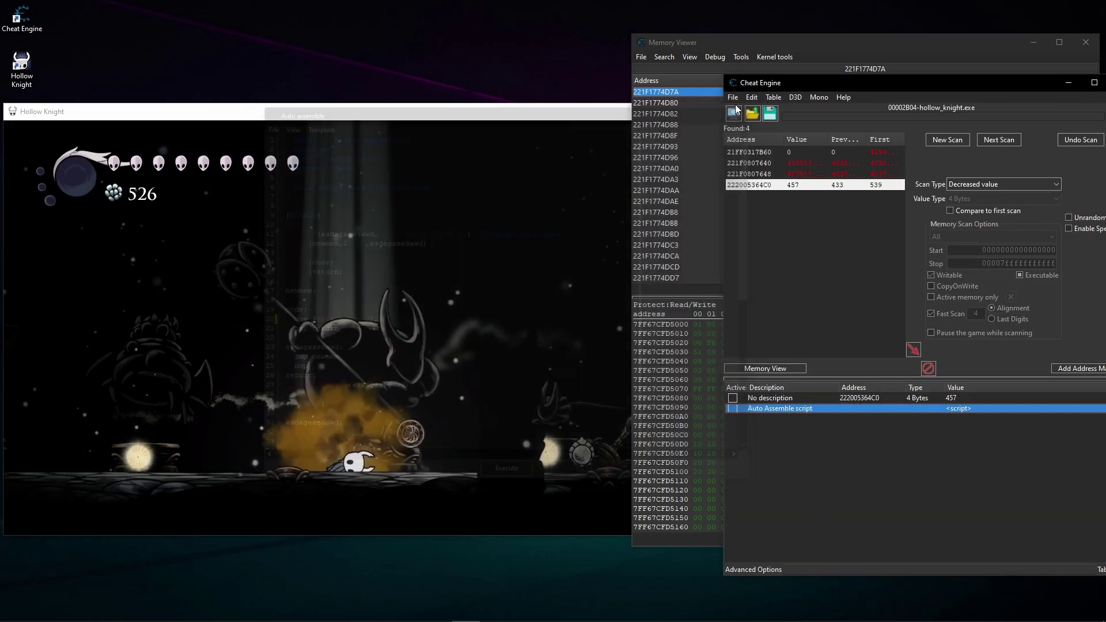
left_click(802, 45)
left_click(1086, 42)
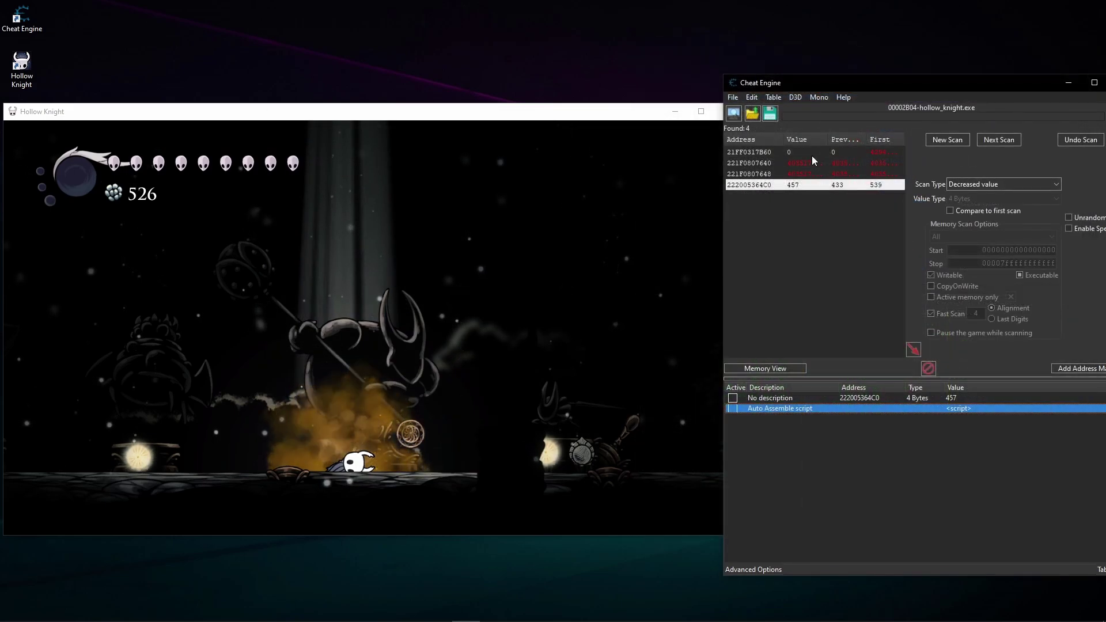
Step: Uncover the opcode list, show mov [rdi+00000140],eax in the disassembler and open an Auto Assemble window from it
left_click_drag(841, 84, 790, 217)
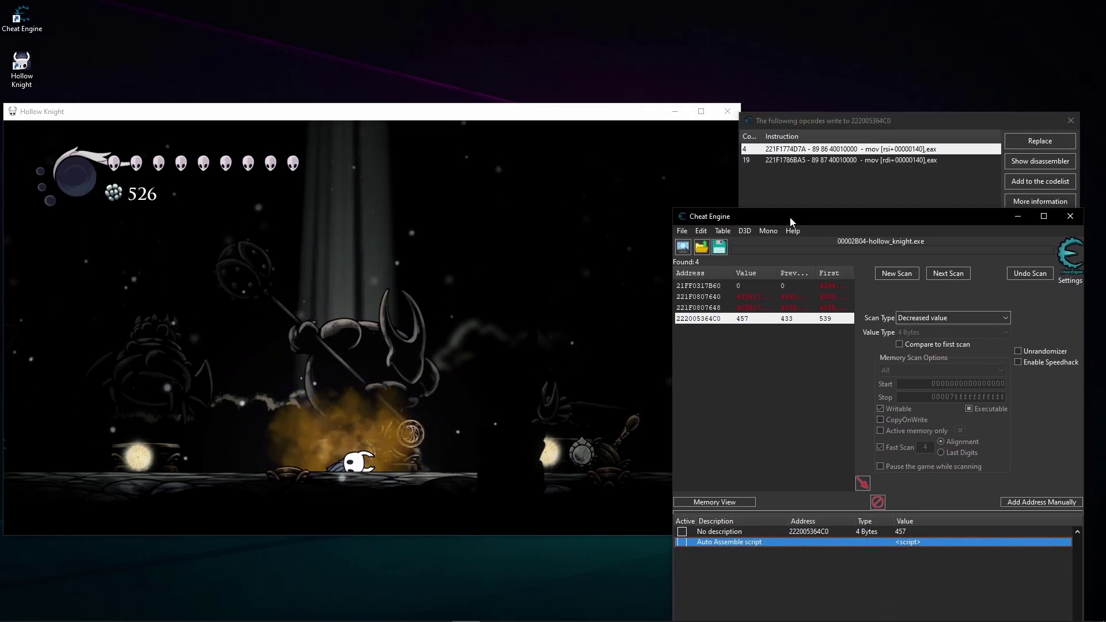
left_click(796, 161)
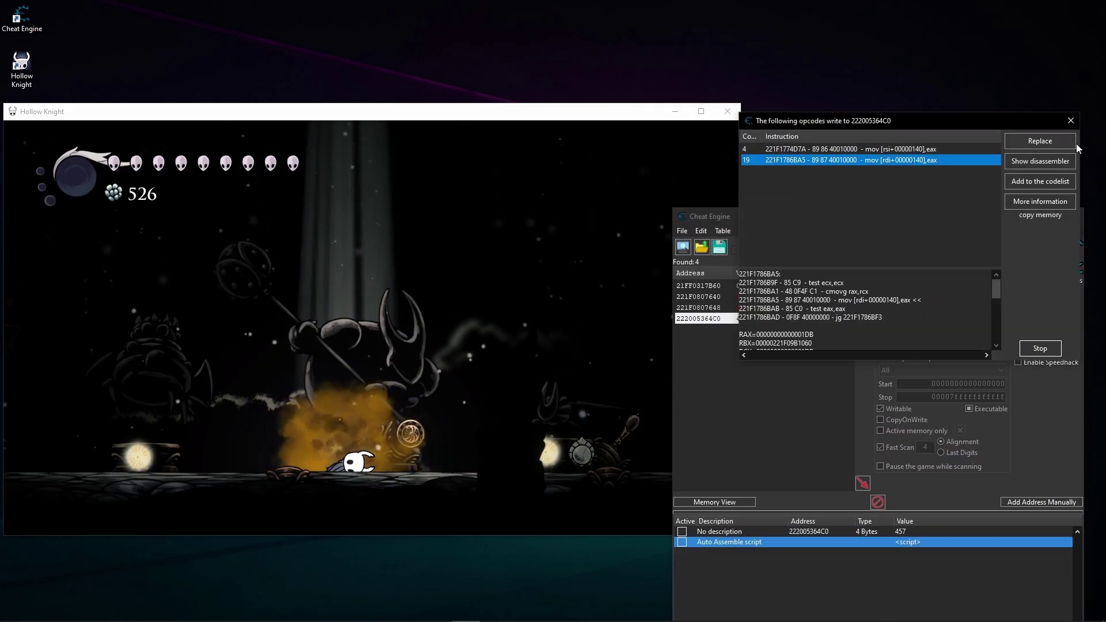
left_click(1044, 160)
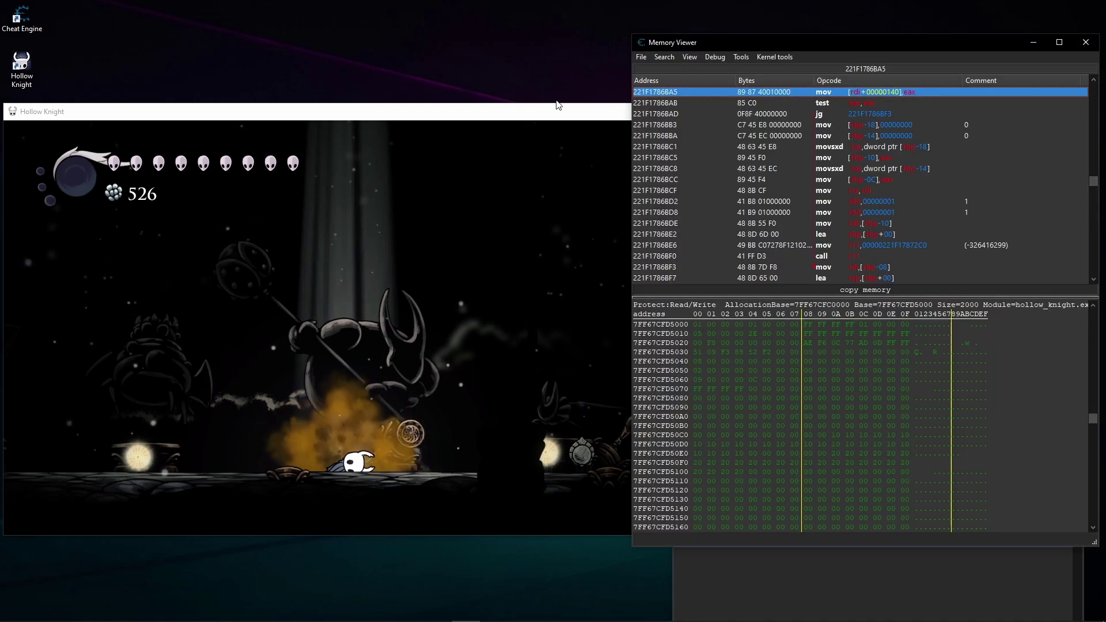
left_click(746, 57)
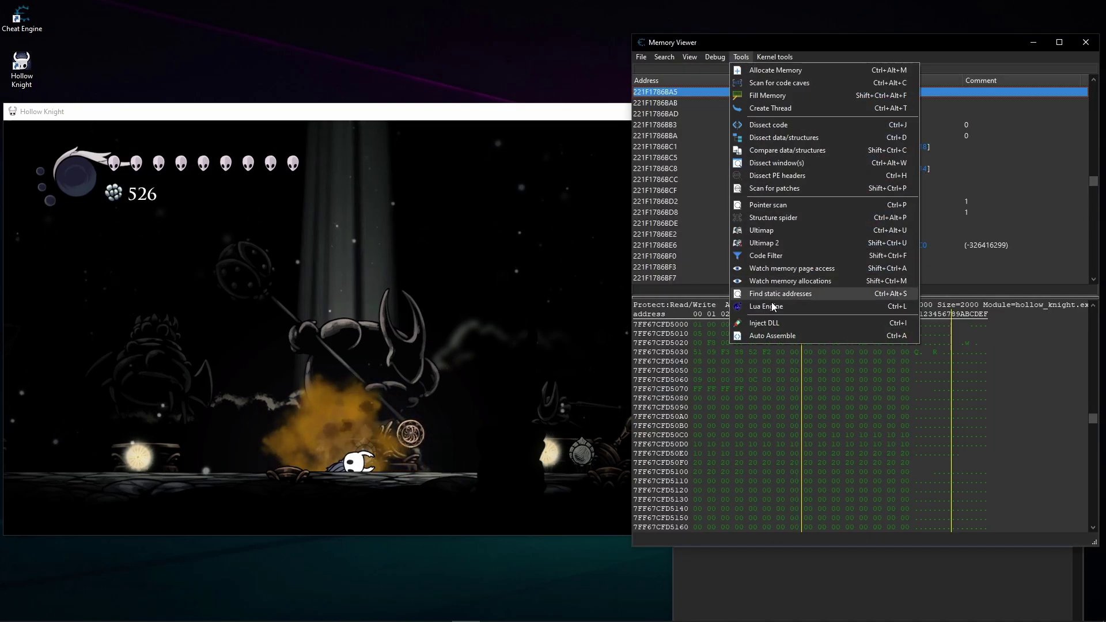
left_click(766, 336)
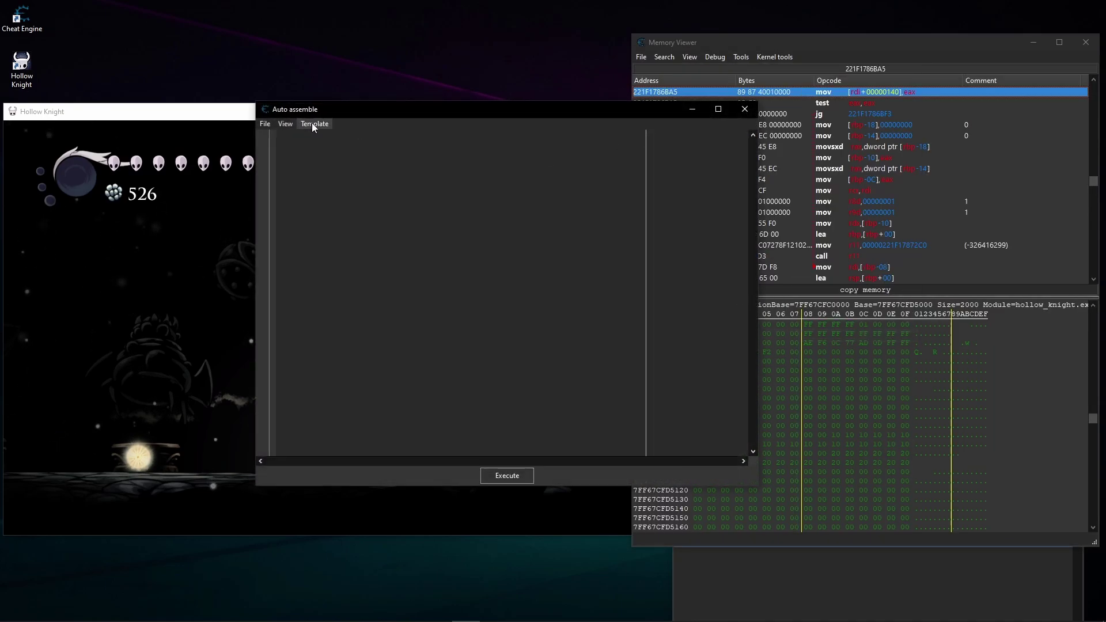
Step: Generate an AOB Injection template for the rdi instruction with the injection symbol named sadfsdvsdfsedf
left_click(314, 124)
left_click(344, 233)
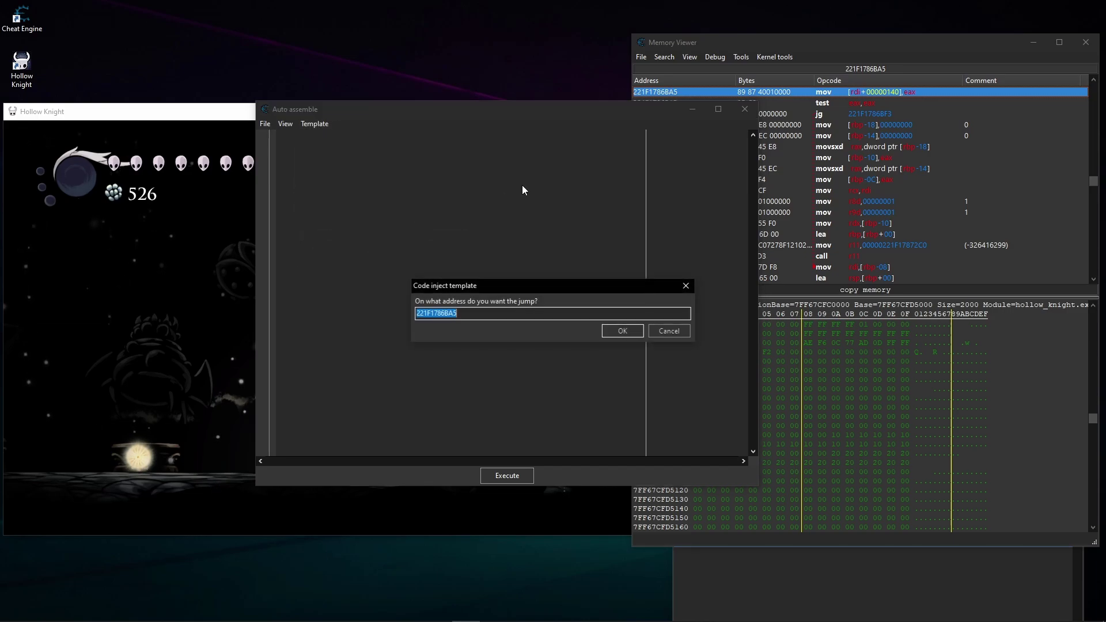
left_click(623, 332)
type("getEnemyHealth")
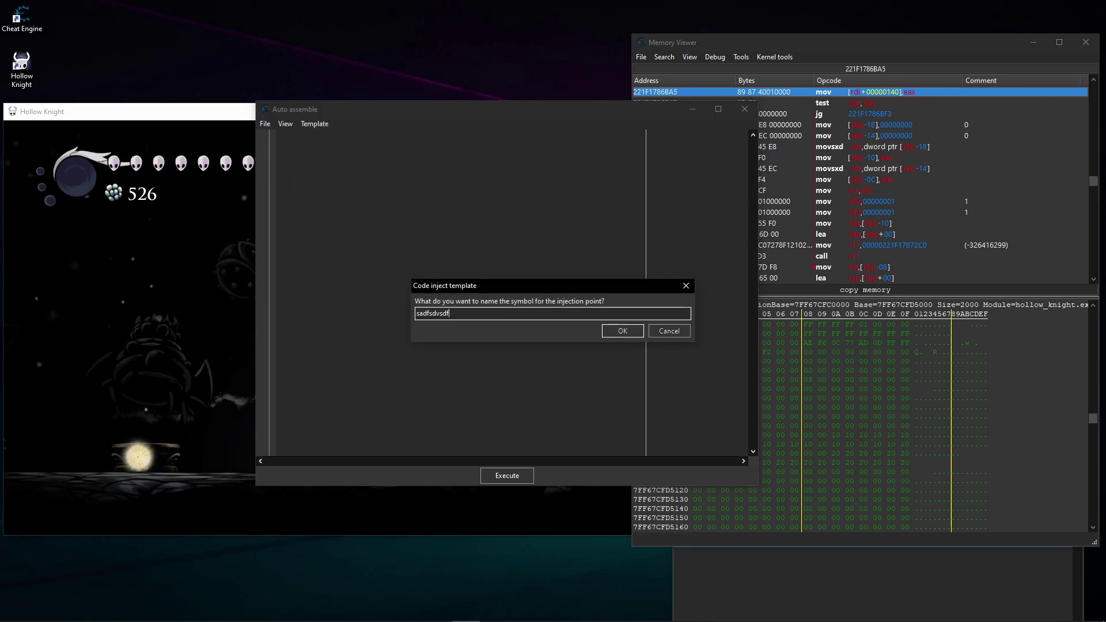
left_click(631, 331)
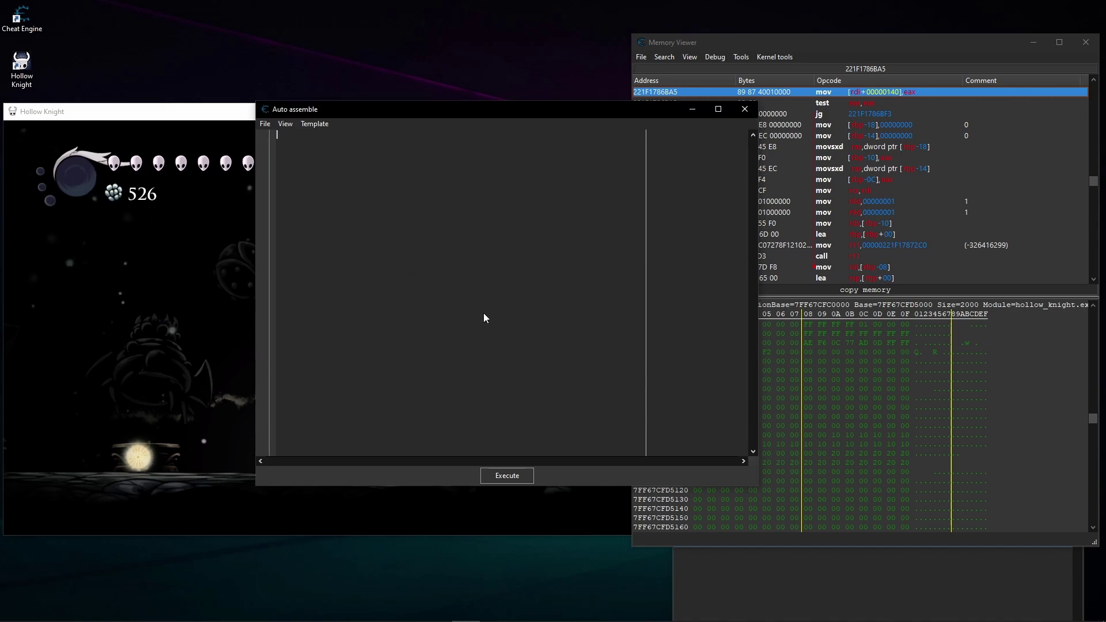
Step: Replace eax with 0 in the mov [rdi+00000140] line and assign this second script to the current cheat table
double_click(387, 322)
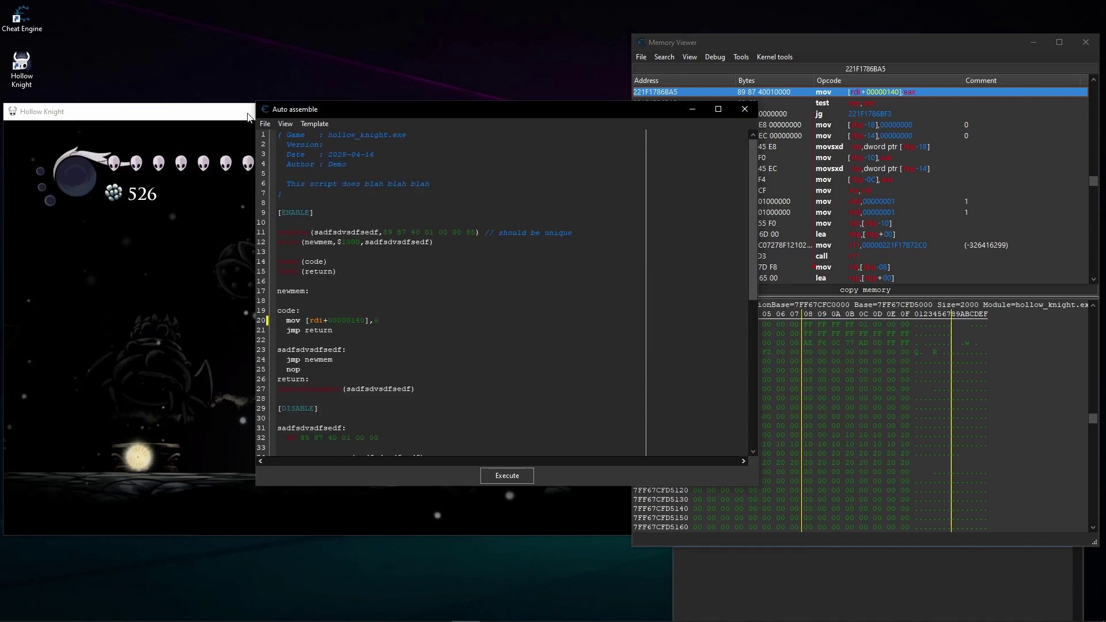
left_click(263, 124)
left_click(285, 198)
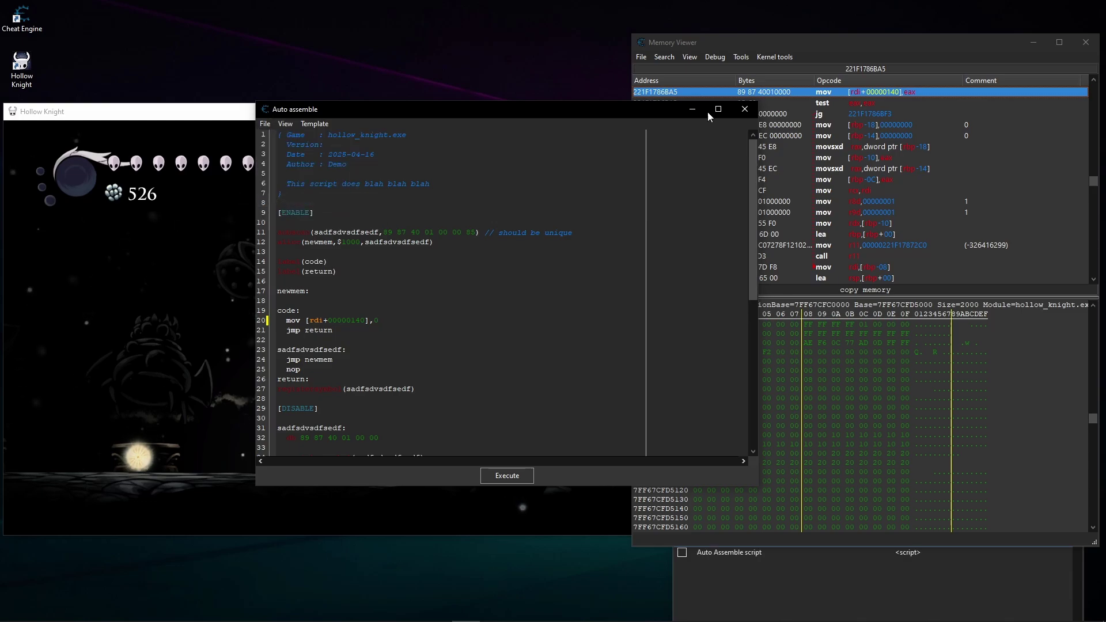
Step: Close the Auto Assemble, Memory Viewer and opcode windows, and move the main window up so the whole cheat table shows
left_click(744, 109)
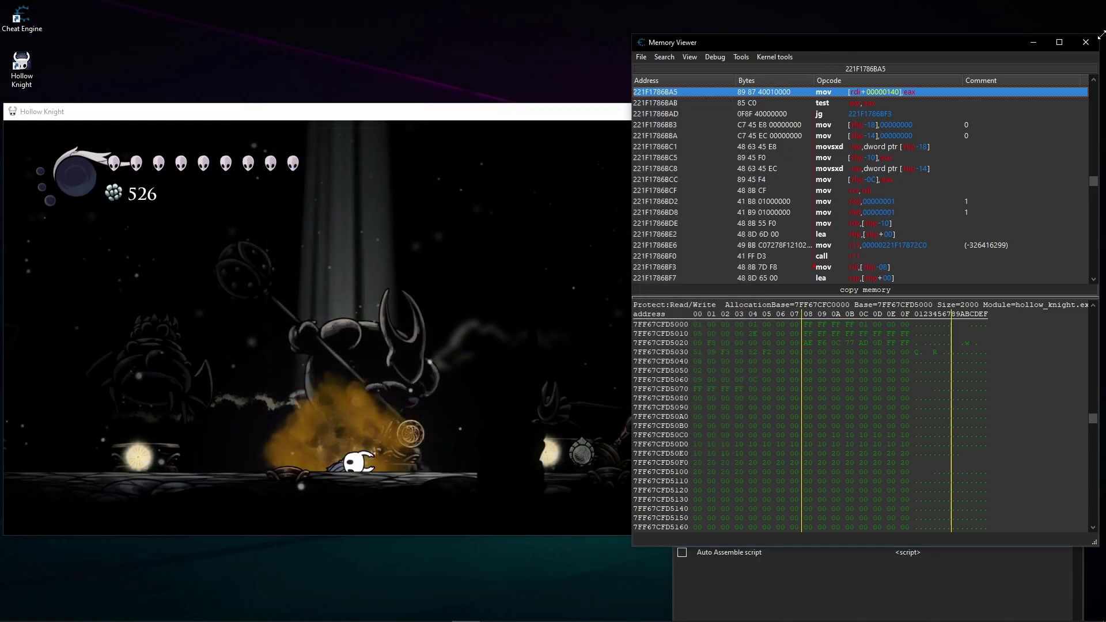
left_click(1086, 42)
left_click(1069, 119)
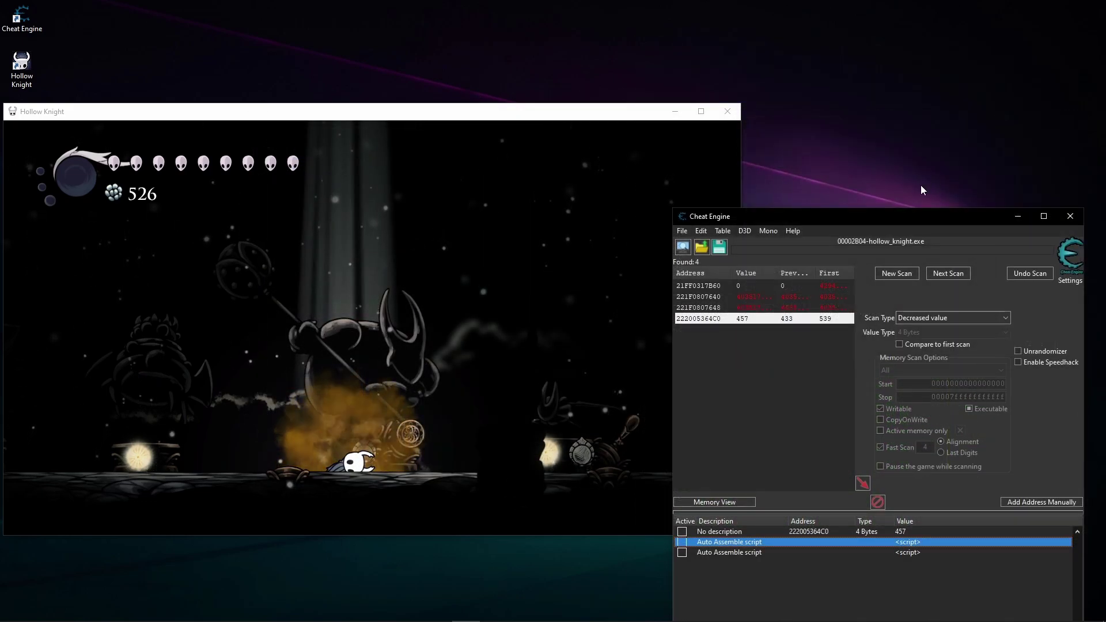
left_click_drag(875, 218, 877, 55)
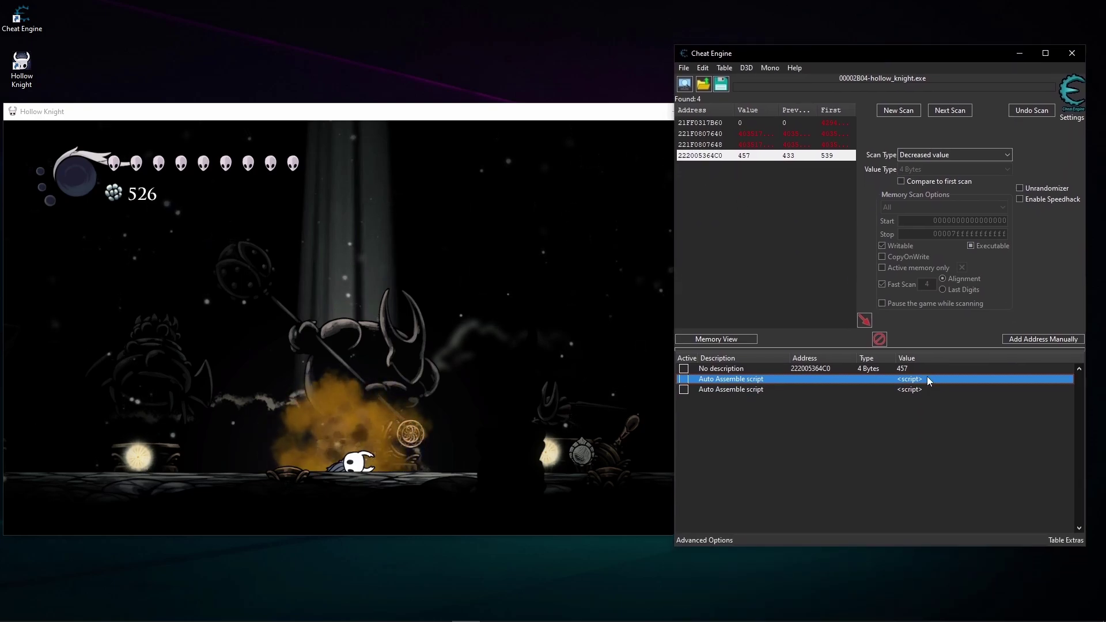
Step: Rename the second Auto Assemble script in the cheat table as STINKY
left_click(921, 396)
left_click(818, 380)
left_click(727, 389)
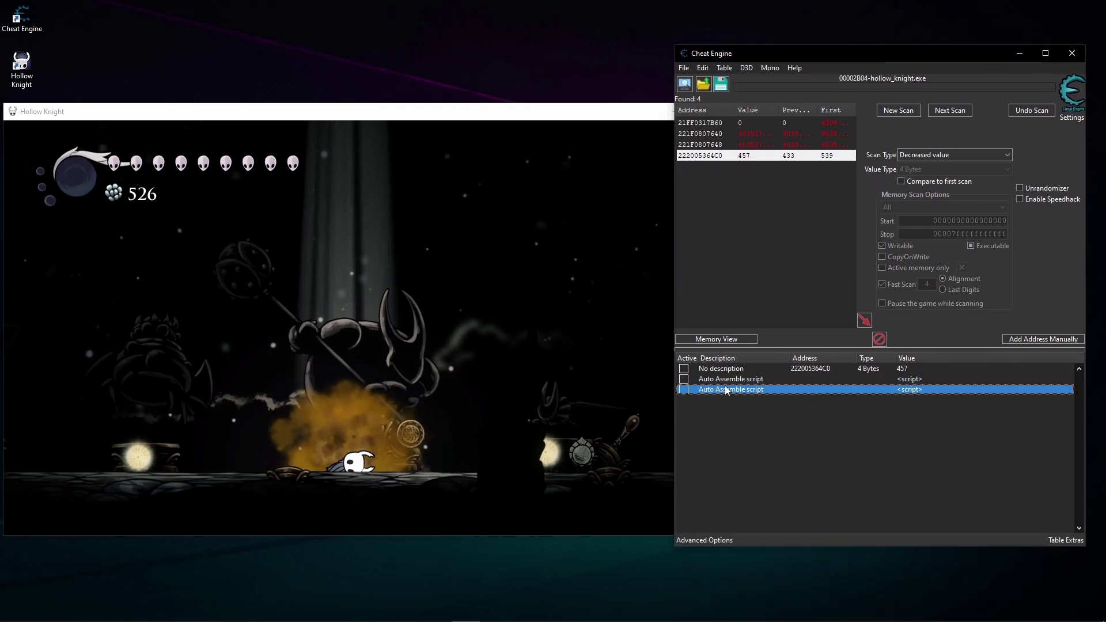
double_click(720, 391)
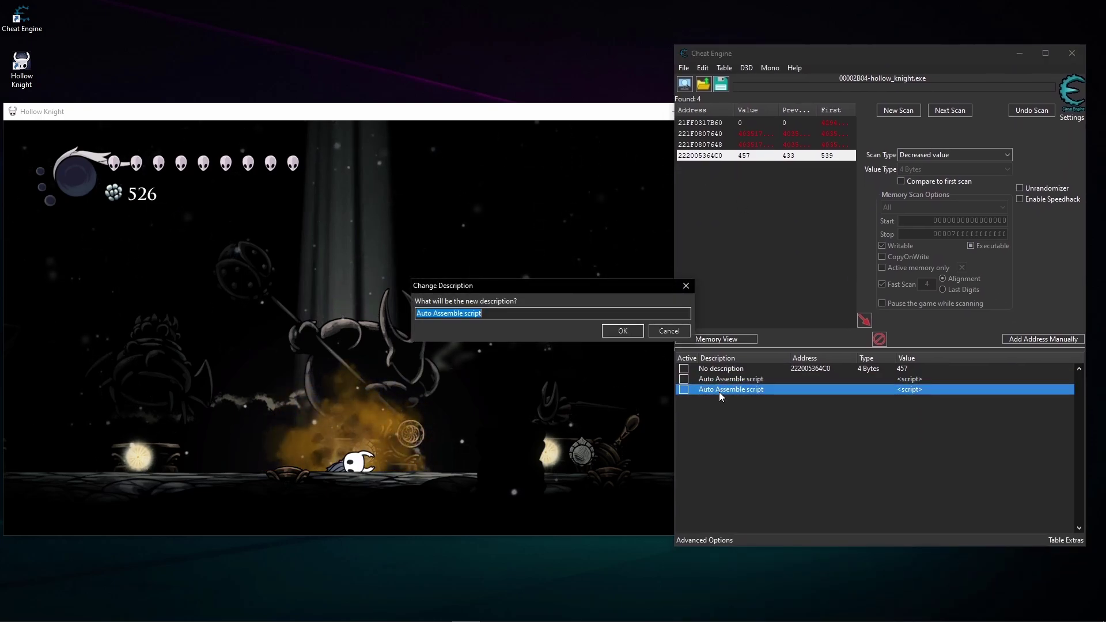
type("STIN")
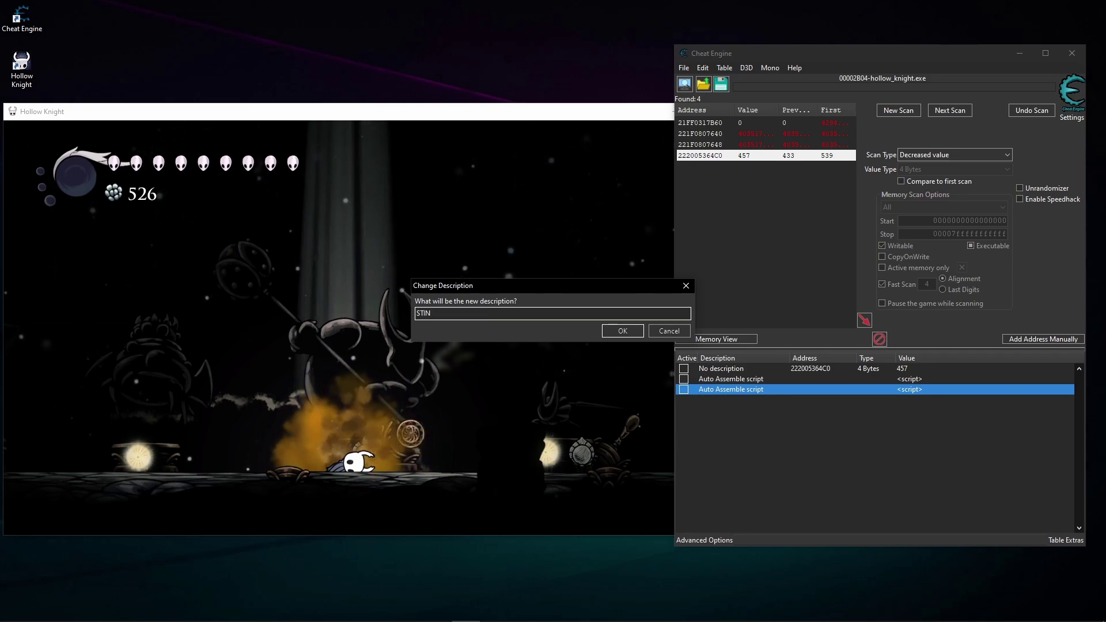
type("KY")
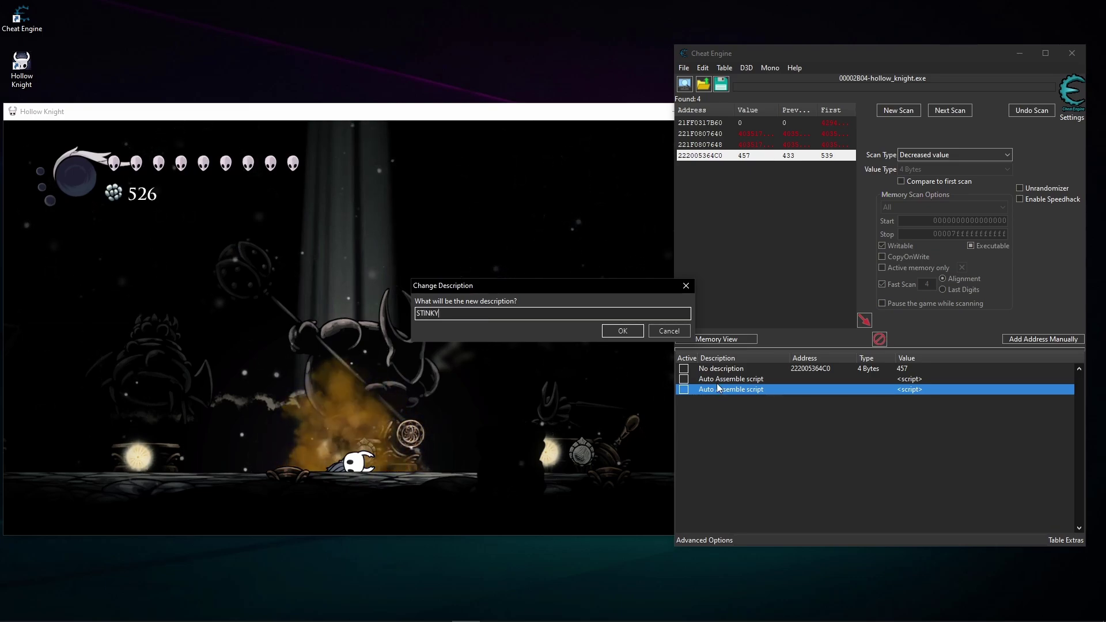
left_click(633, 328)
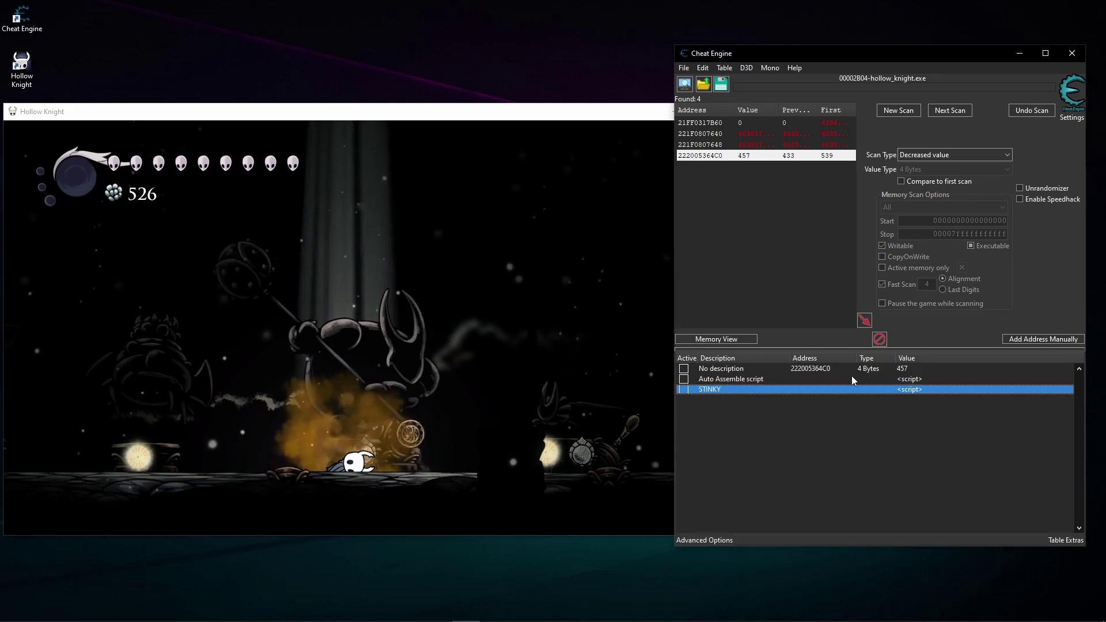
Step: Rename the remaining Auto Assemble script in the cheat table as Insta Kill
left_click(733, 379)
double_click(733, 379)
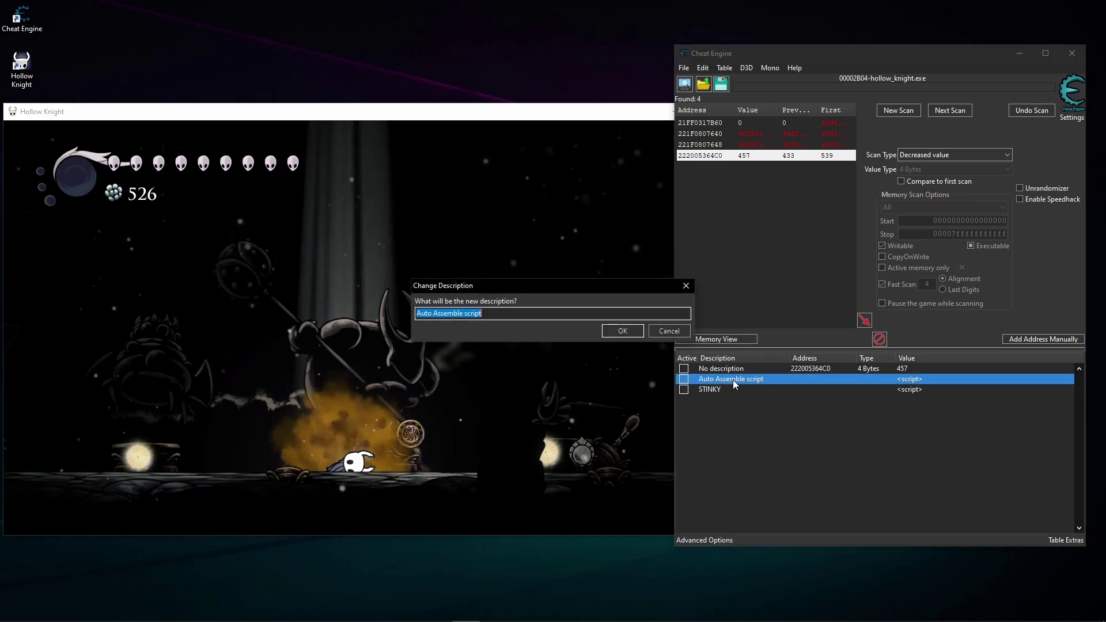
key("BackSpace")
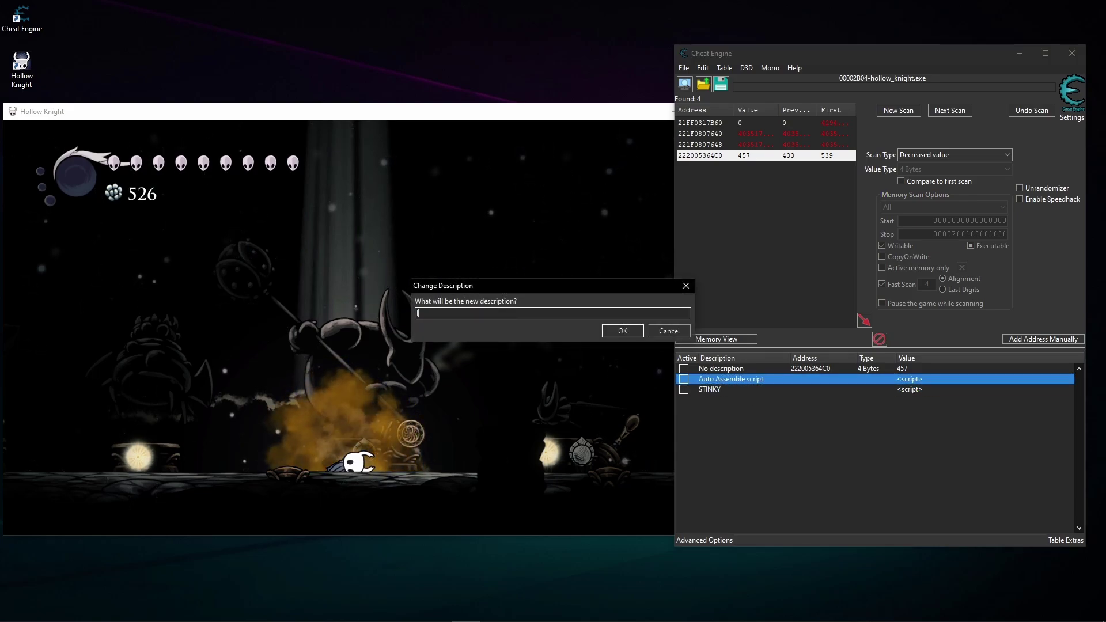
type("Insta K")
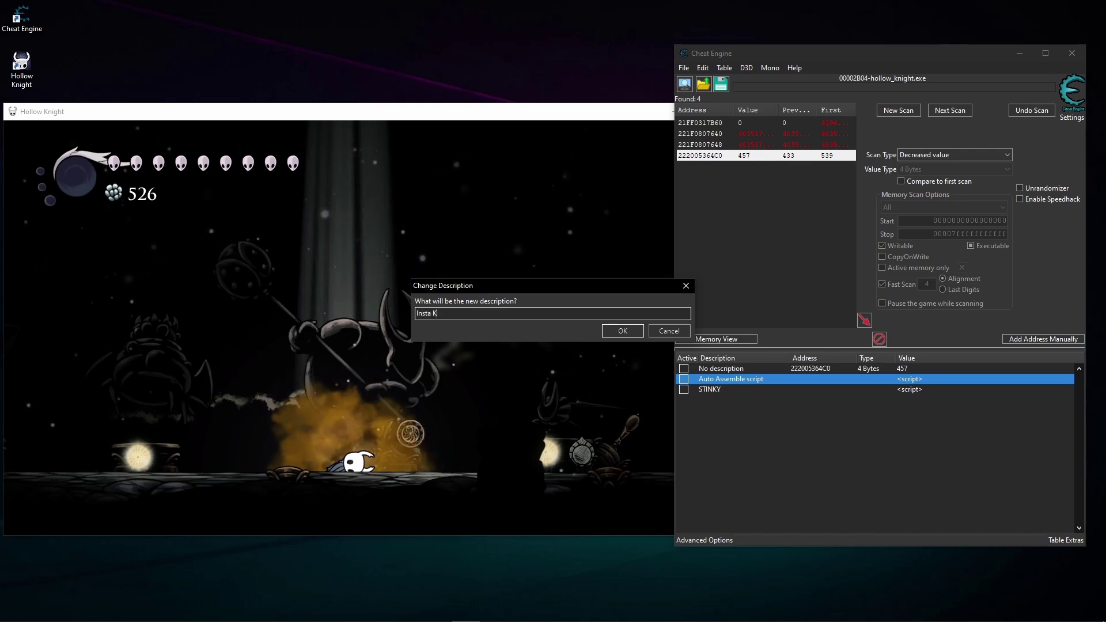
type("ill")
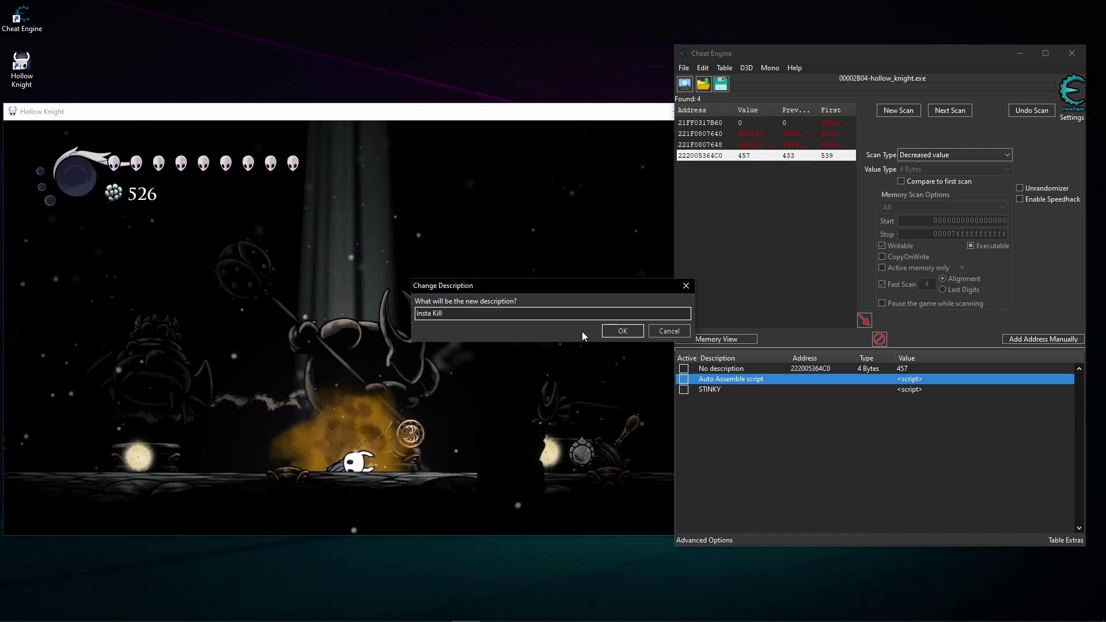
left_click(615, 332)
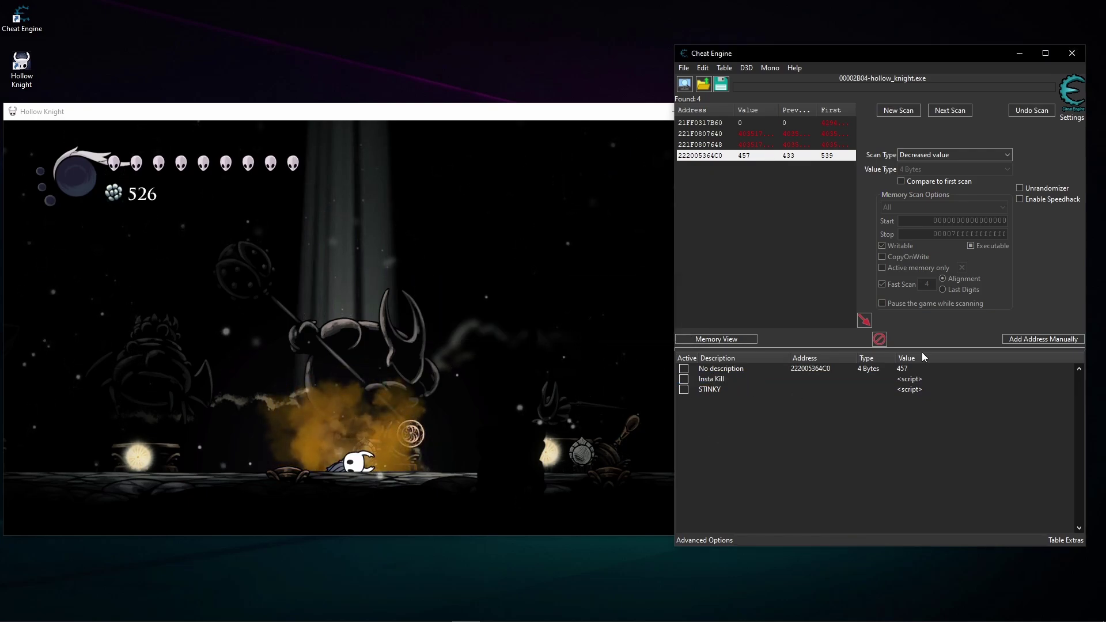
Step: Activate both the Insta Kill and STINKY scripts in the cheat table
left_click(746, 381)
left_click(737, 392)
left_click(705, 379)
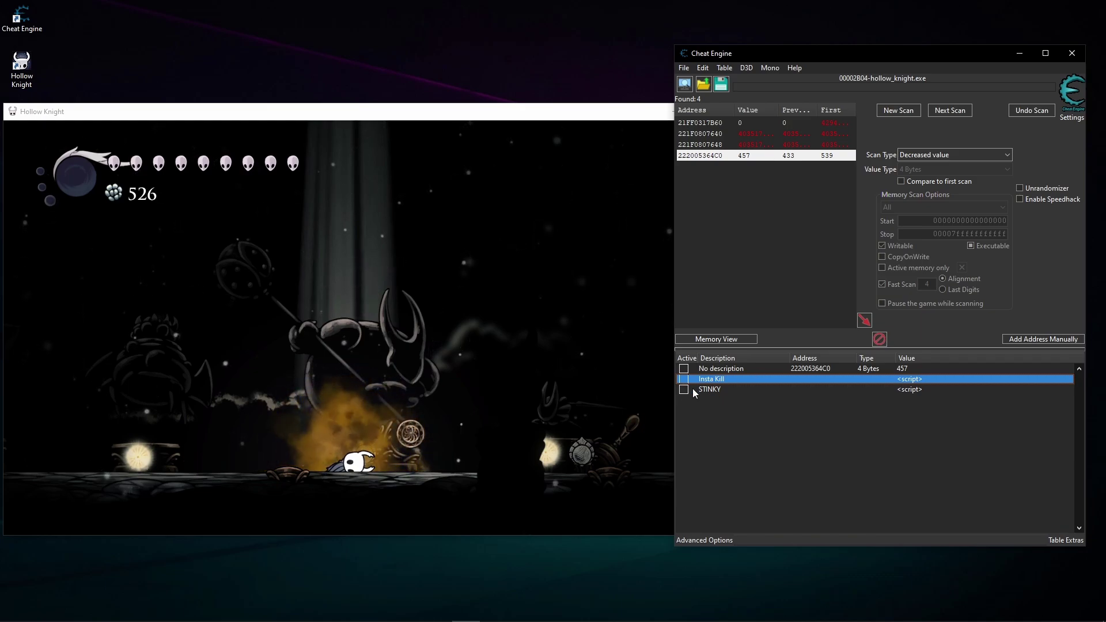
key("space")
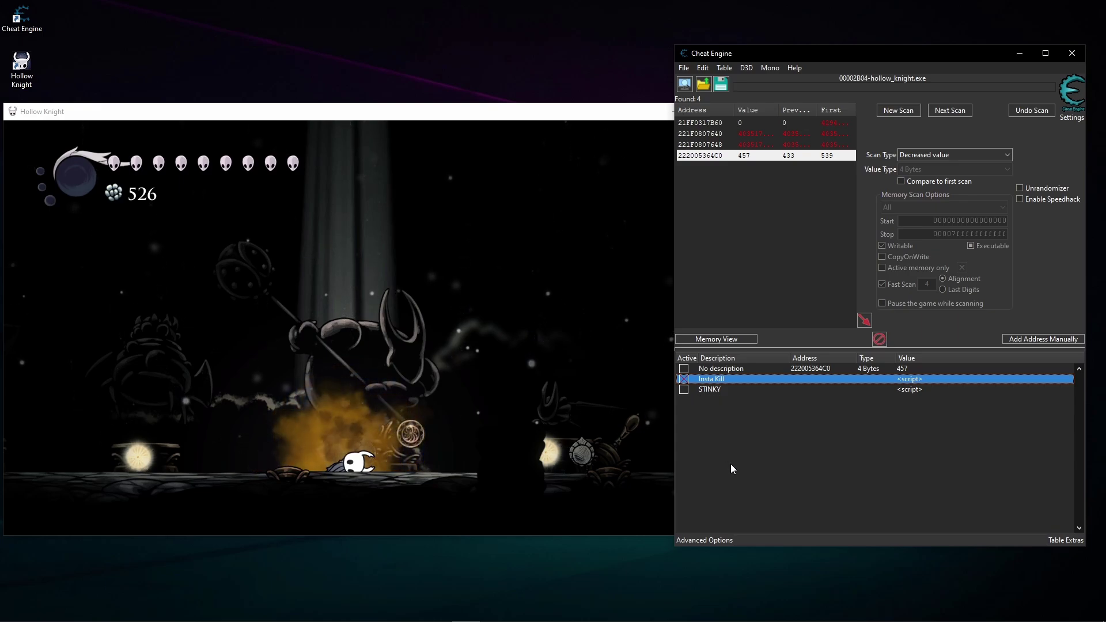
left_click(684, 379)
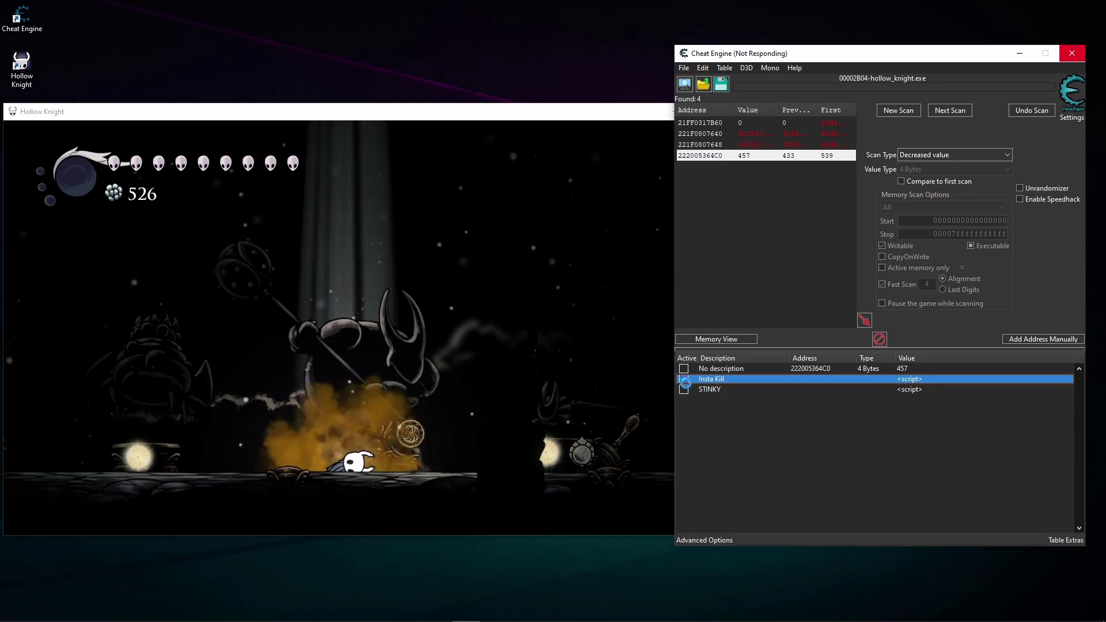
left_click(701, 388)
left_click(716, 369)
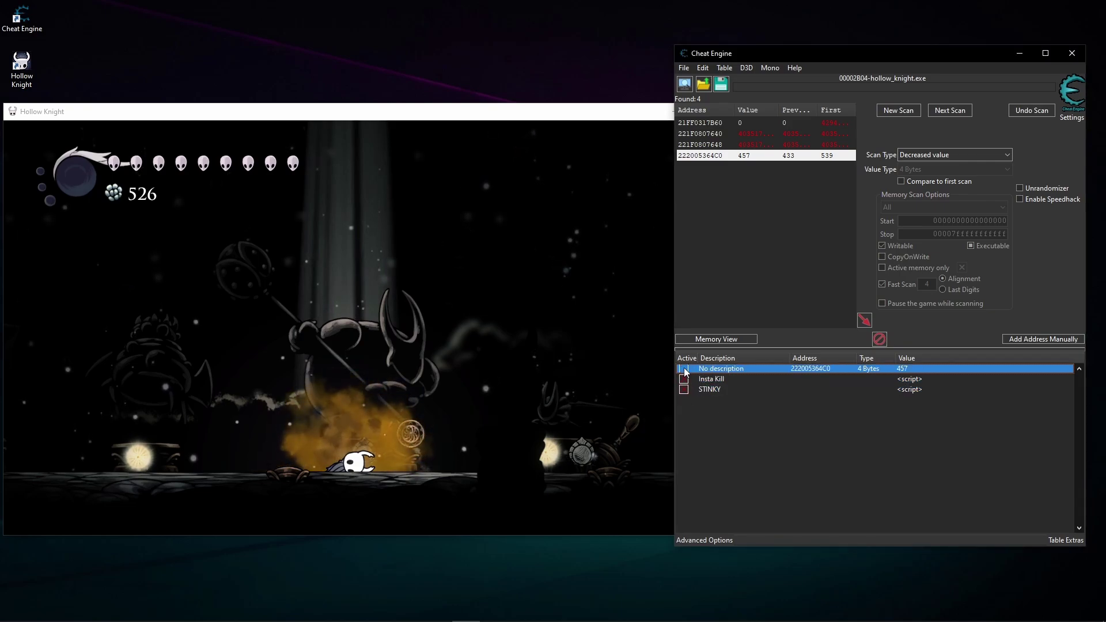
left_click(717, 424)
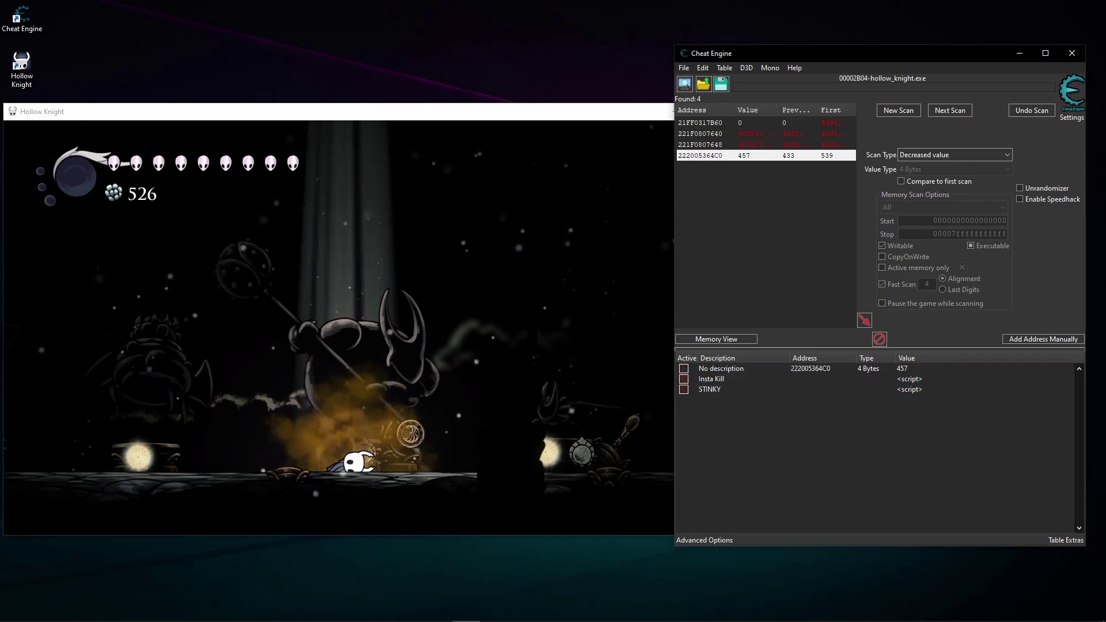
Step: Switch to Hollow Knight, start the False Knight challenge and pause the game once the fight begins
key("alt+Tab")
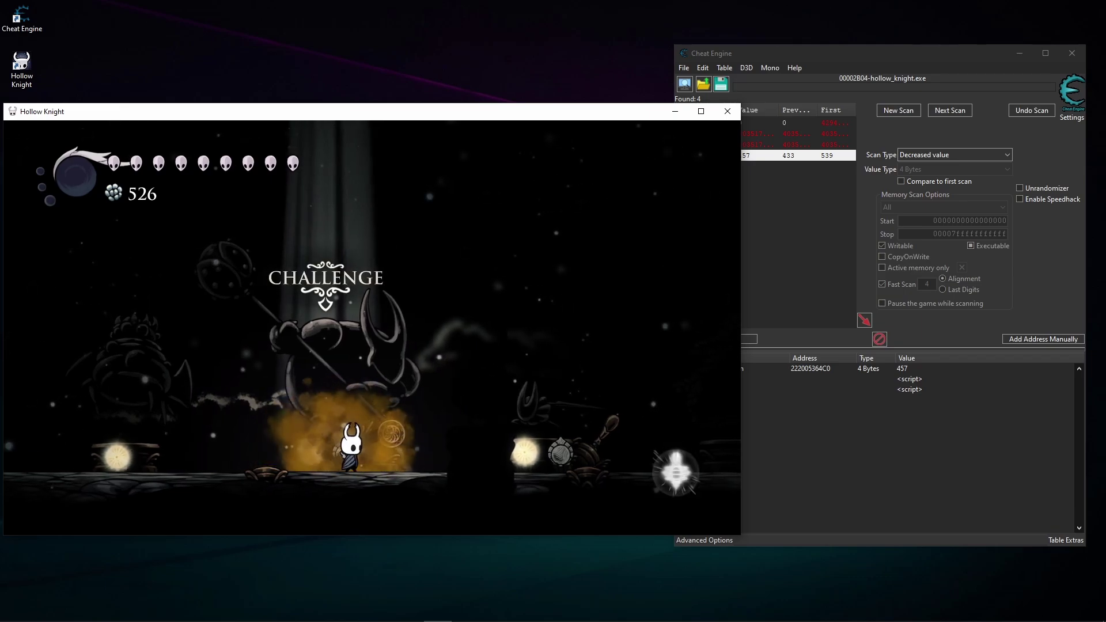
key("Up")
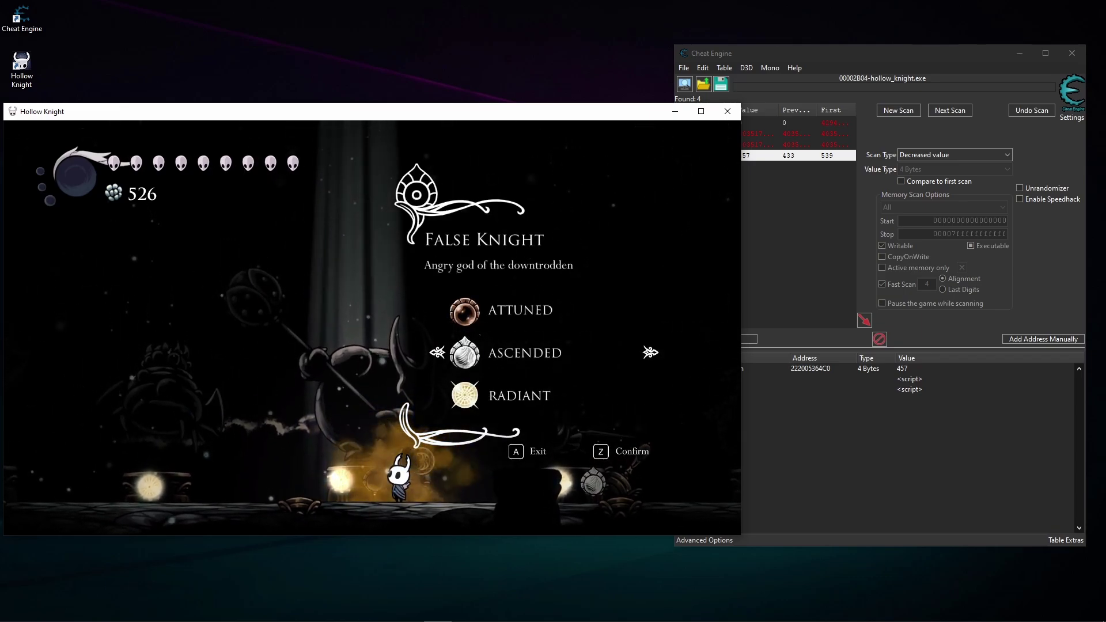
key("a")
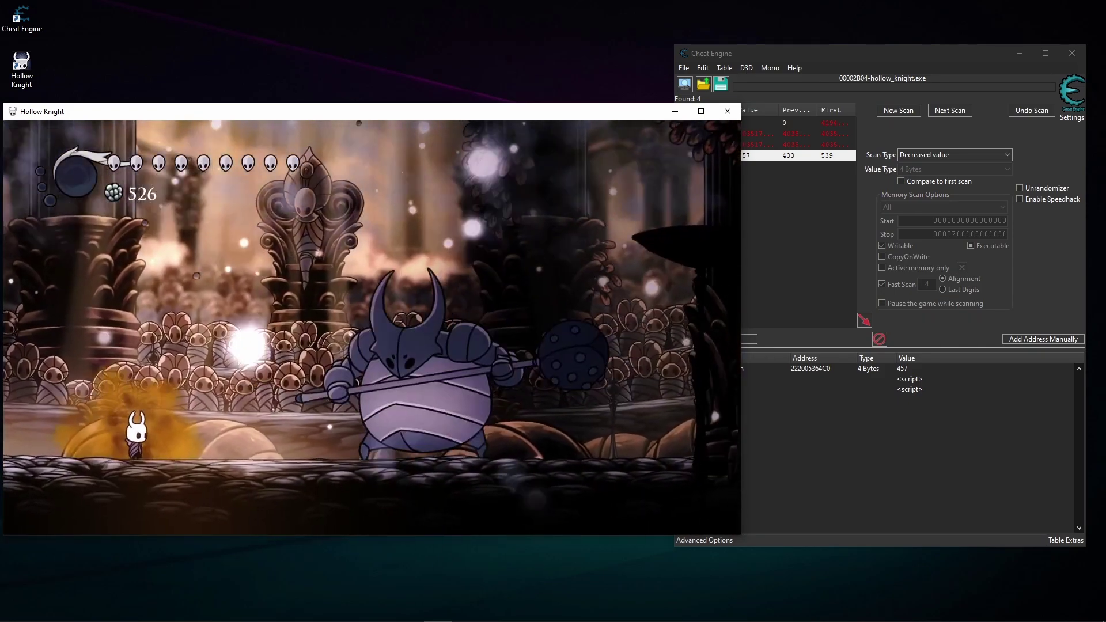
key("Escape")
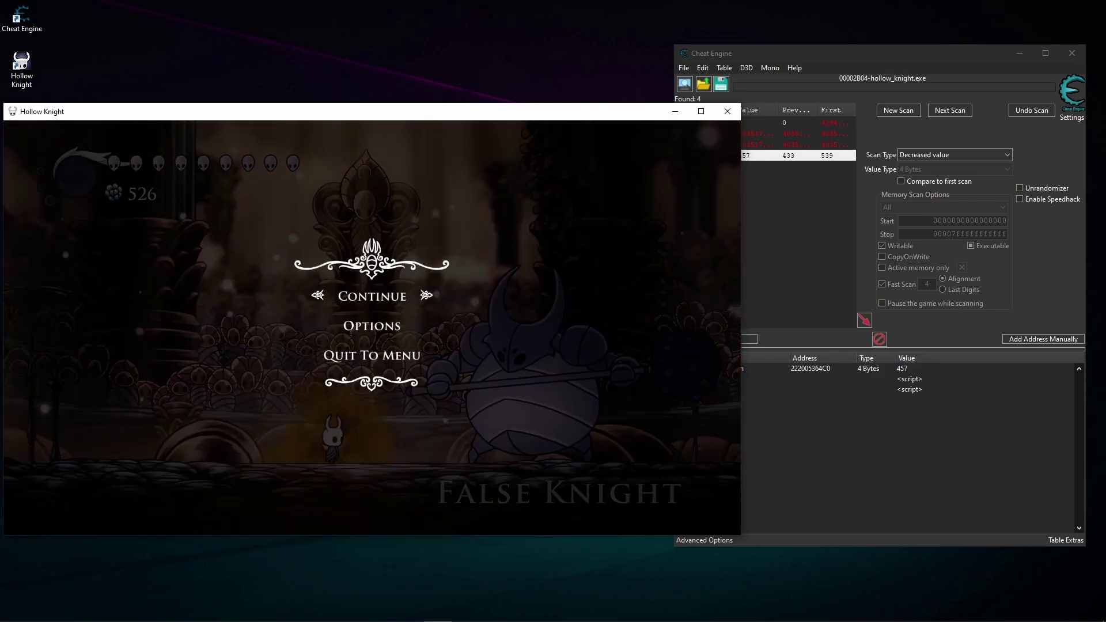
Step: Delete the "No description" health address from the cheat table, leaving only the two scripts
left_click(806, 447)
left_click(788, 370)
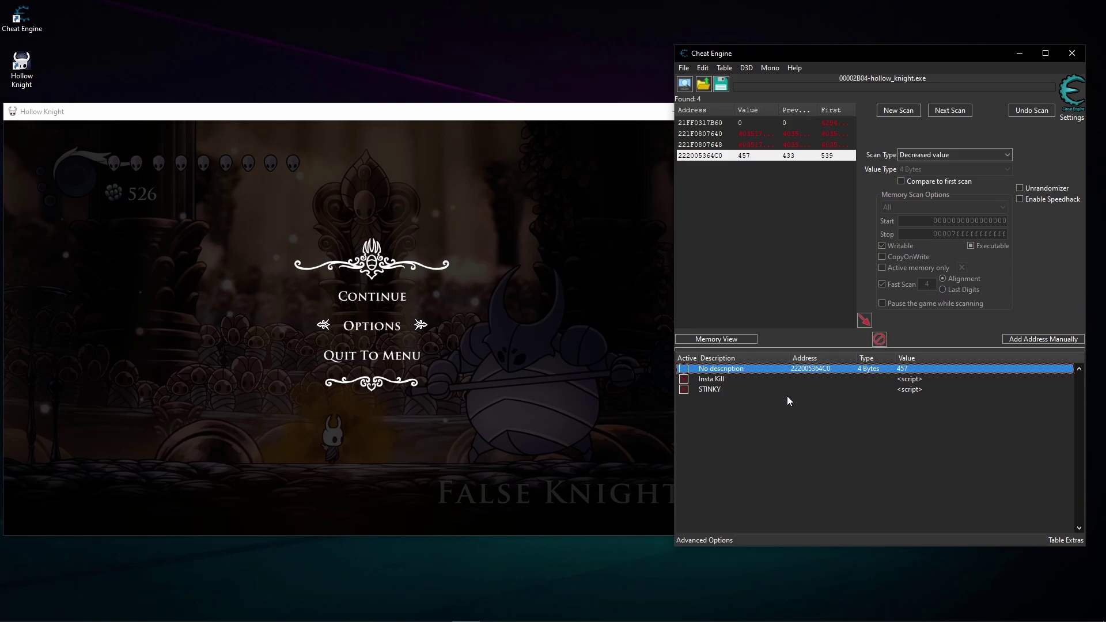
key("Delete")
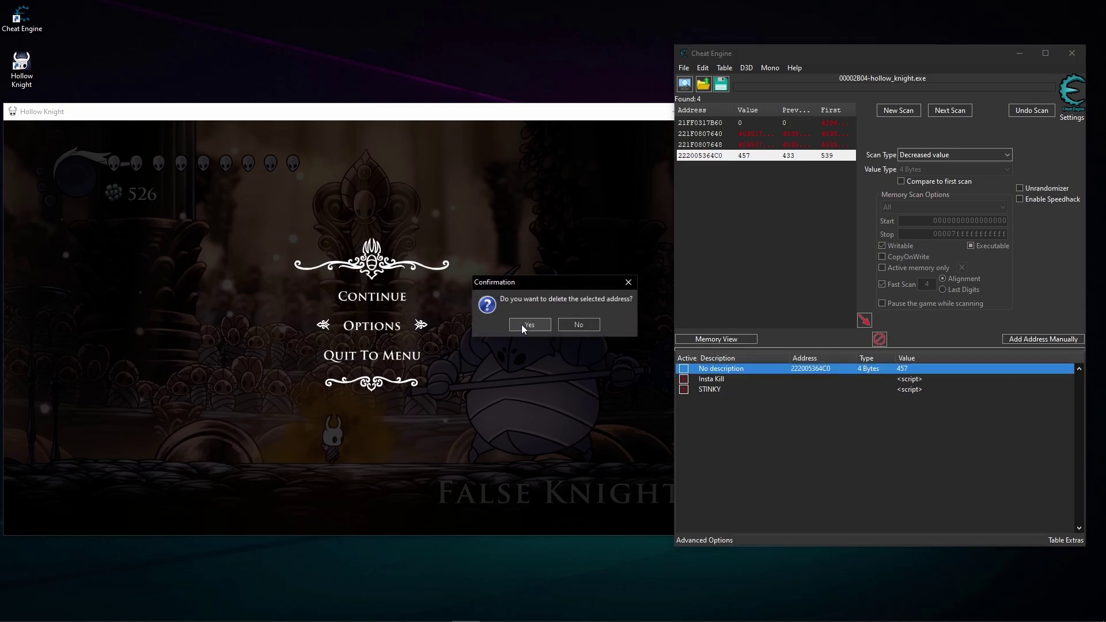
left_click(528, 327)
left_click(739, 426)
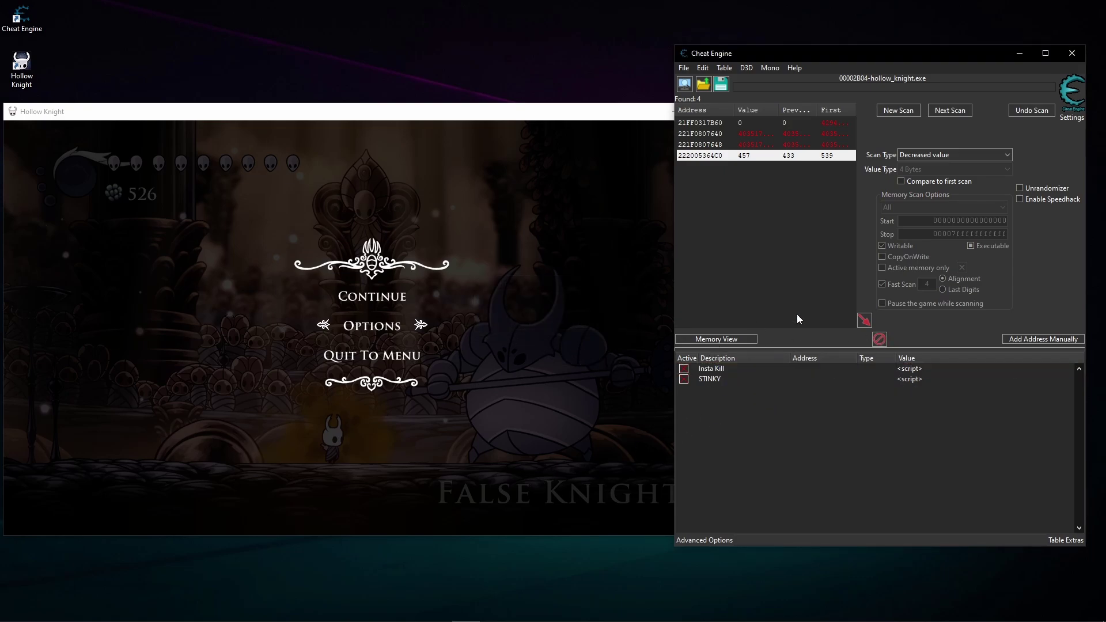
Step: Resume the game and attack the False Knight to test the instant-kill scripts
left_click(388, 306)
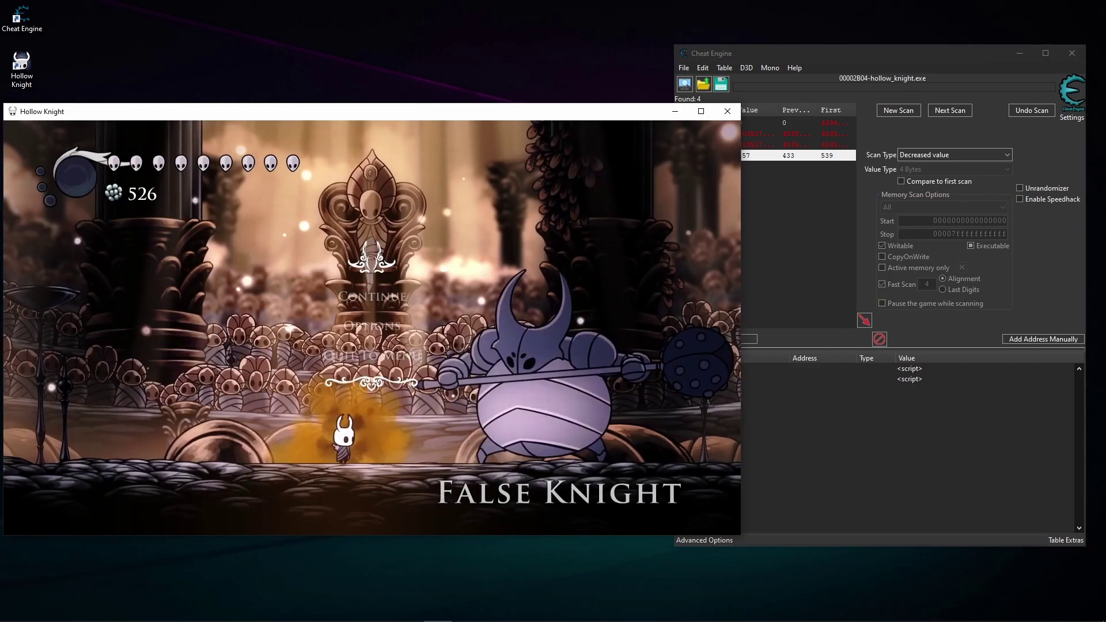
key("Right")
key("x")
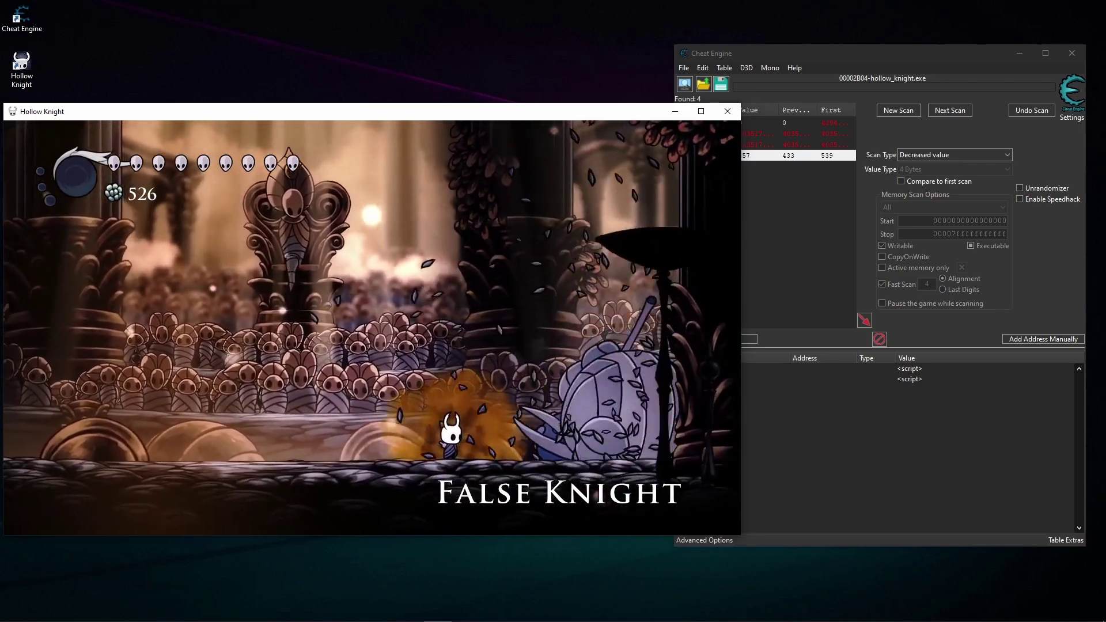
key("Left")
key("c")
key("Right")
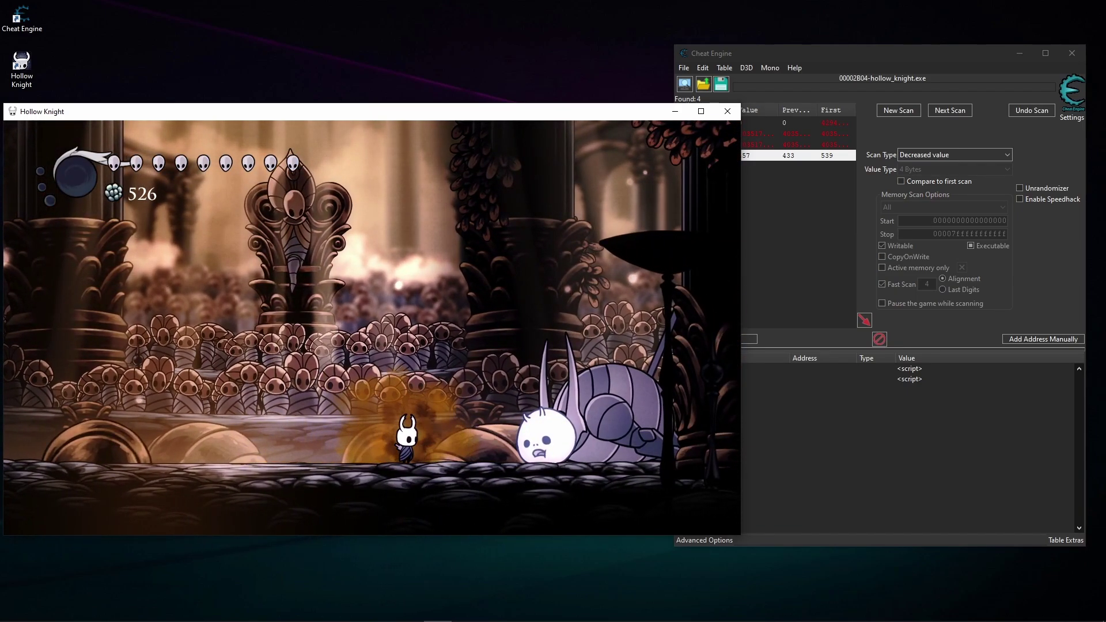
key("Right")
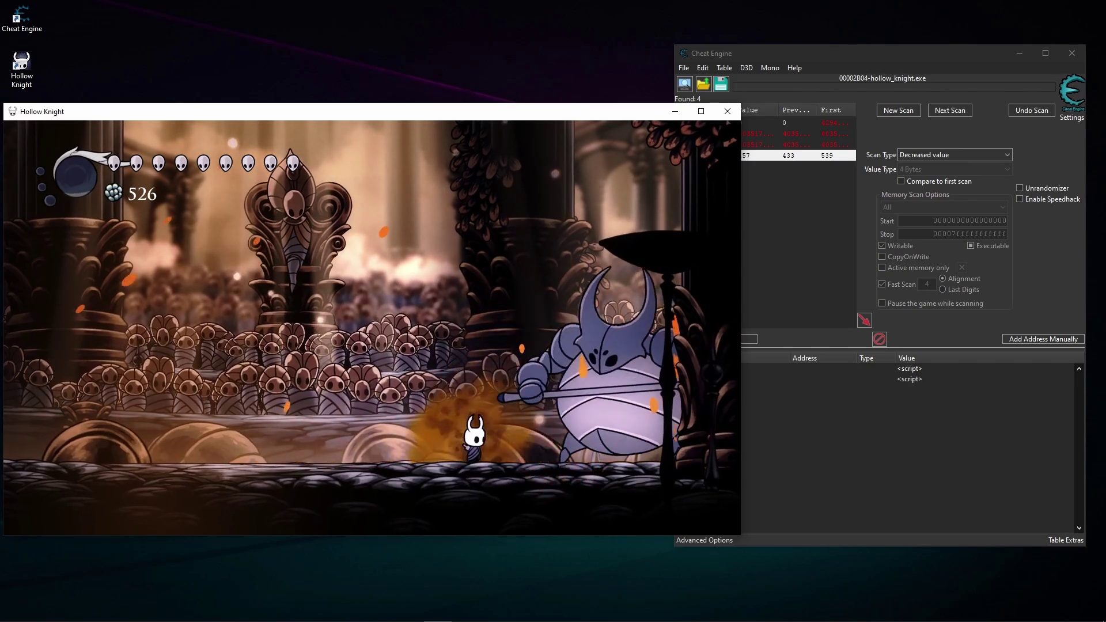
key("Left")
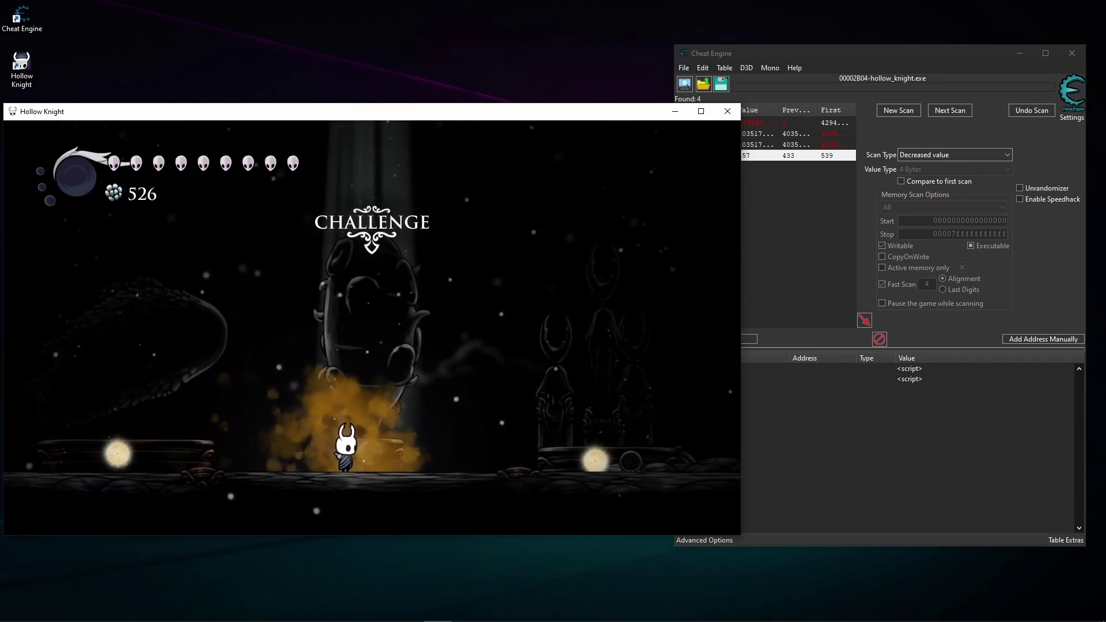
Step: Walk past the boss statues to find other bosses to test the scripts on
key("Left")
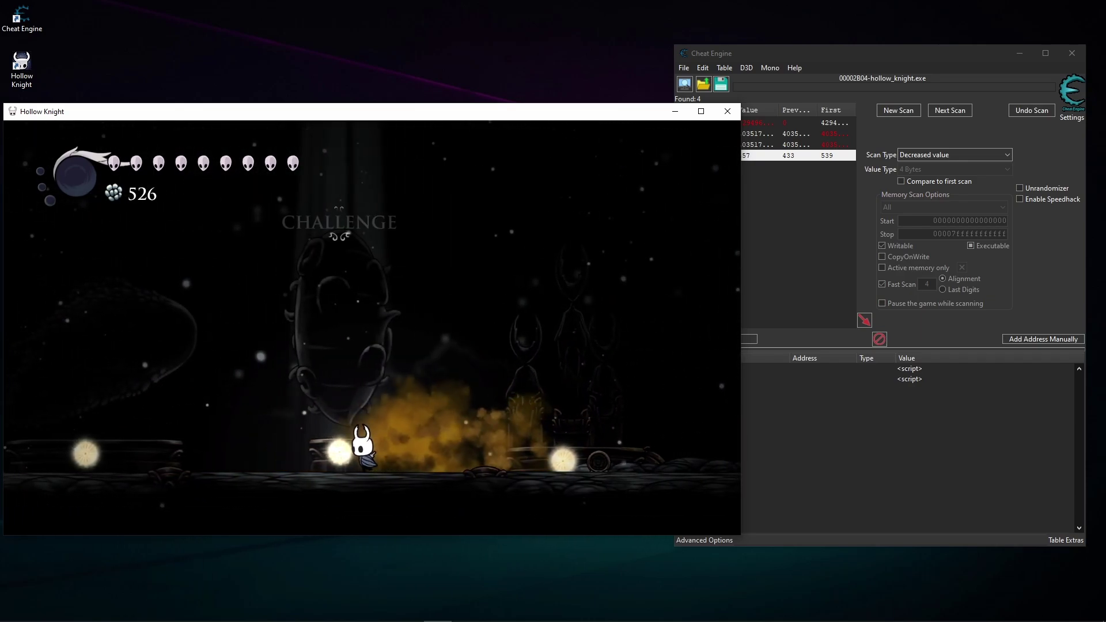
key("Right")
key("Left")
key("Right")
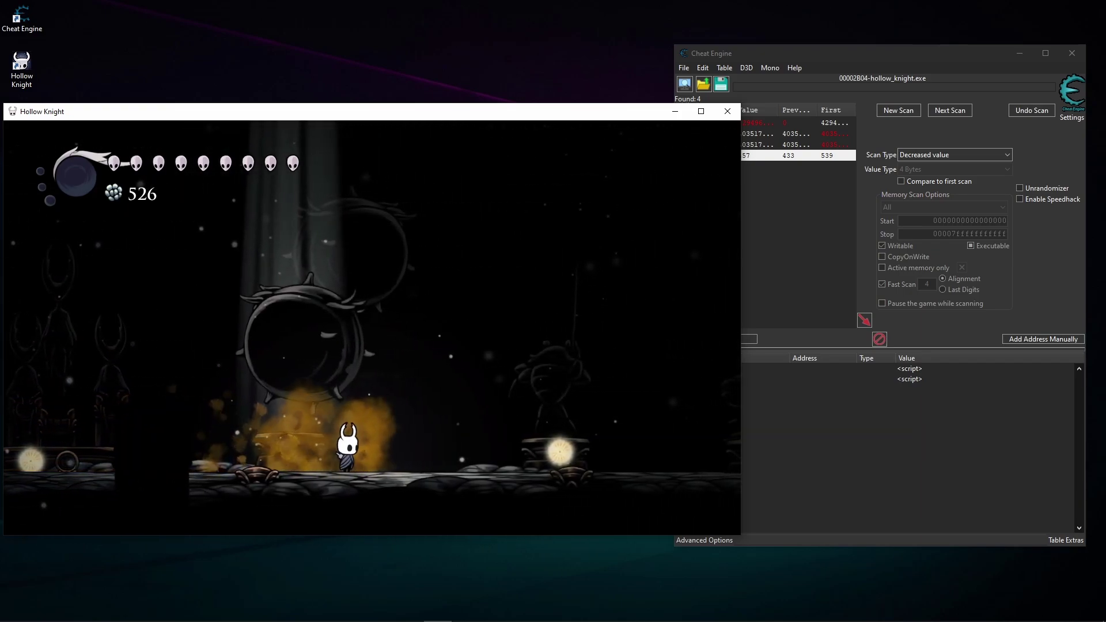
key("Right")
key("Left")
key("Right")
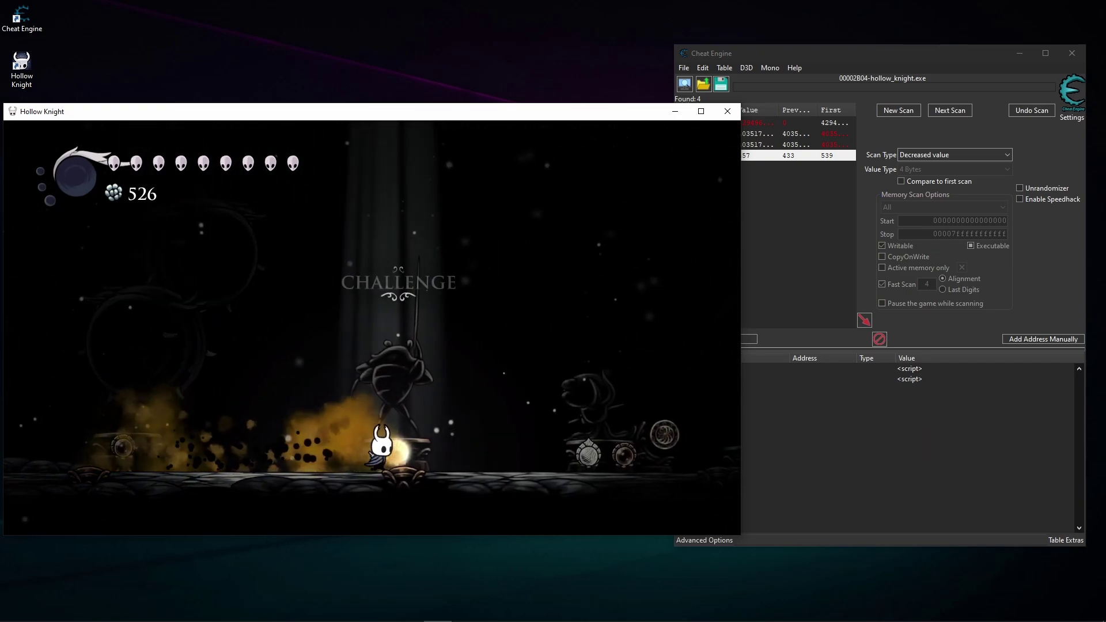
key("Right")
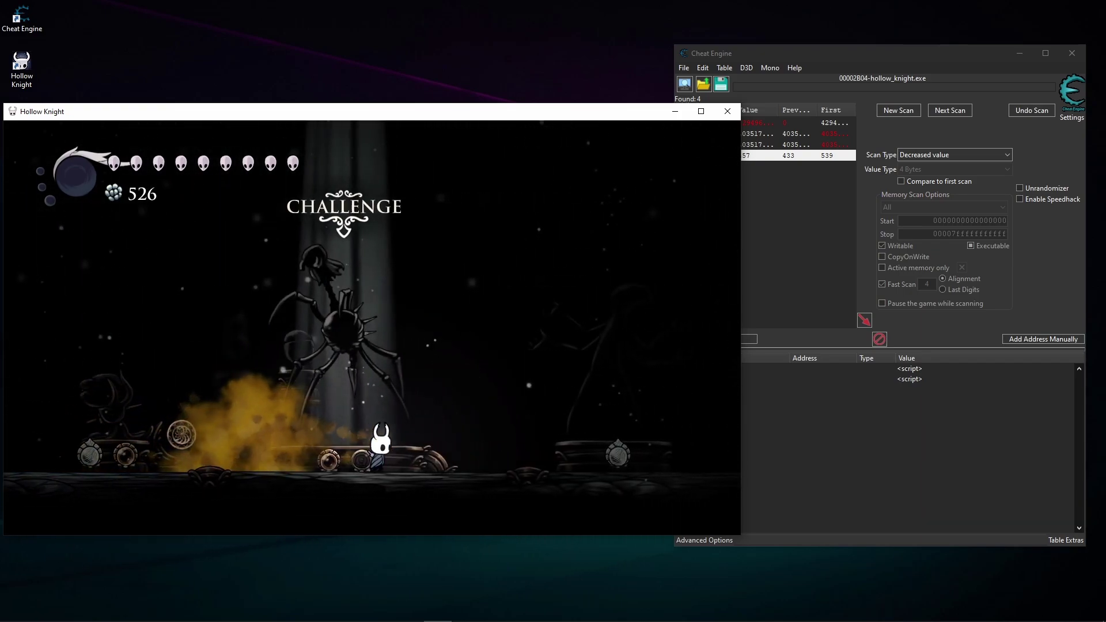
key("Left")
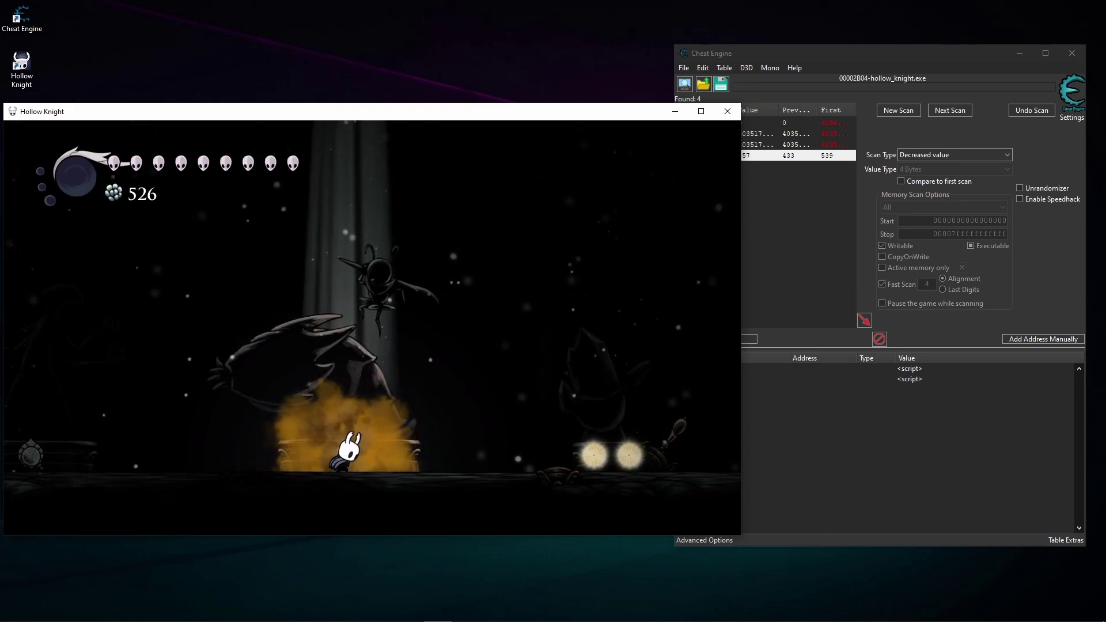
Step: Switch back to Cheat Engine and save the cheat table to the Desktop as hollow_knight.CT
key("super")
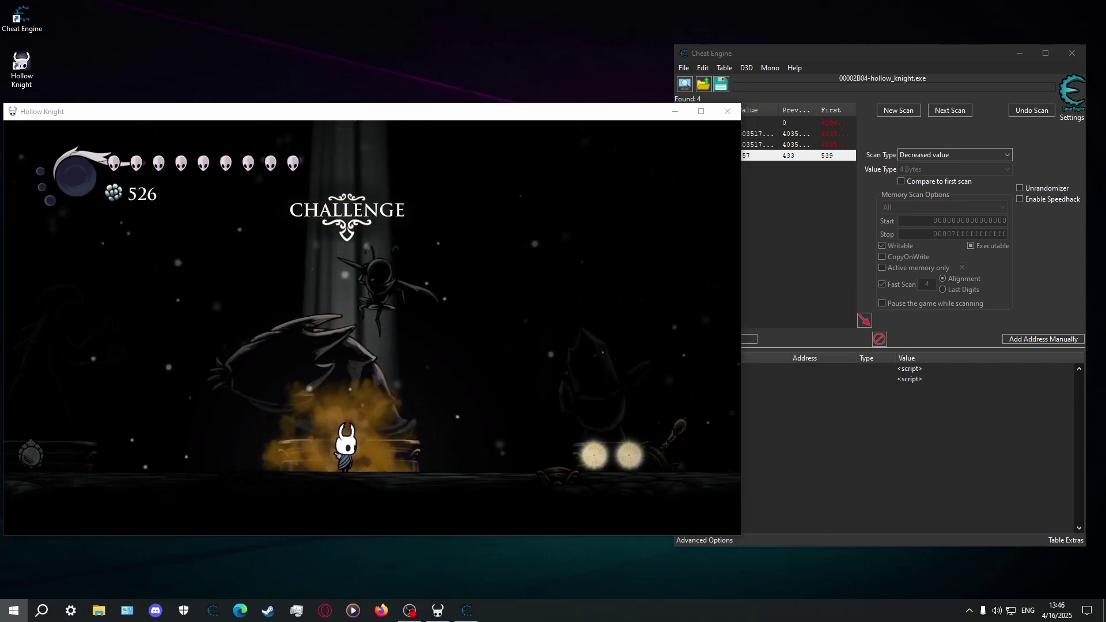
left_click(873, 412)
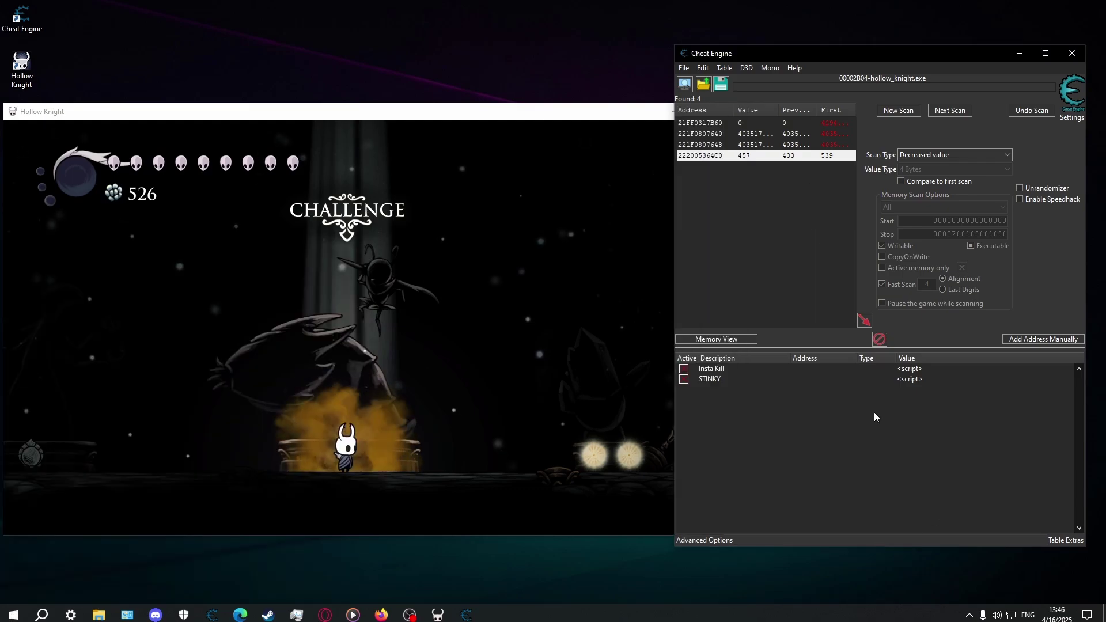
left_click(722, 85)
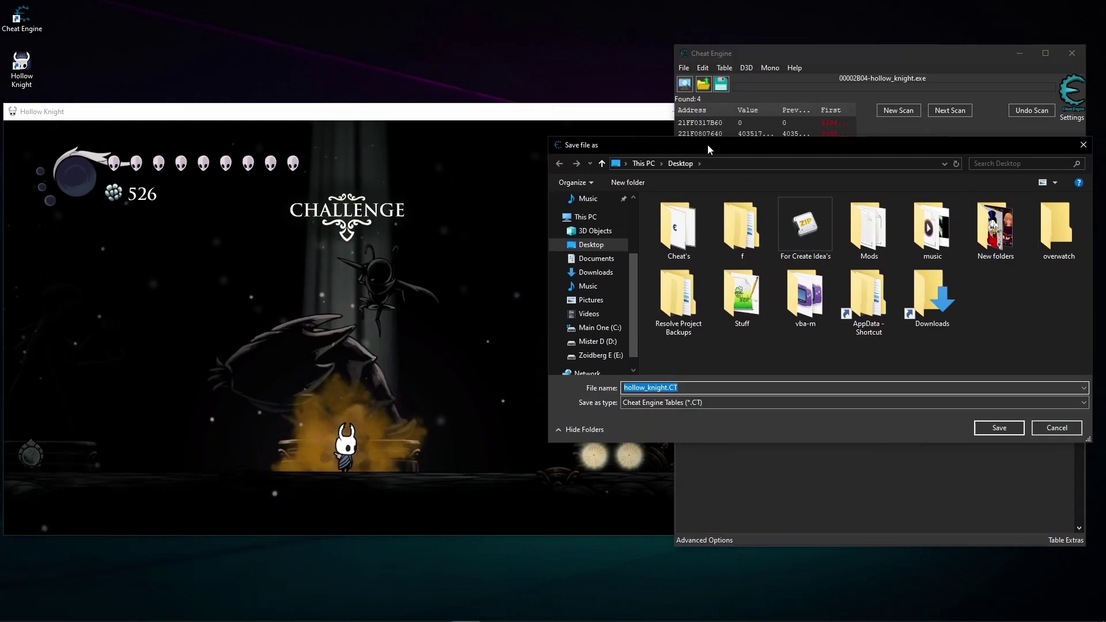
left_click_drag(708, 145, 708, 143)
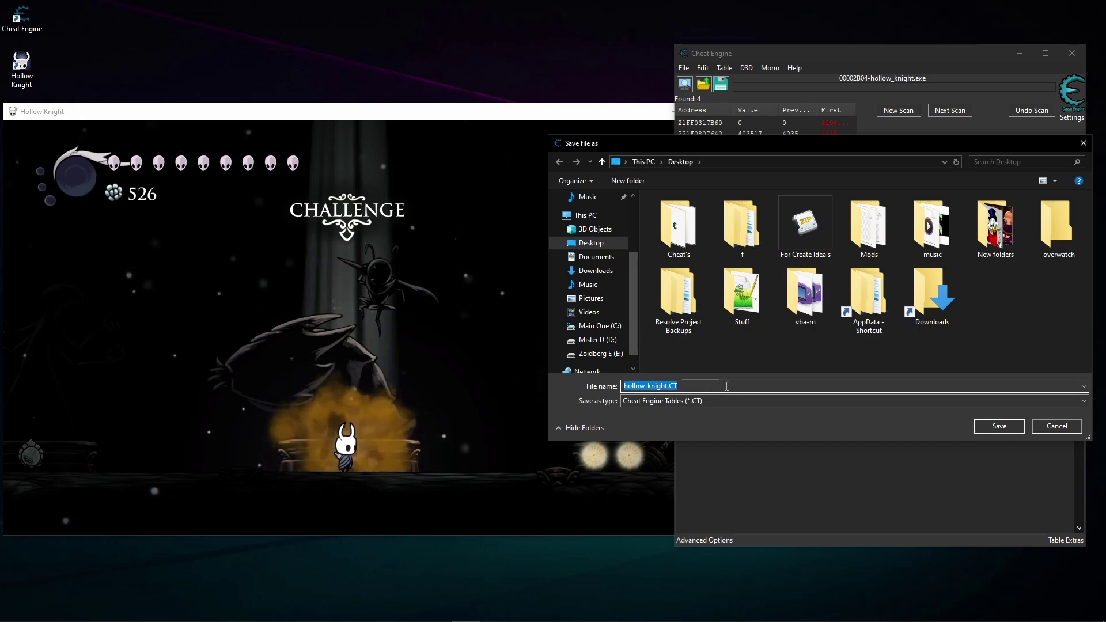
left_click(998, 427)
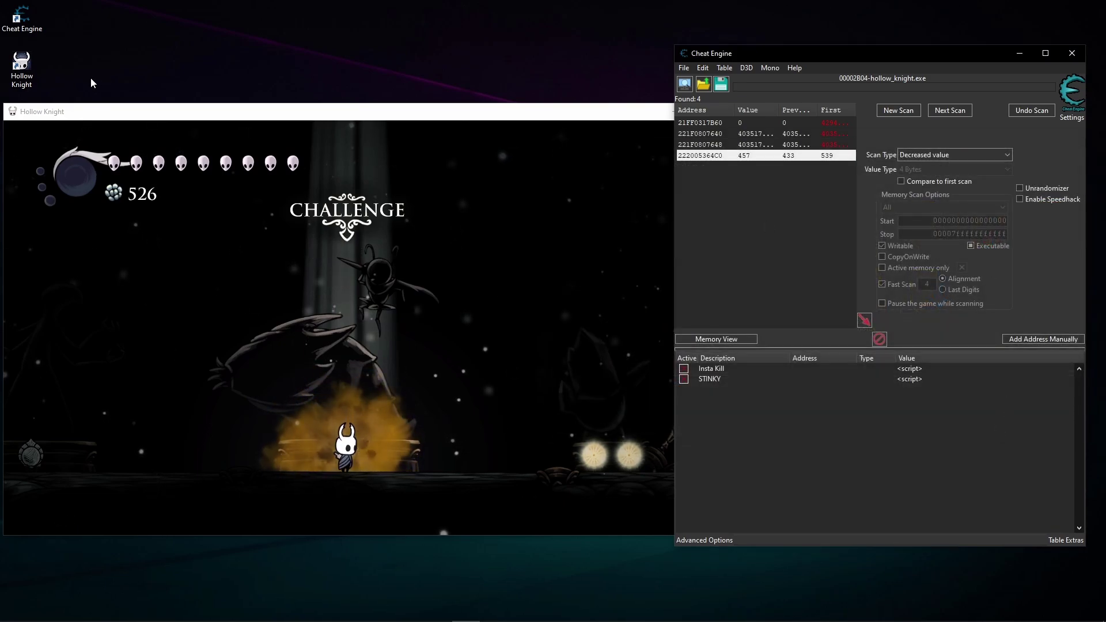
Step: Move the game window clear of the desktop icons, pause the game and open the saved hollow_knight table
left_click_drag(95, 111, 146, 109)
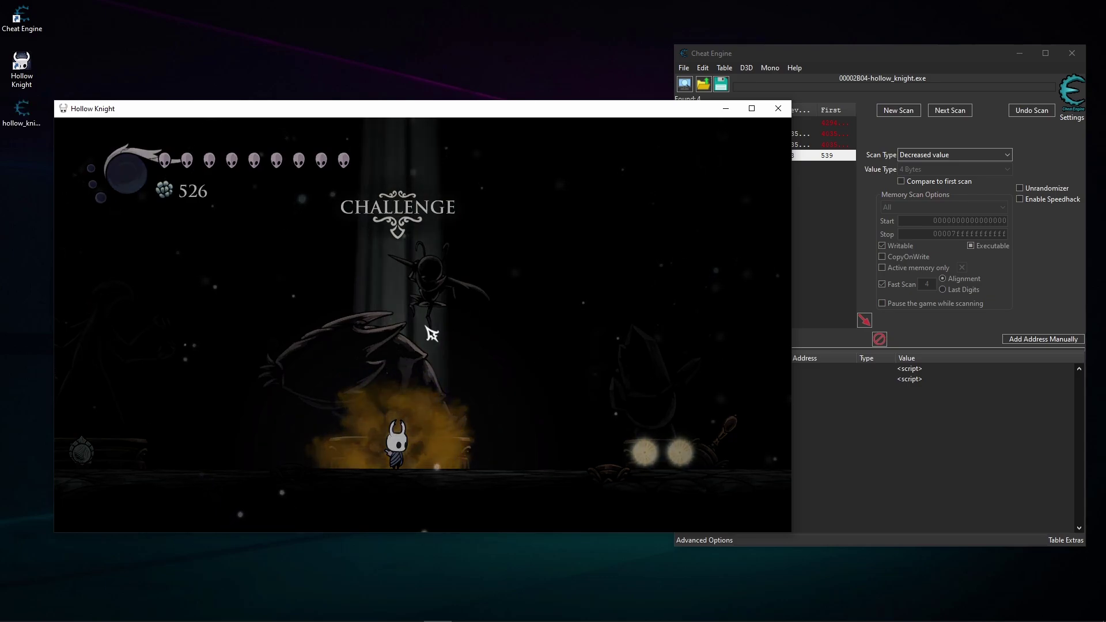
key("Escape")
left_click(22, 122)
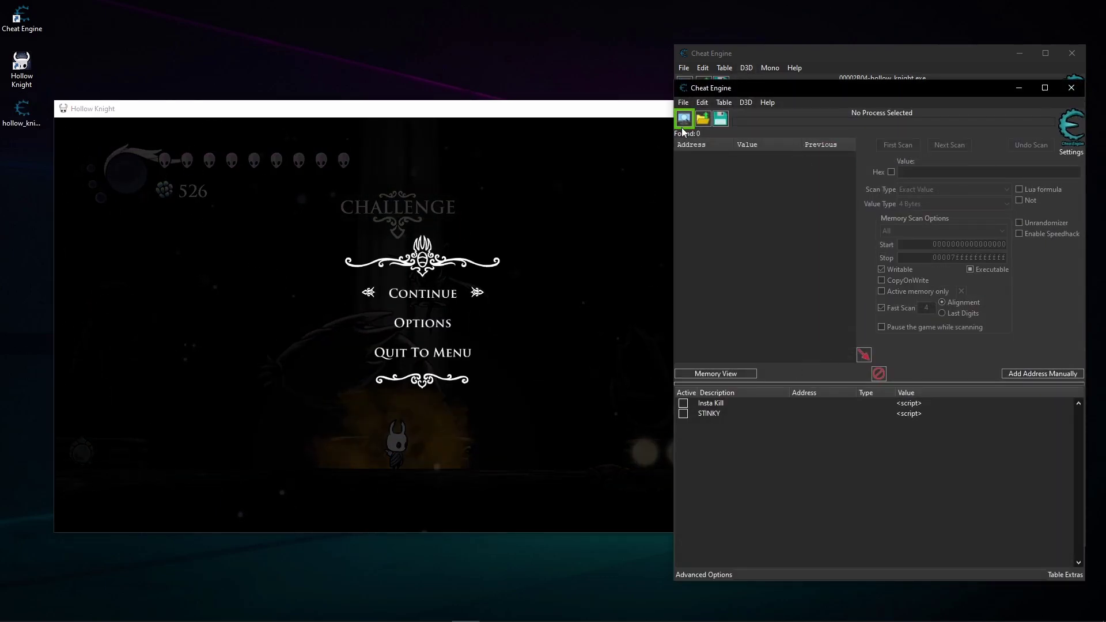
Step: Attach the newly opened Cheat Engine instance to the Hollow Knight process, keeping the current address list
left_click(684, 119)
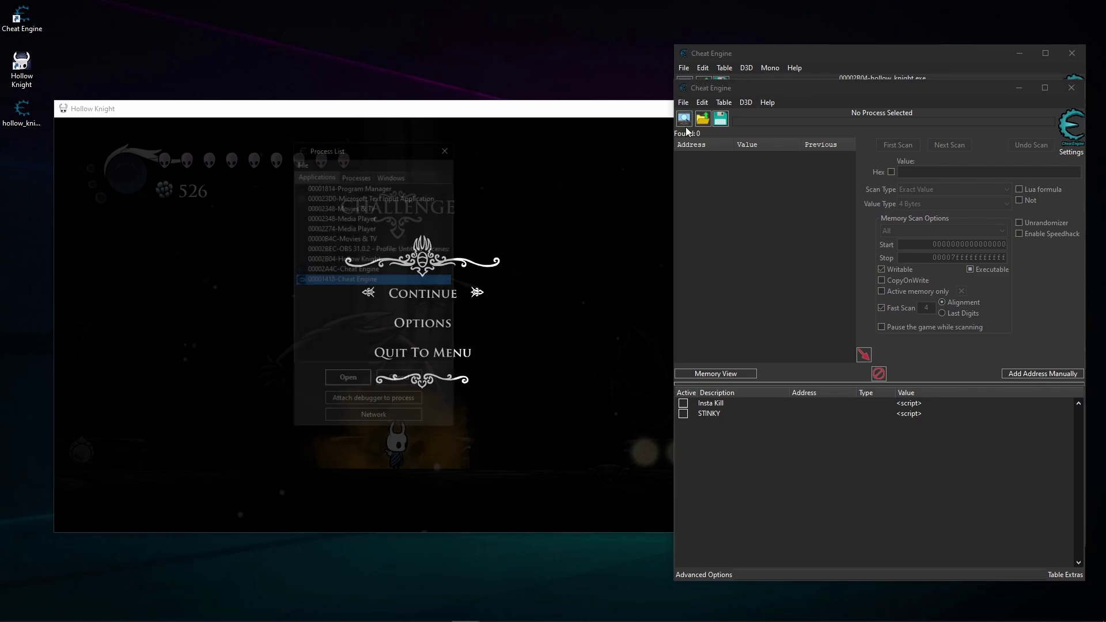
left_click(355, 259)
left_click(339, 381)
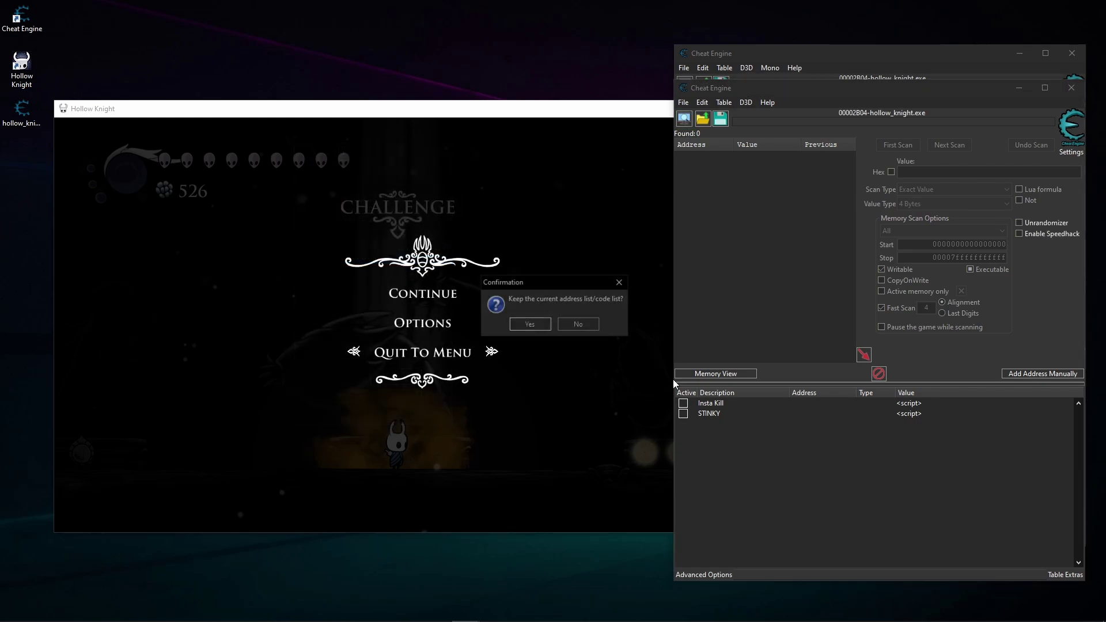
left_click(529, 325)
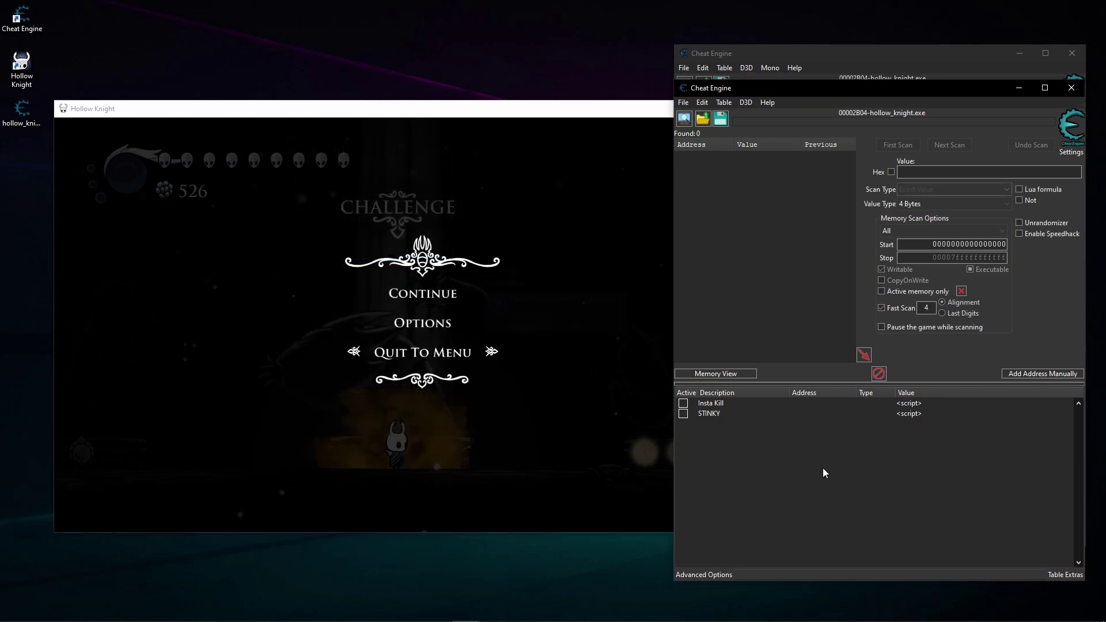
Step: Close the second Cheat Engine instance and resume the paused game
left_click(1071, 87)
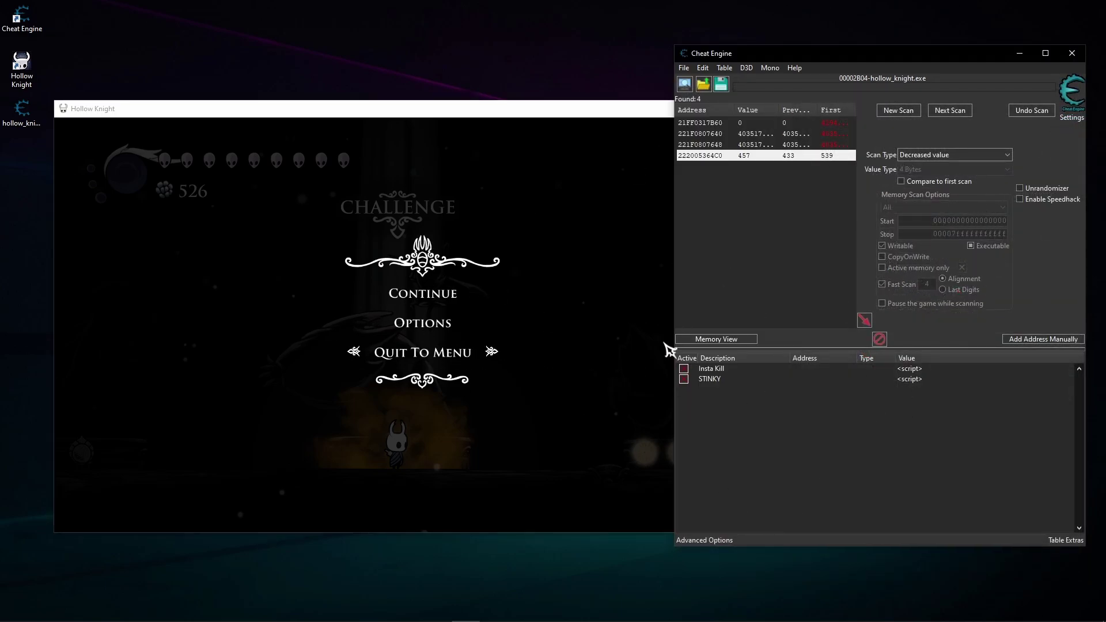
left_click(422, 294)
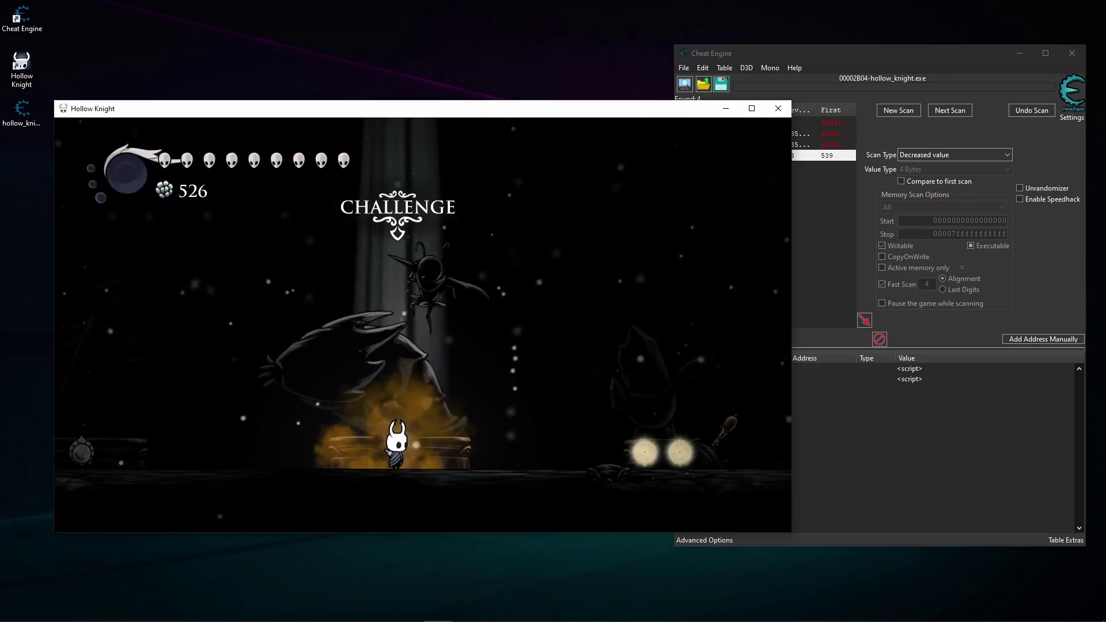